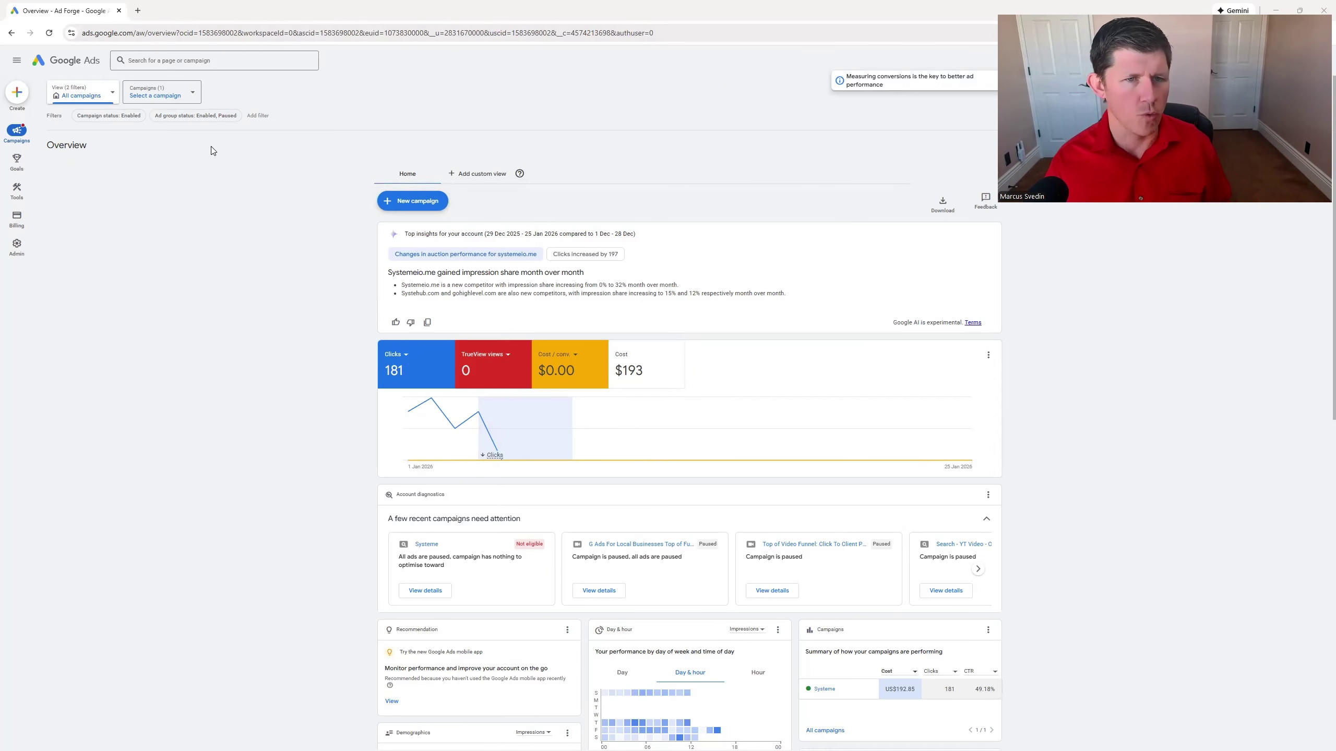
- Start a new campaign and choose Leads as its objective
{"action": "left_click", "coordinate": [415, 203]}
{"action": "left_click", "coordinate": [413, 204]}
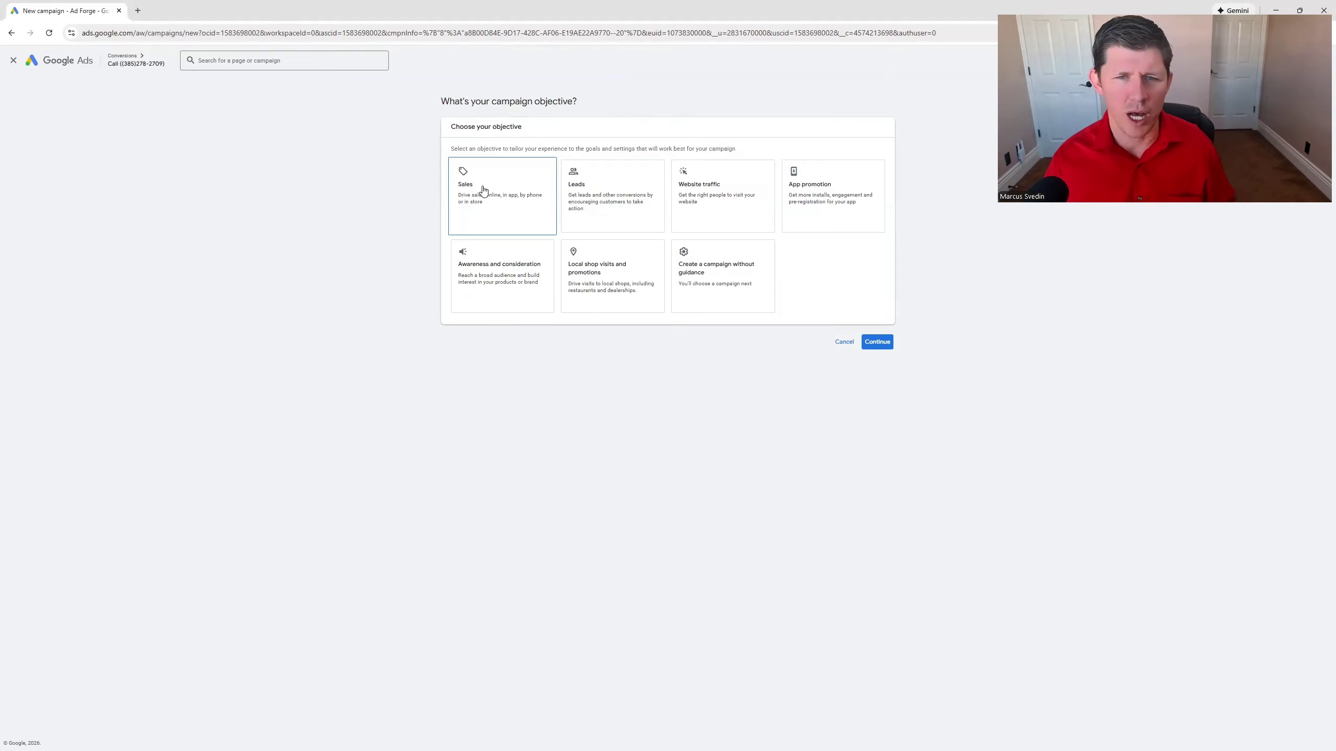
{"action": "left_click", "coordinate": [609, 200]}
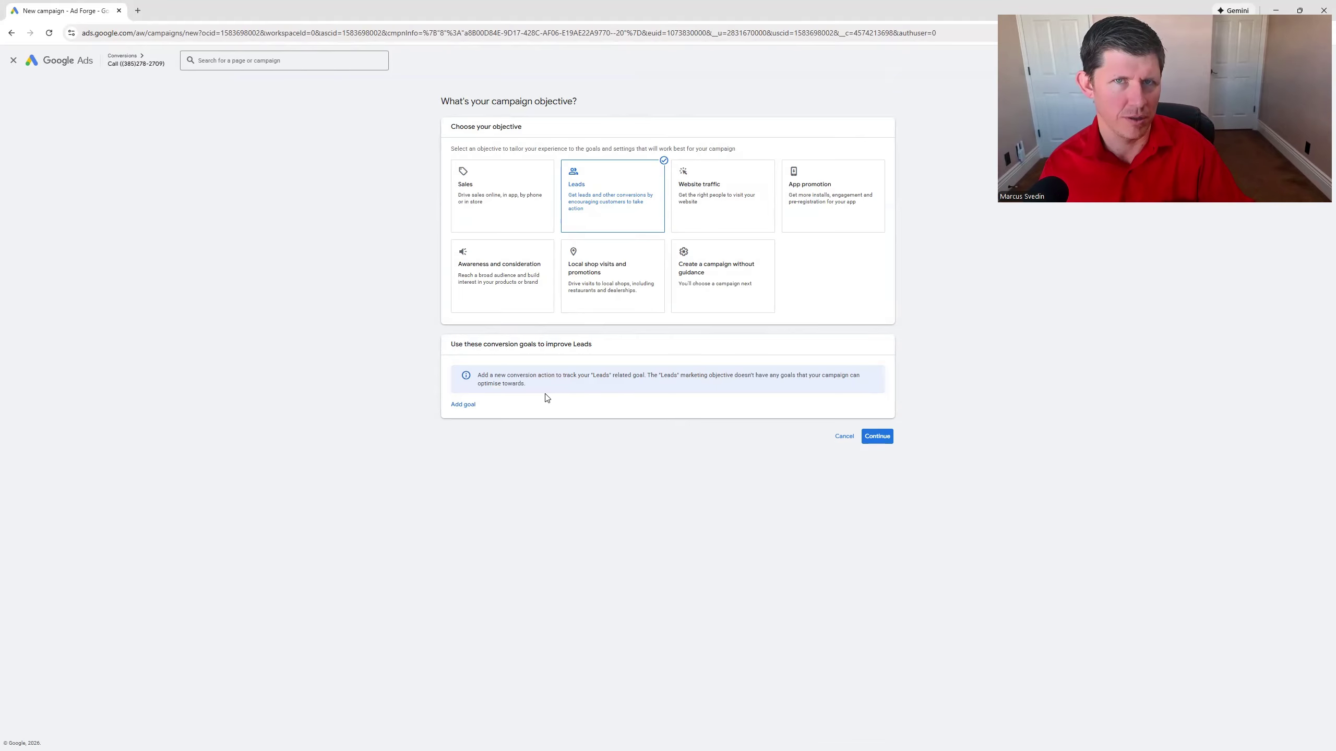
- Add Phone call leads and Submit lead forms as the conversion goals and continue to the campaign type selection
{"action": "left_click", "coordinate": [468, 404]}
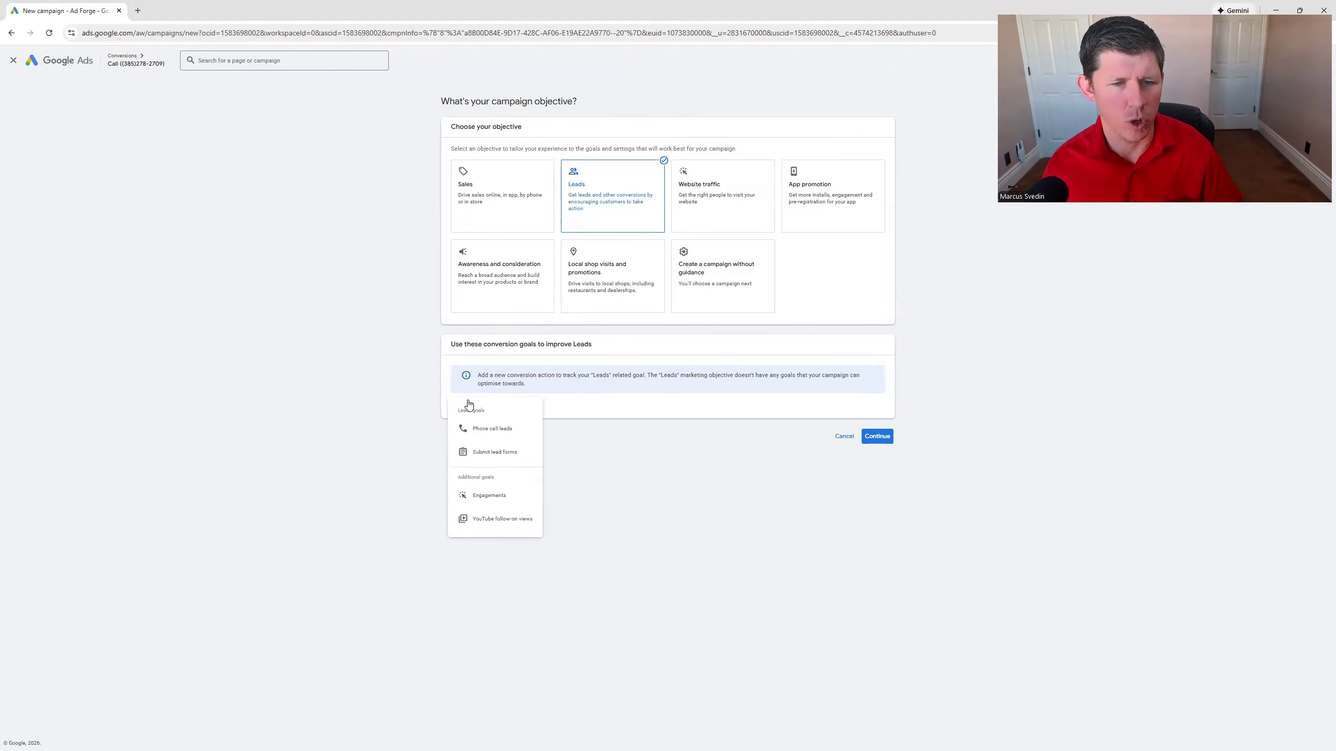
{"action": "left_click", "coordinate": [495, 429]}
{"action": "left_click", "coordinate": [469, 436]}
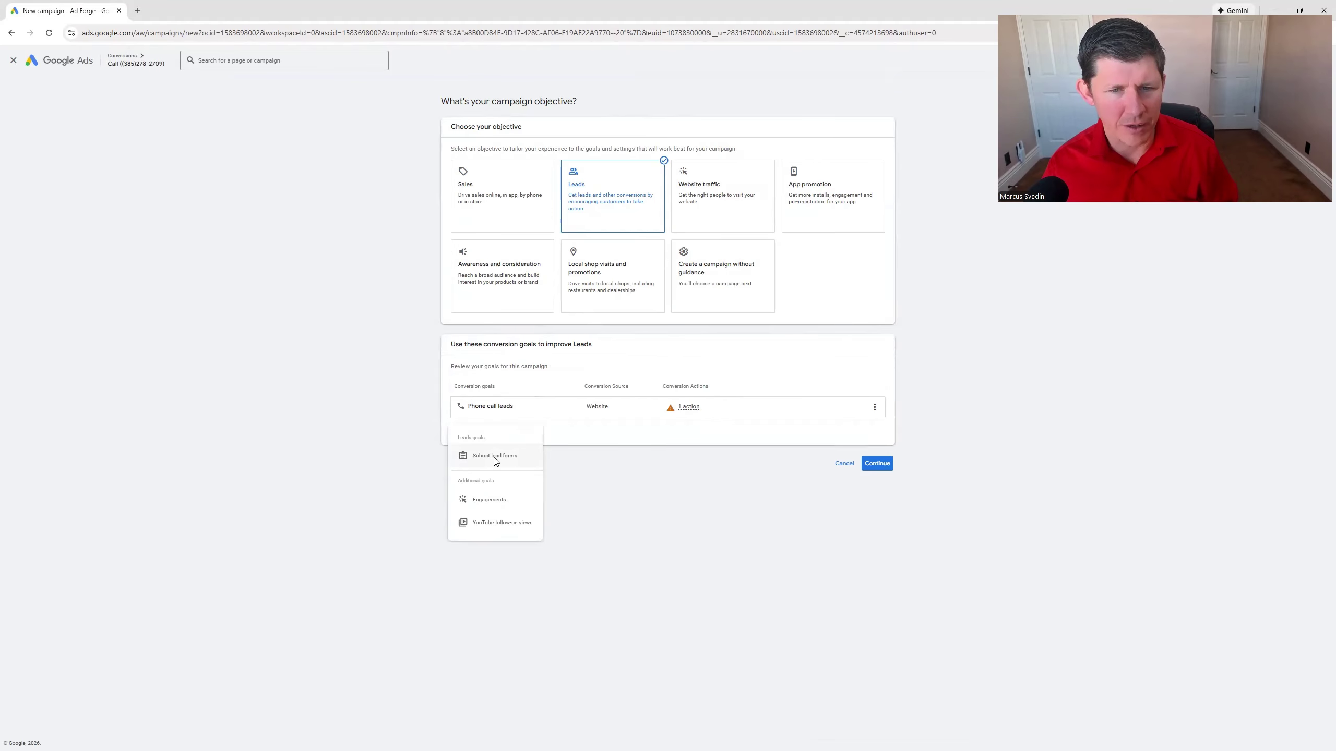
{"action": "left_click", "coordinate": [493, 457]}
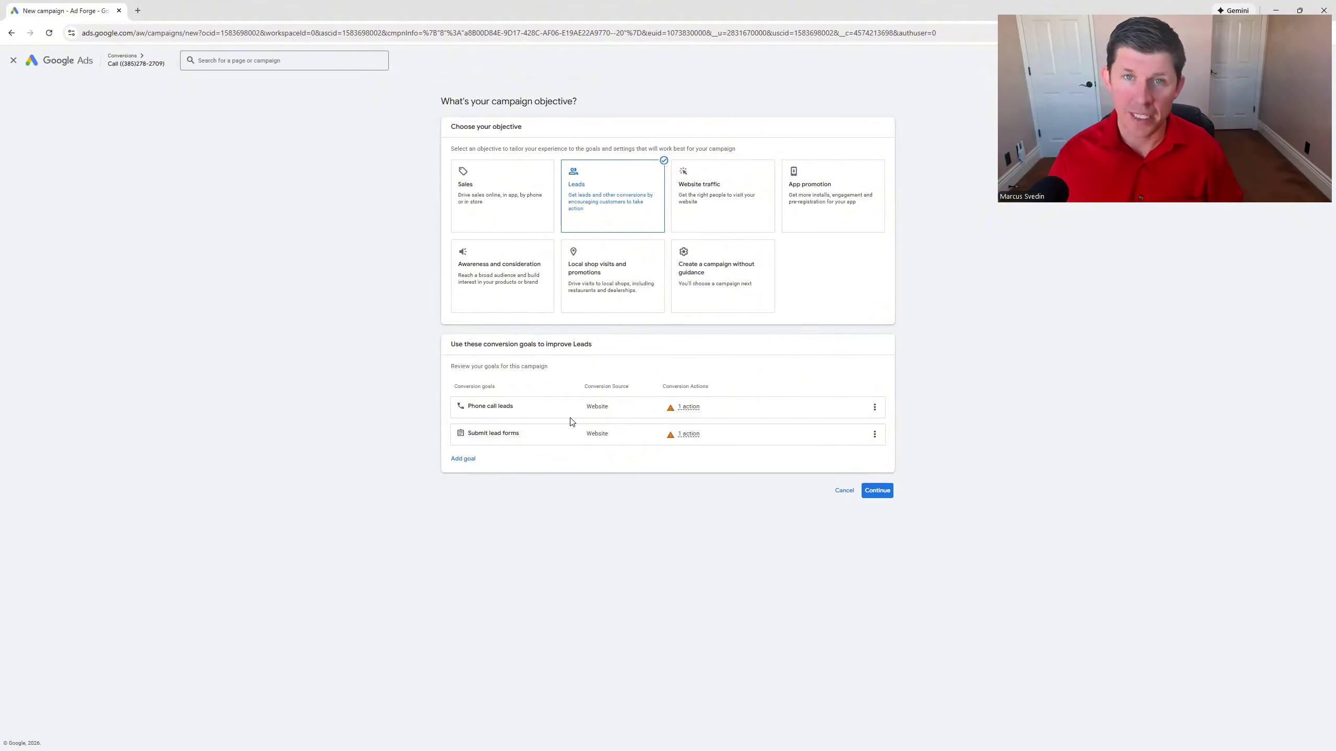
{"action": "left_click", "coordinate": [879, 491]}
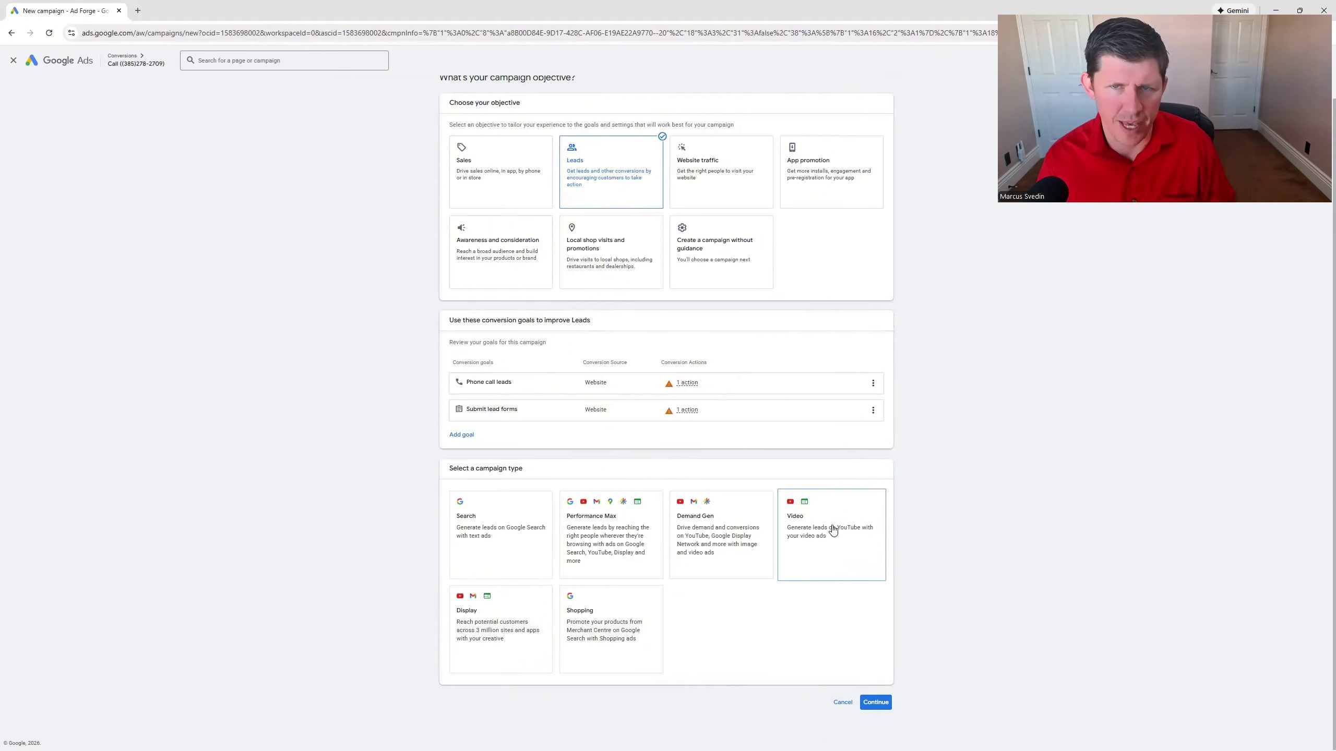
- Choose Demand Gen as the campaign type and start a new campaign rather than finishing the saved draft
{"action": "left_click", "coordinate": [726, 529]}
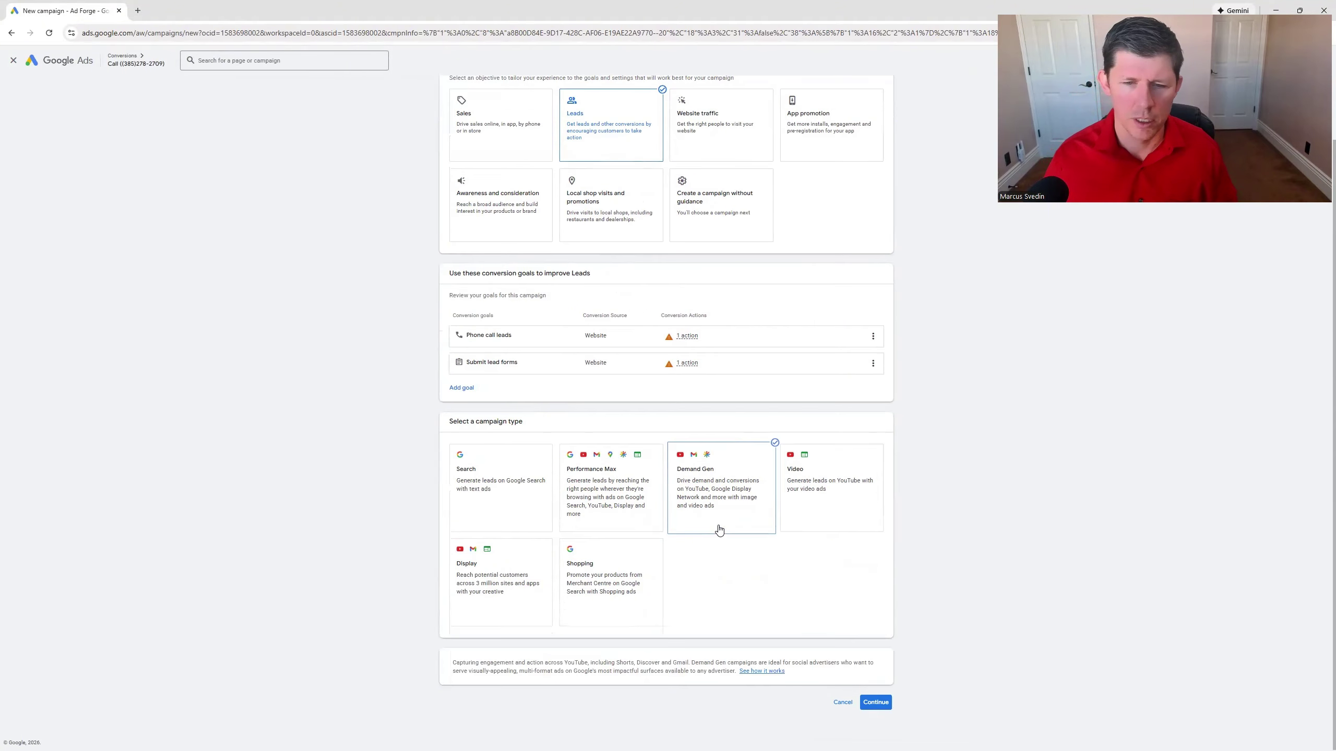
{"action": "left_click", "coordinate": [867, 705]}
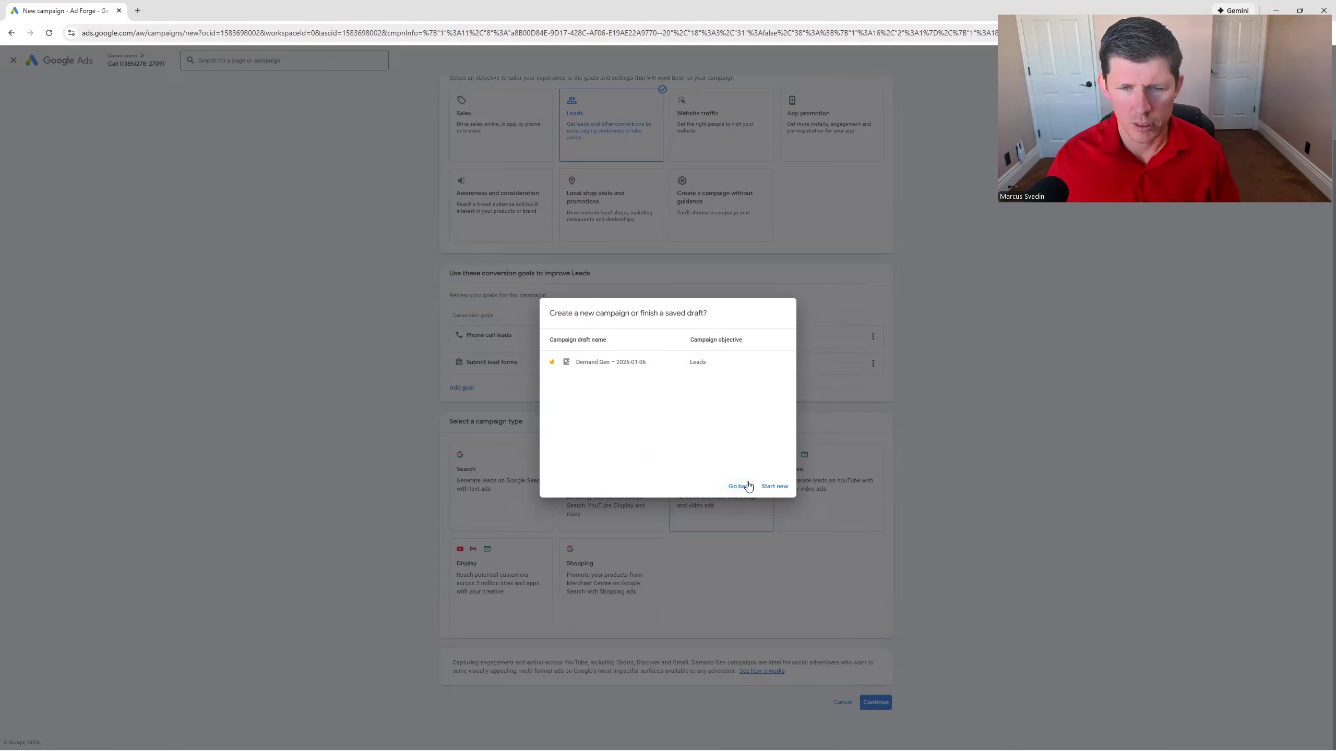
{"action": "left_click", "coordinate": [770, 488]}
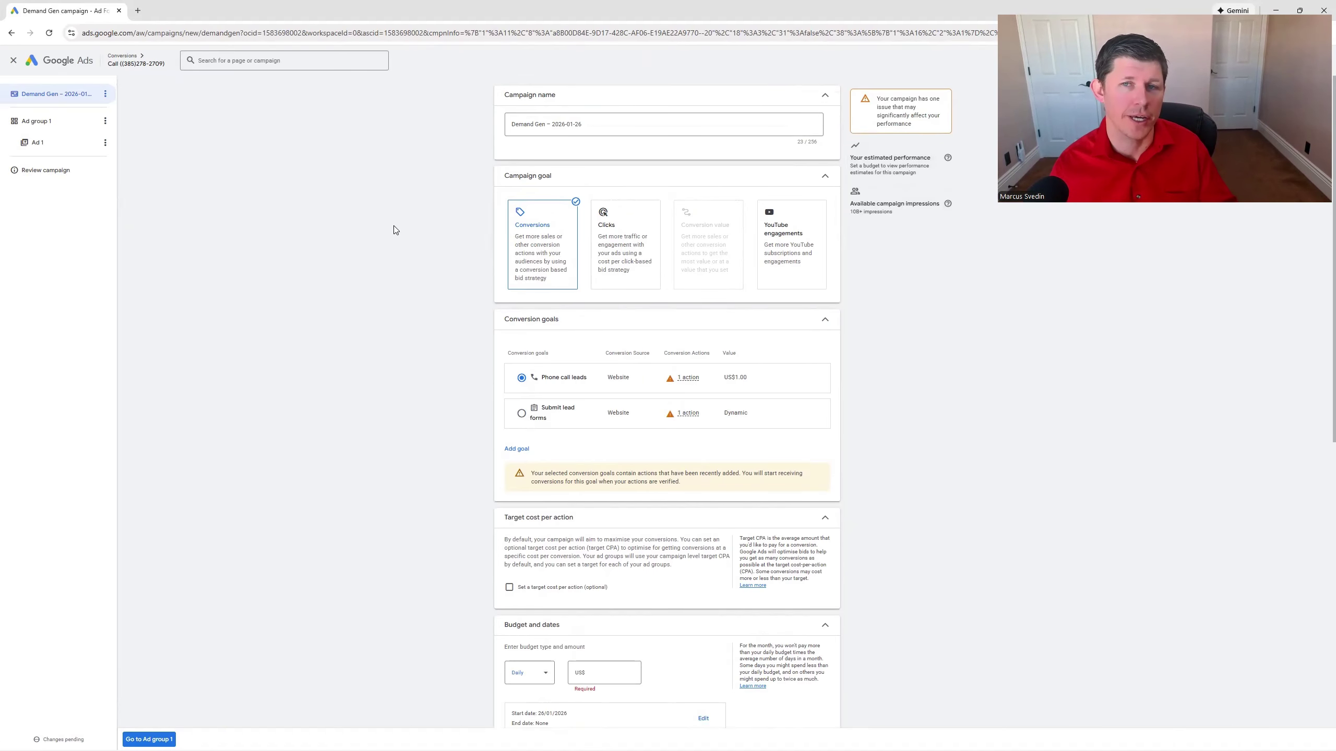
- Keep Conversions as the campaign goal and set the daily budget to US$50
{"action": "triple_click", "coordinate": [631, 133]}
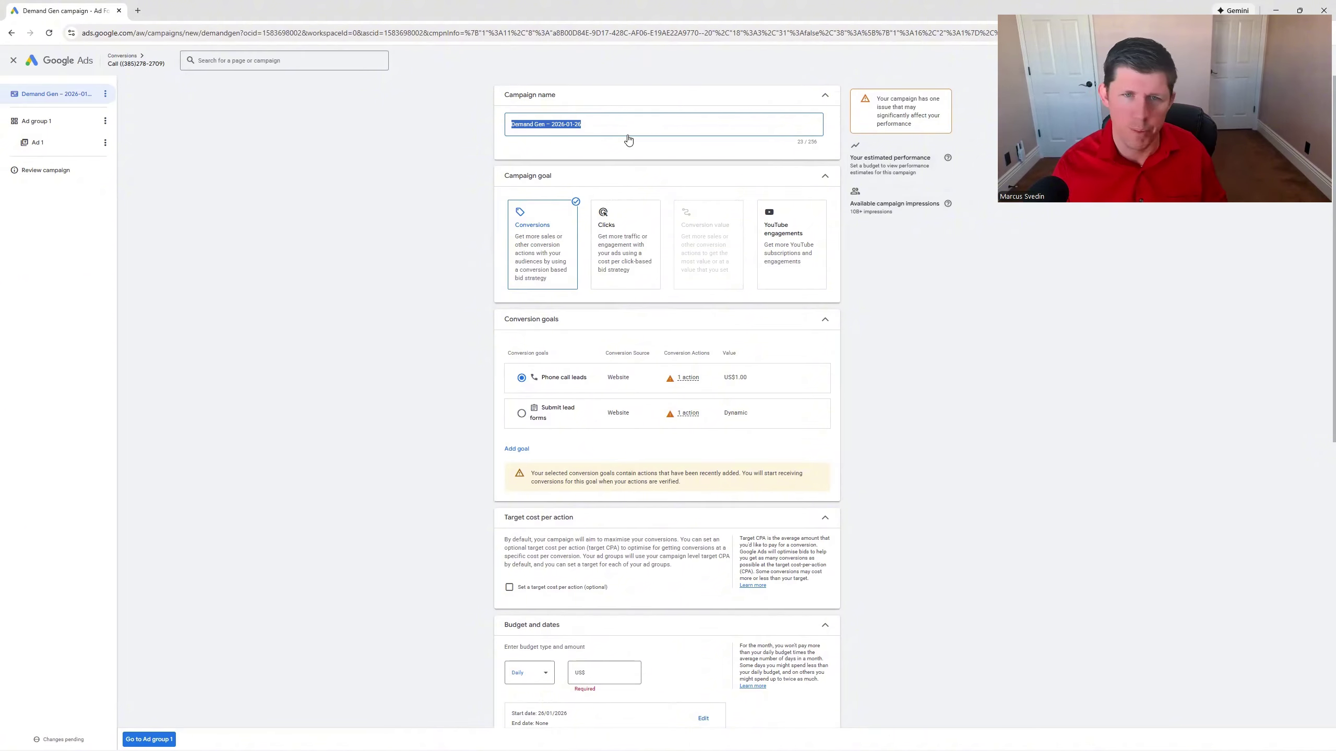
{"action": "left_click", "coordinate": [547, 242]}
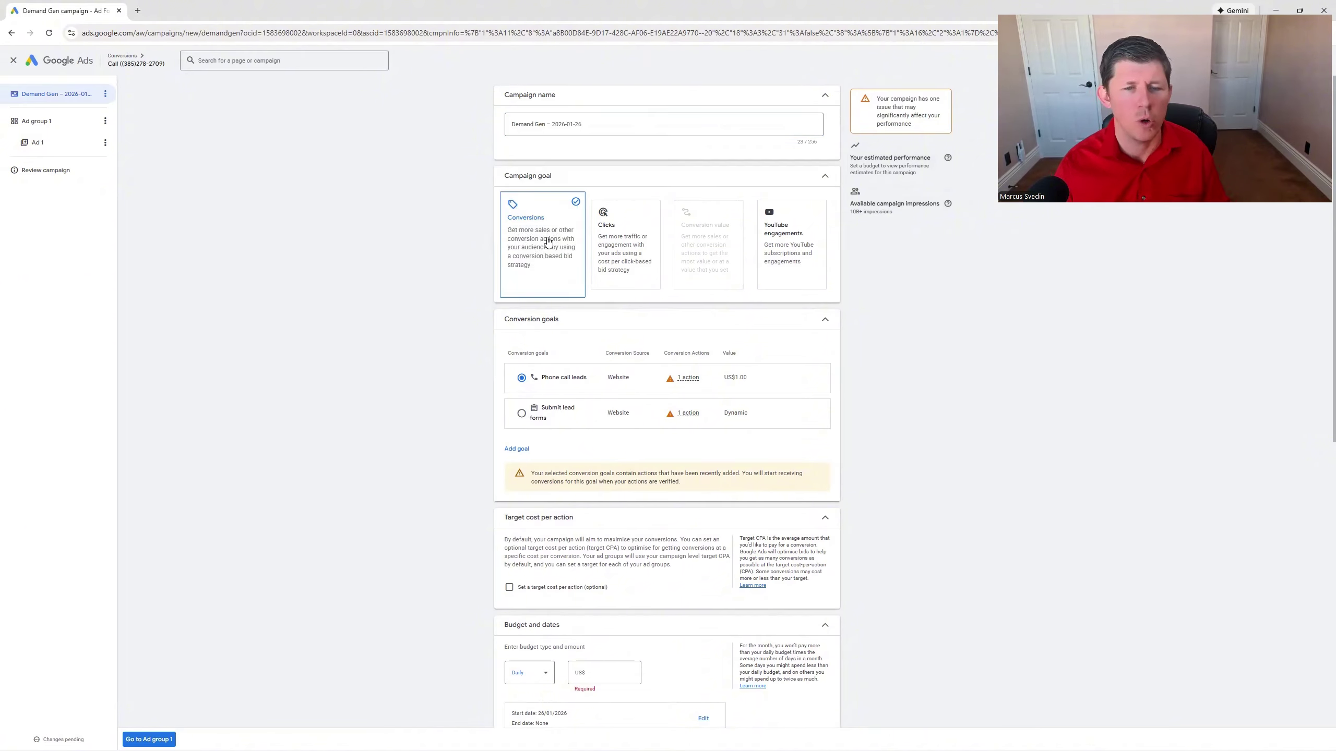
{"action": "scroll", "coordinate": [547, 245], "scroll_direction": "down", "scroll_amount": 1}
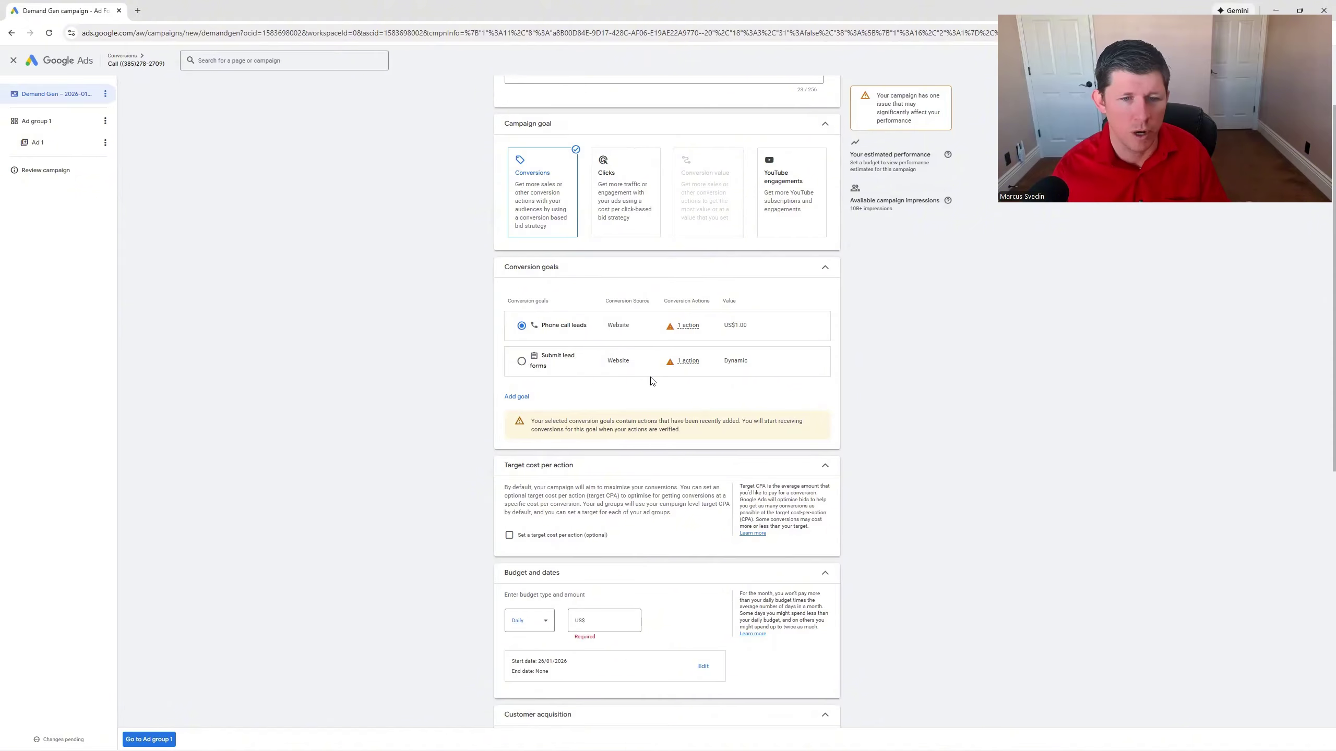
{"action": "scroll", "coordinate": [651, 381], "scroll_direction": "down", "scroll_amount": 4}
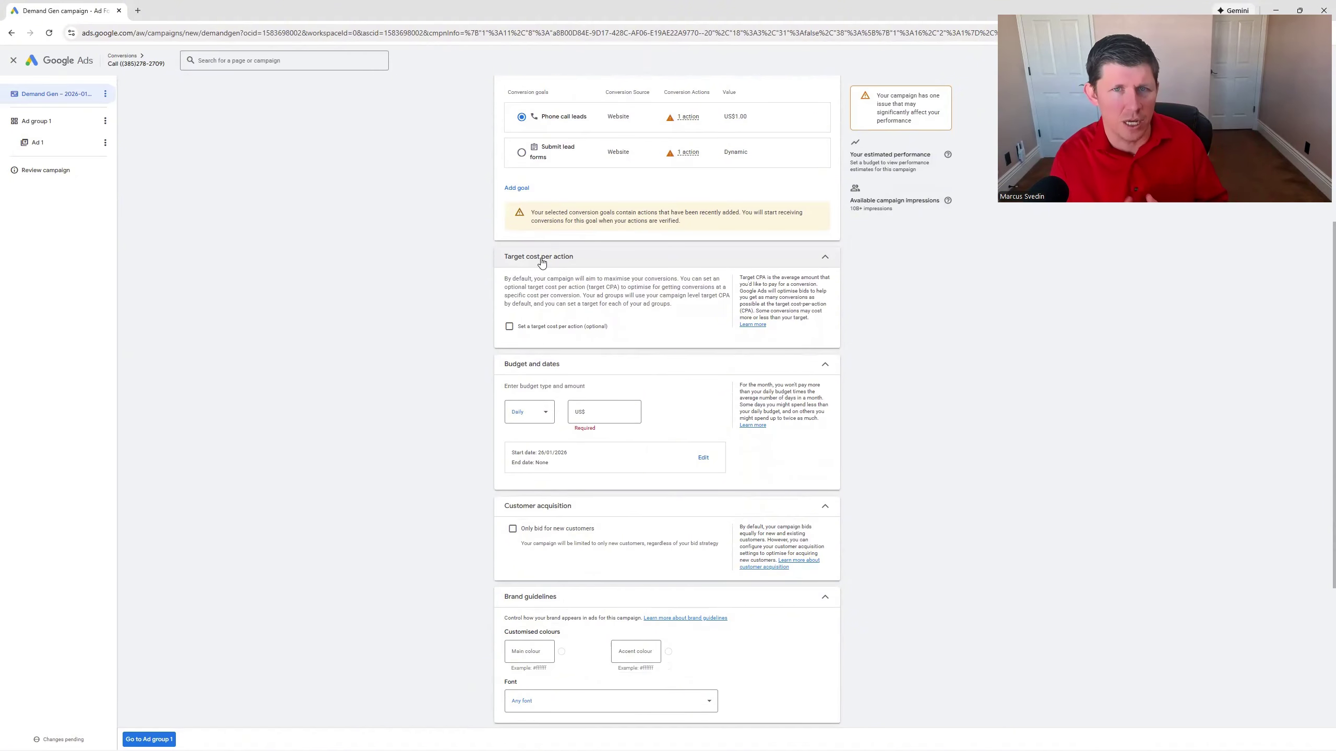
{"action": "scroll", "coordinate": [542, 262], "scroll_direction": "down", "scroll_amount": 1}
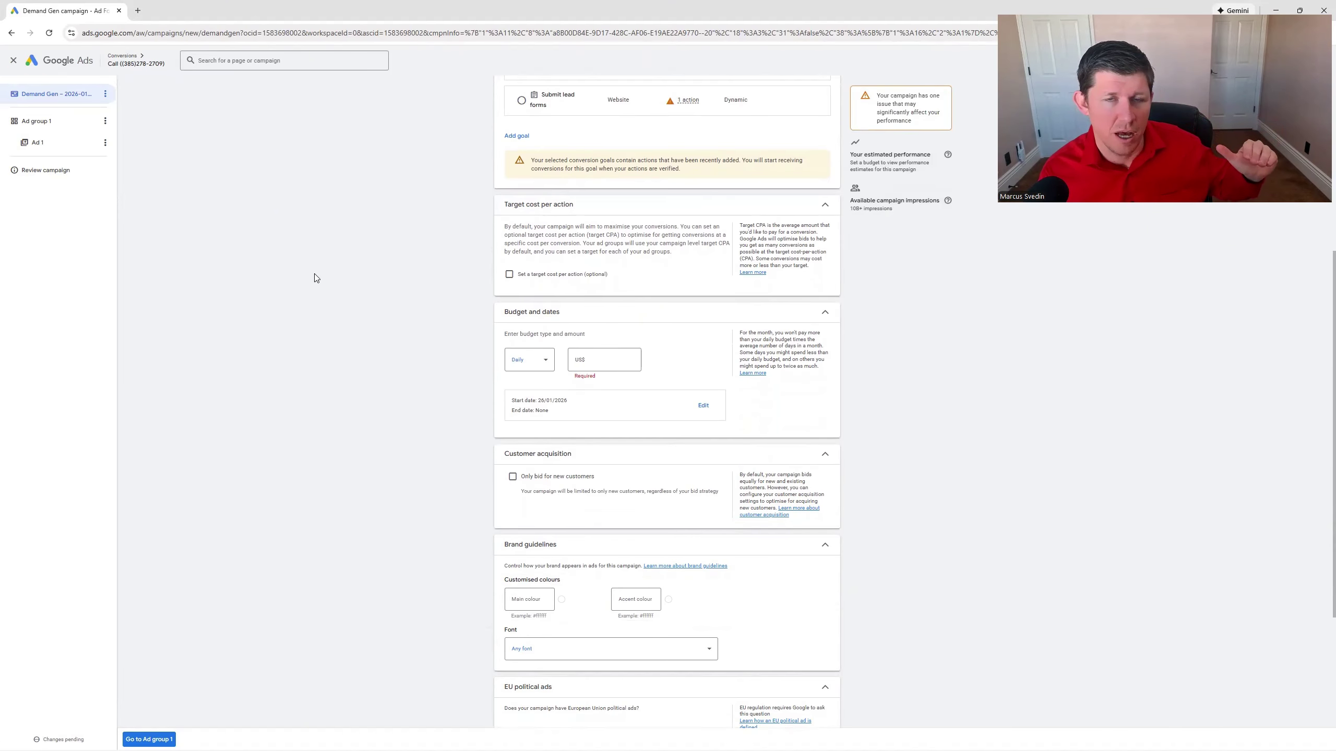
{"action": "scroll", "coordinate": [294, 295], "scroll_direction": "up", "scroll_amount": 1}
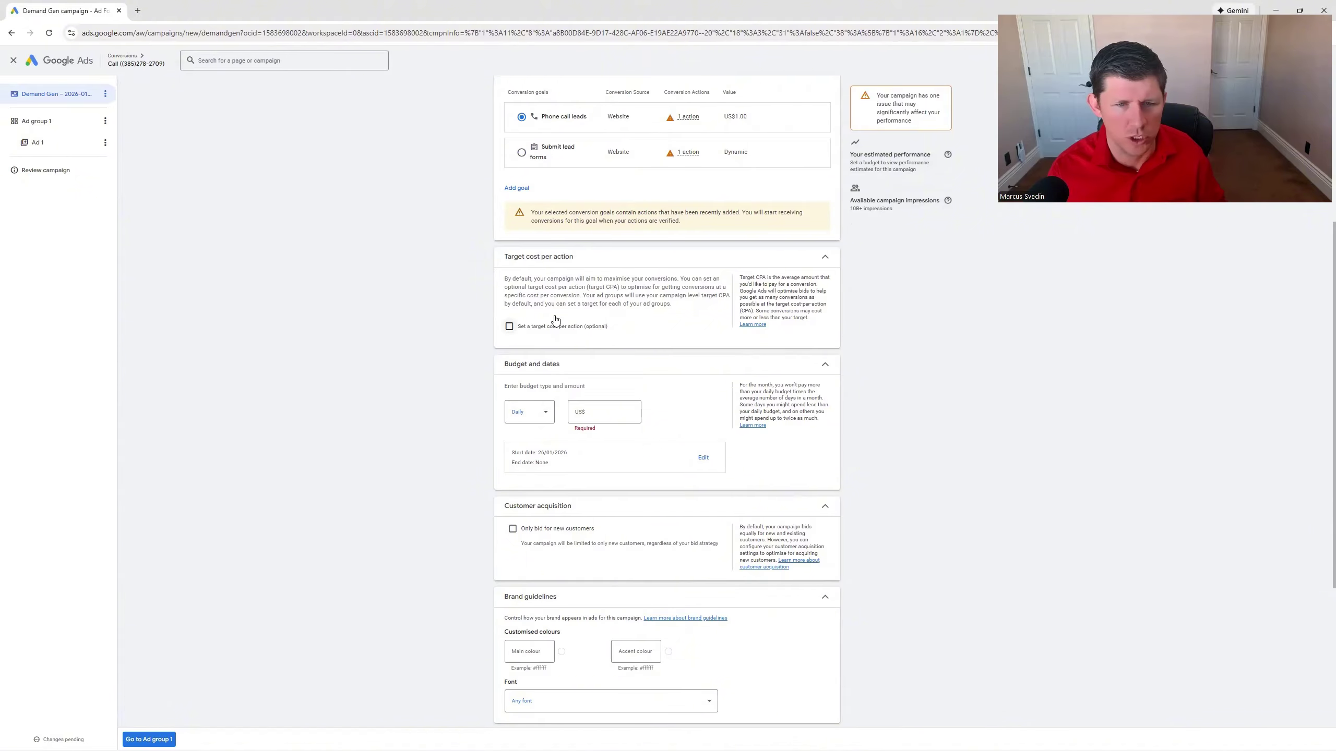
{"action": "scroll", "coordinate": [555, 319], "scroll_direction": "down", "scroll_amount": 1}
{"action": "left_click", "coordinate": [599, 358]}
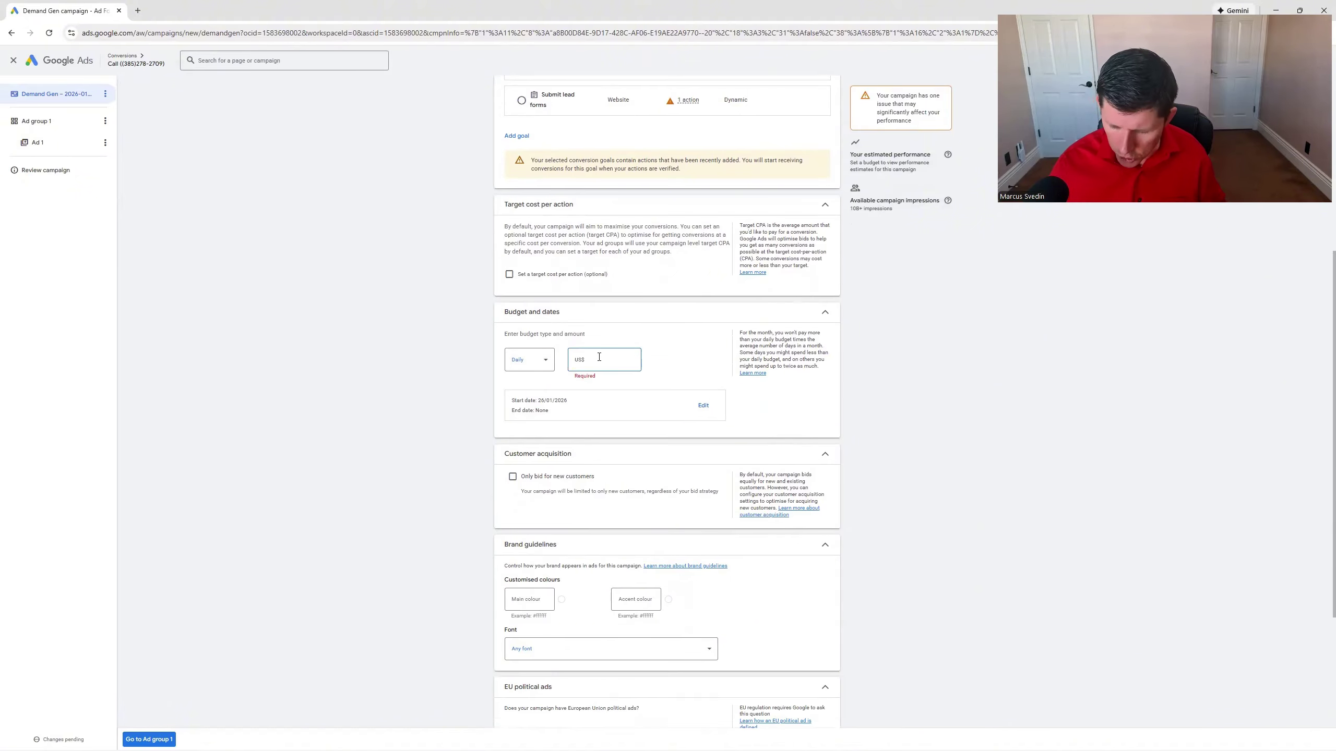
{"action": "type", "text": "50"}
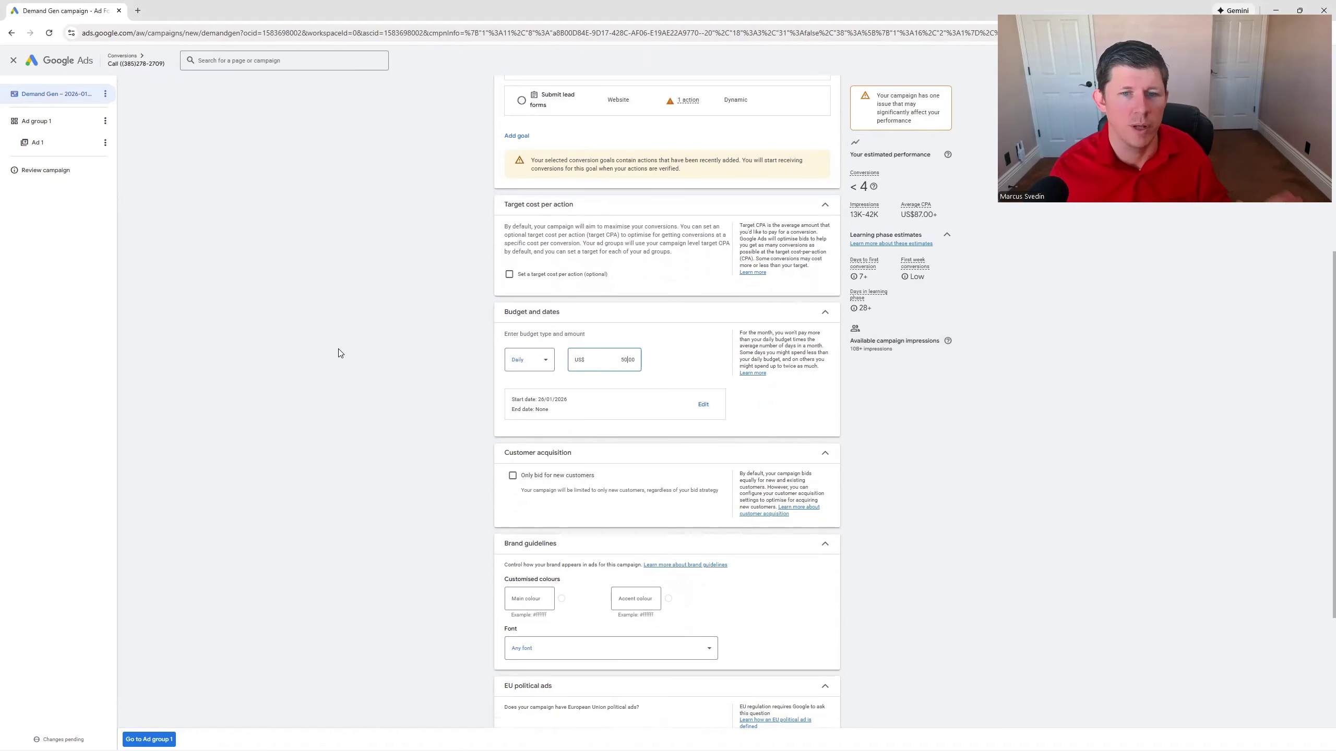
- Collapse the Brand guidelines, Customer acquisition and EU political ads sections of the campaign settings
{"action": "scroll", "coordinate": [340, 354], "scroll_direction": "down", "scroll_amount": 2}
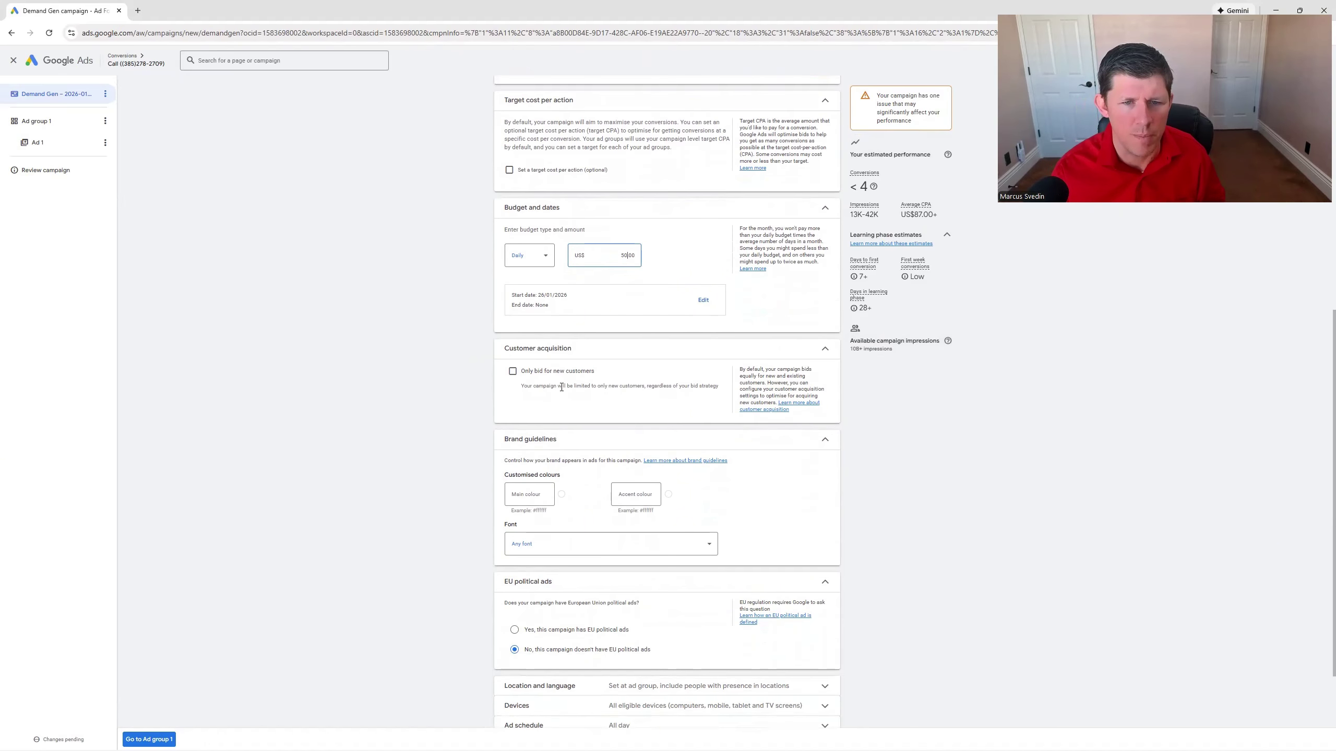
{"action": "scroll", "coordinate": [591, 388], "scroll_direction": "down", "scroll_amount": 2}
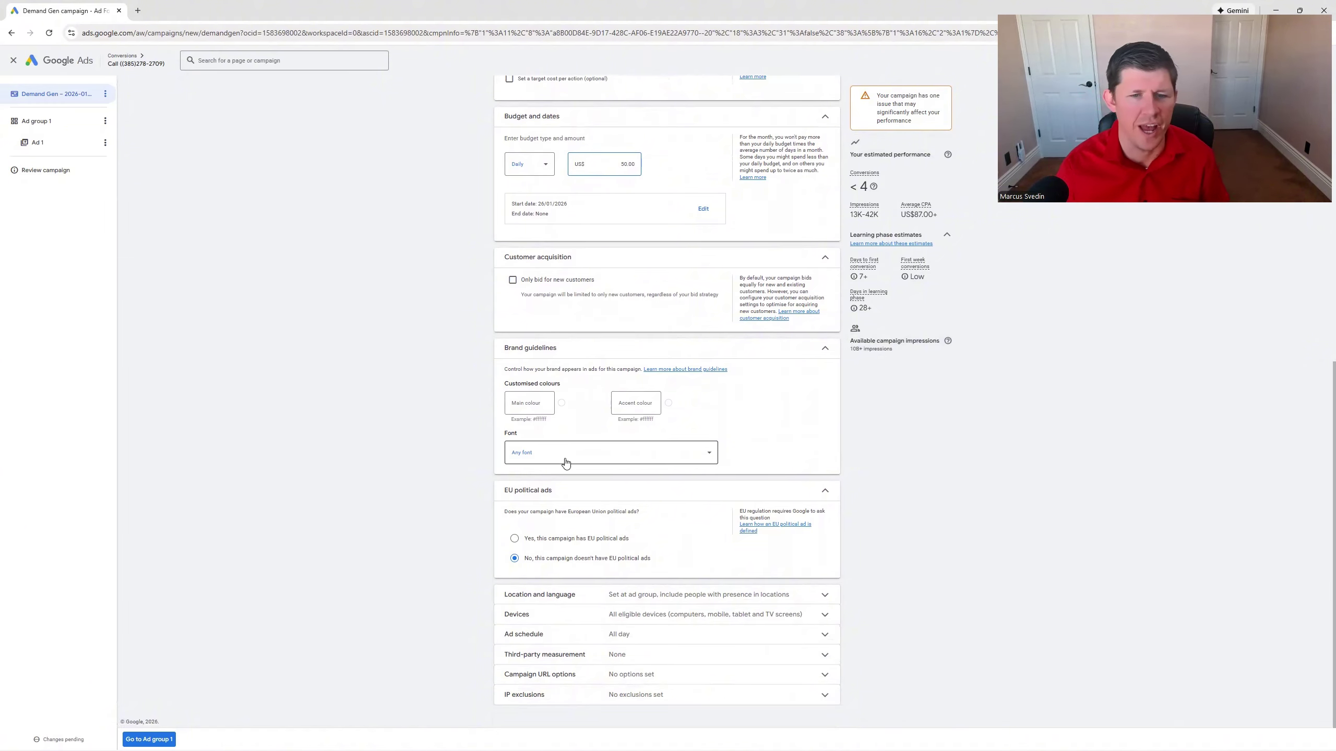
{"action": "left_click", "coordinate": [825, 348]}
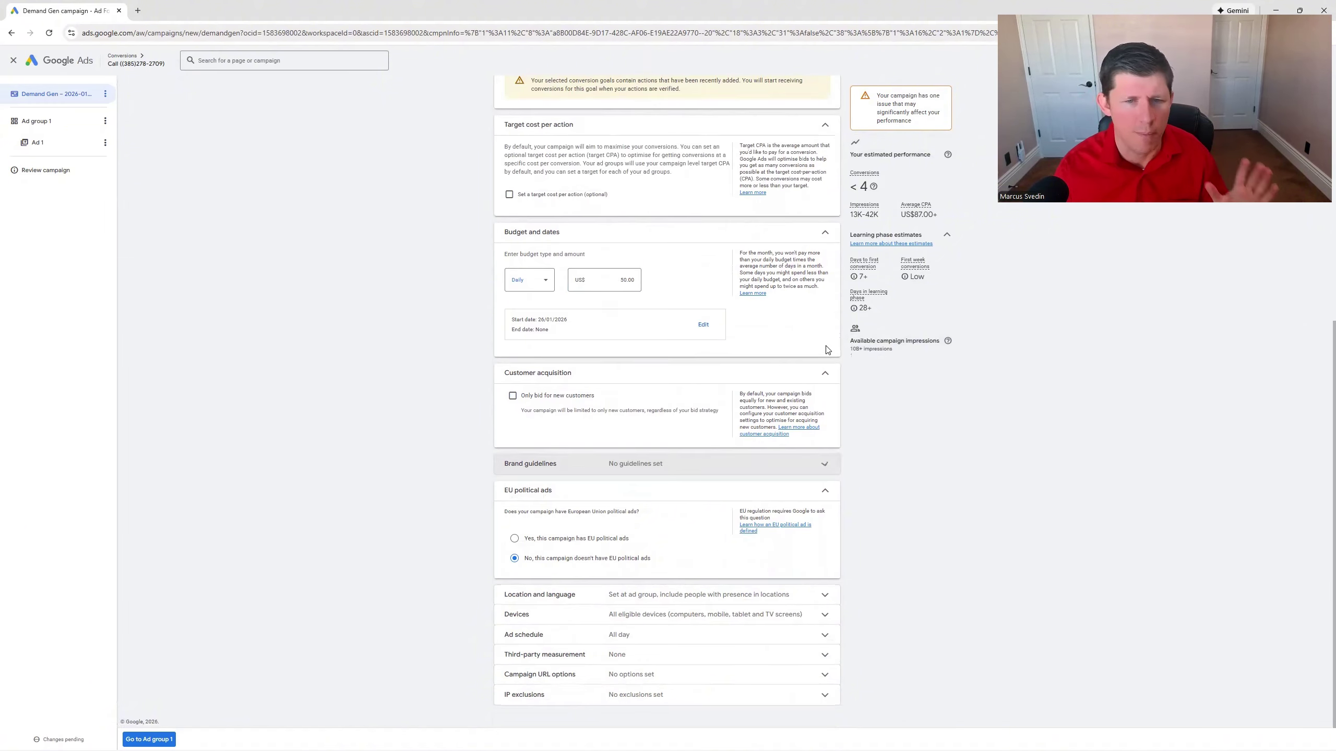
{"action": "left_click", "coordinate": [825, 373]}
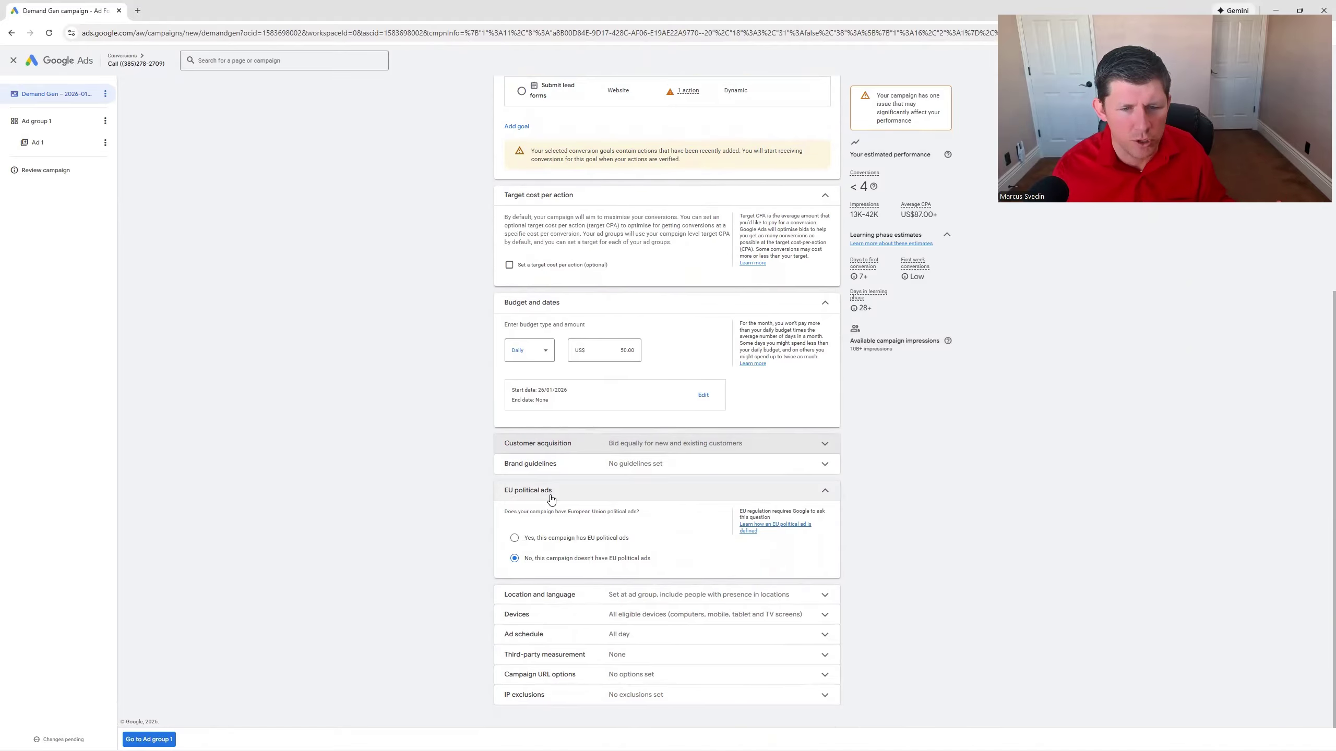
{"action": "left_click", "coordinate": [825, 490]}
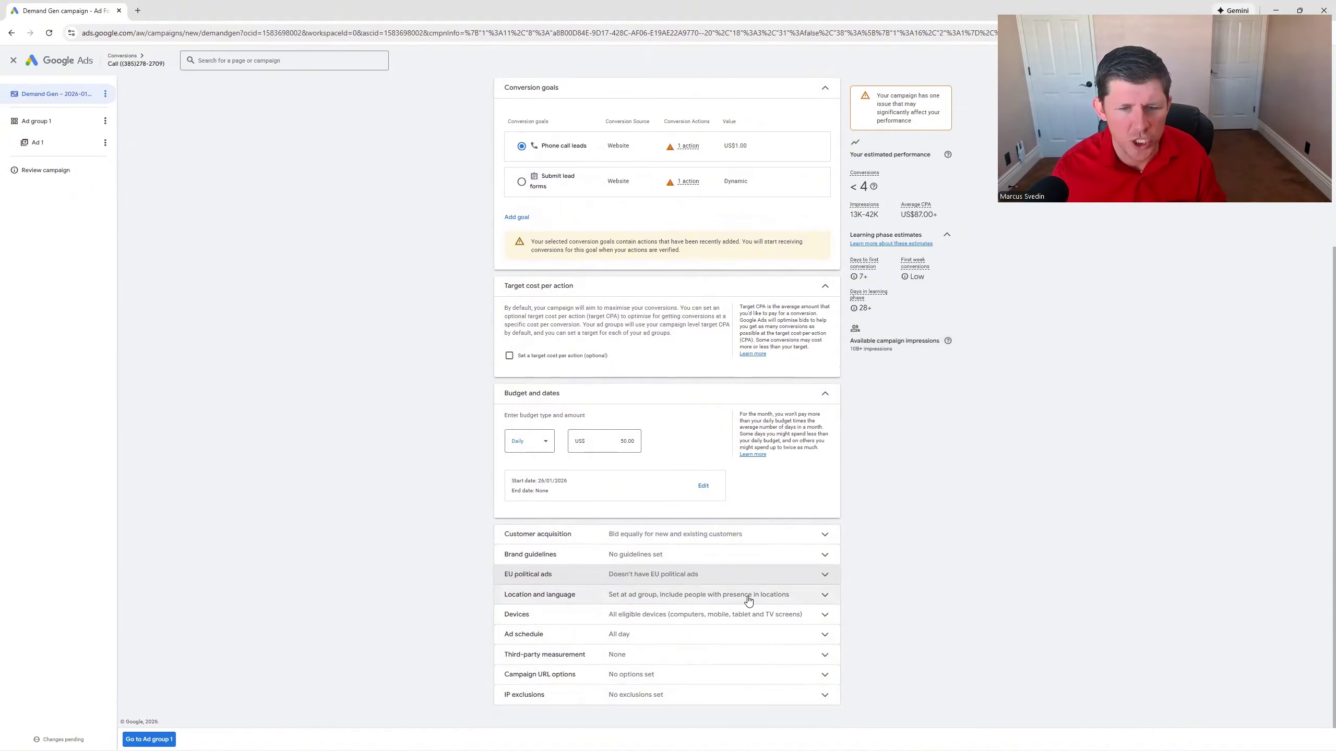
- Enable campaign-level location and language settings and set the locations option to Enter another location
{"action": "left_click", "coordinate": [807, 600]}
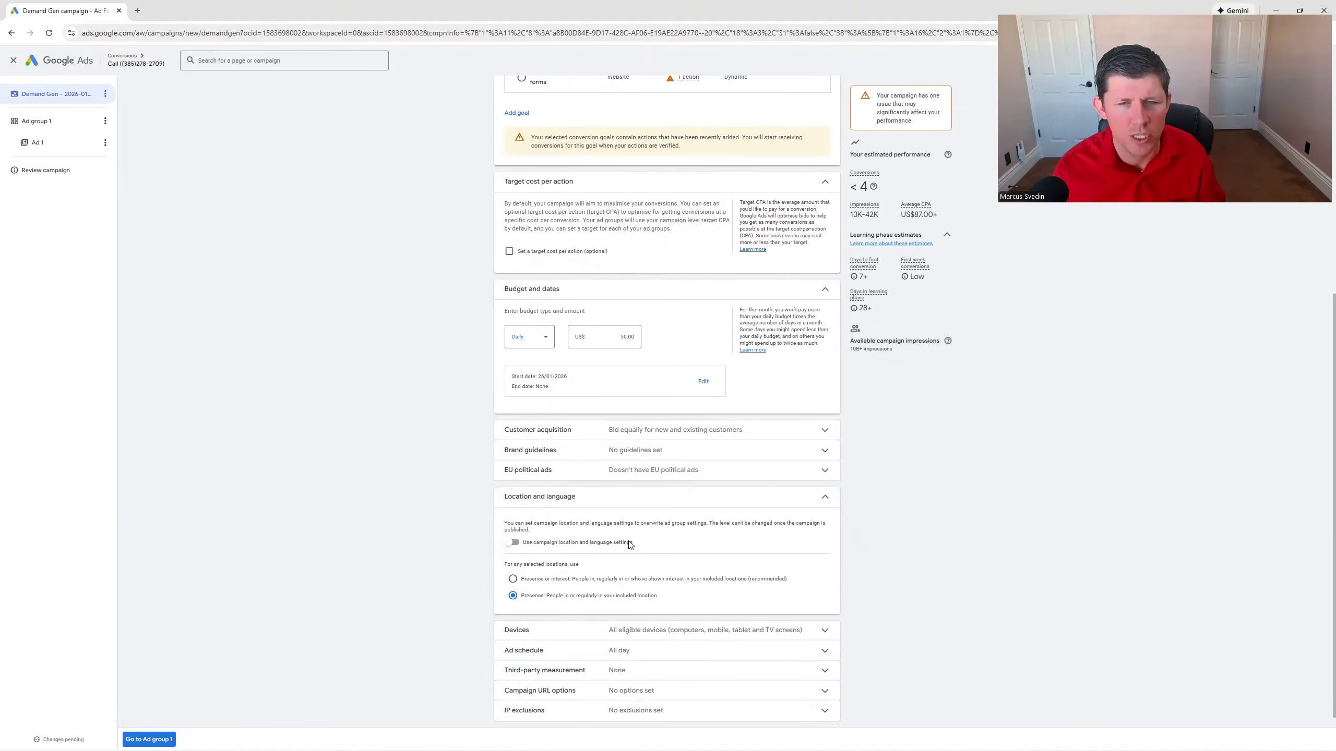
{"action": "left_click", "coordinate": [513, 543]}
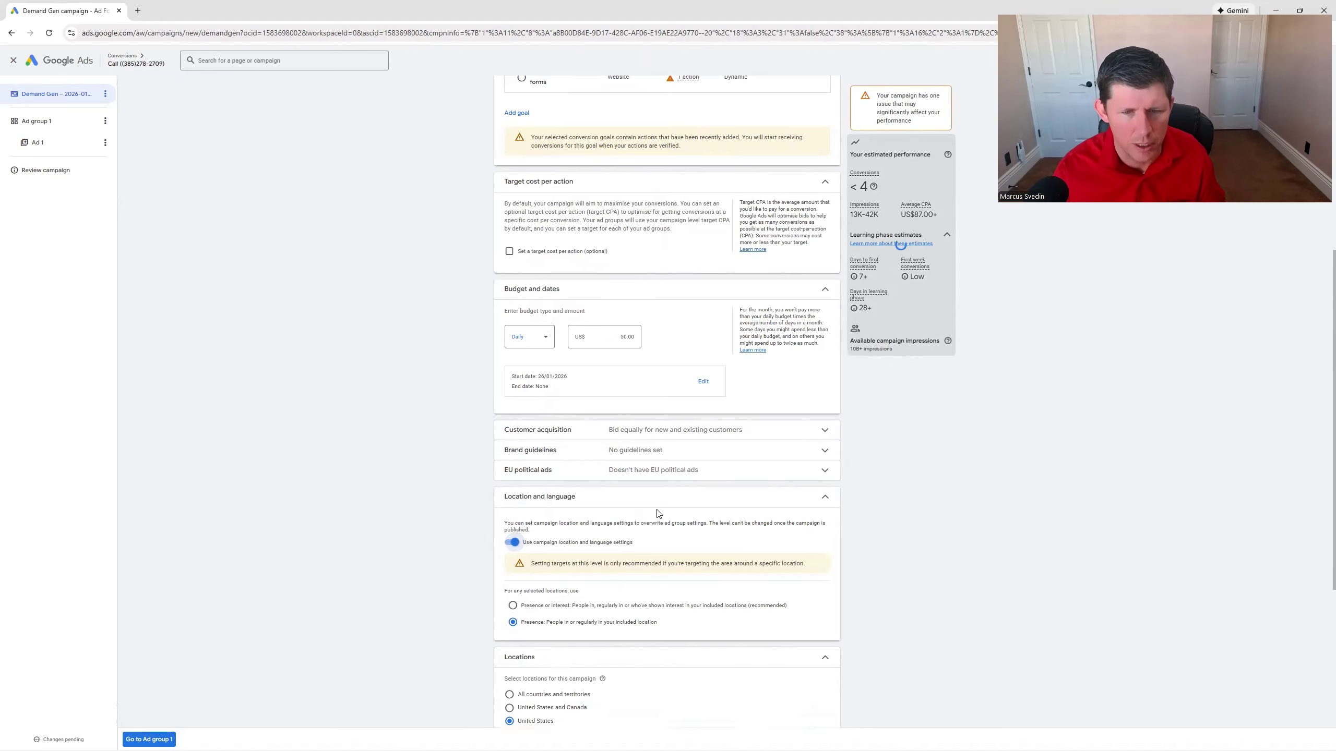
{"action": "scroll", "coordinate": [566, 573], "scroll_direction": "down", "scroll_amount": 1}
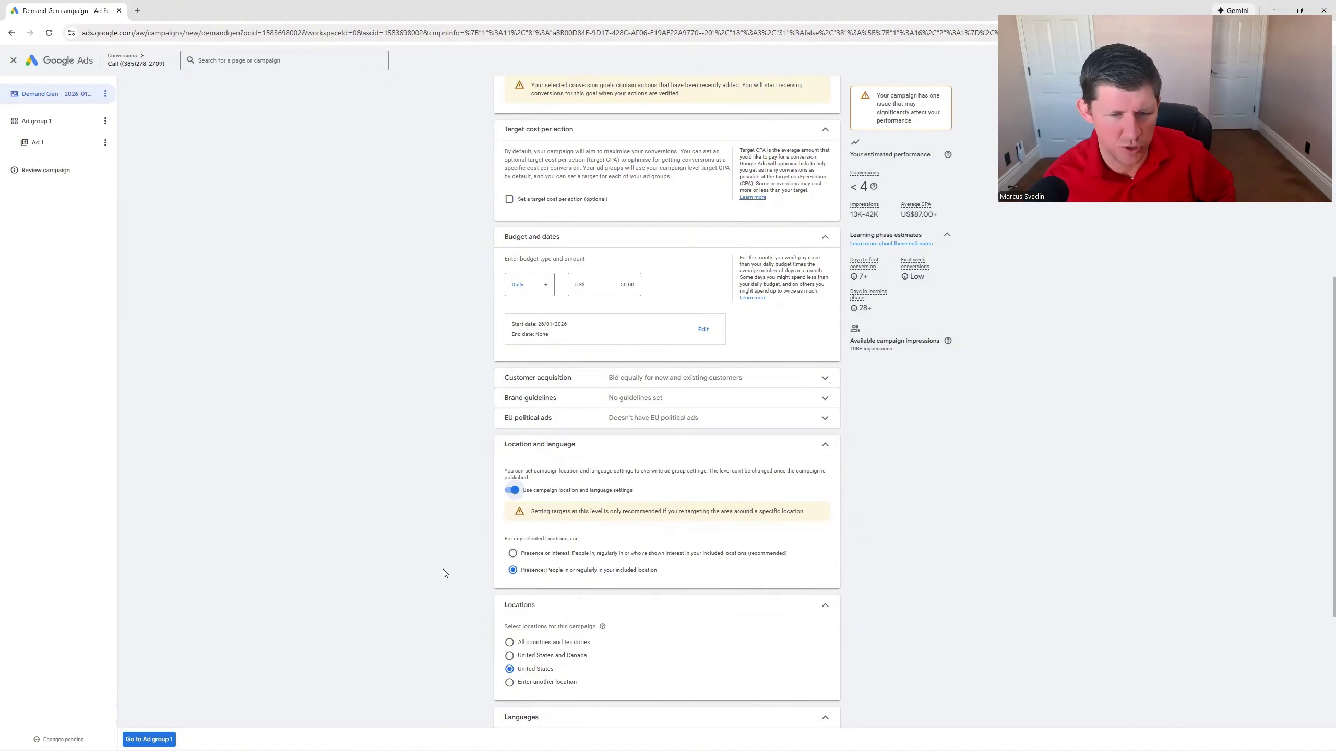
{"action": "scroll", "coordinate": [433, 573], "scroll_direction": "down", "scroll_amount": 2}
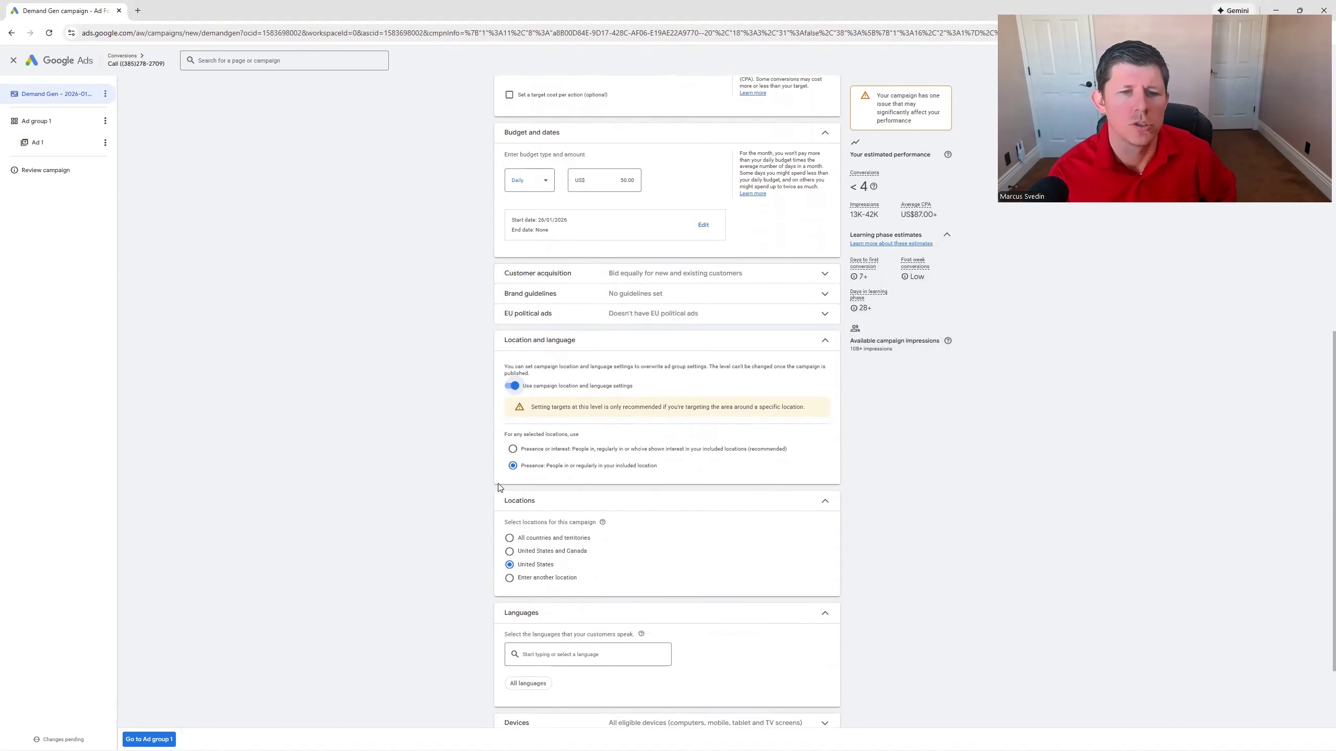
{"action": "left_click", "coordinate": [509, 578]}
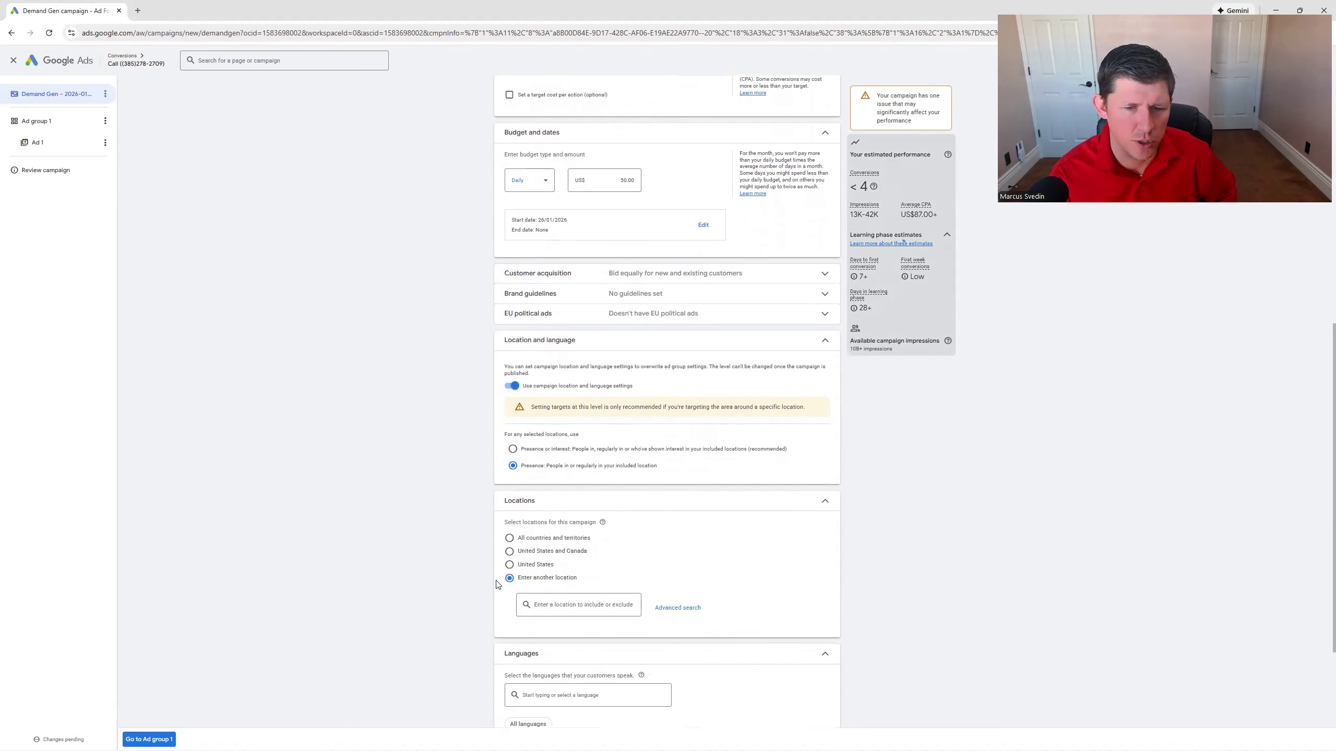
- Use the advanced location search to include the state of Florida, United States, in the campaign's targeting
{"action": "scroll", "coordinate": [494, 583], "scroll_direction": "down", "scroll_amount": 1}
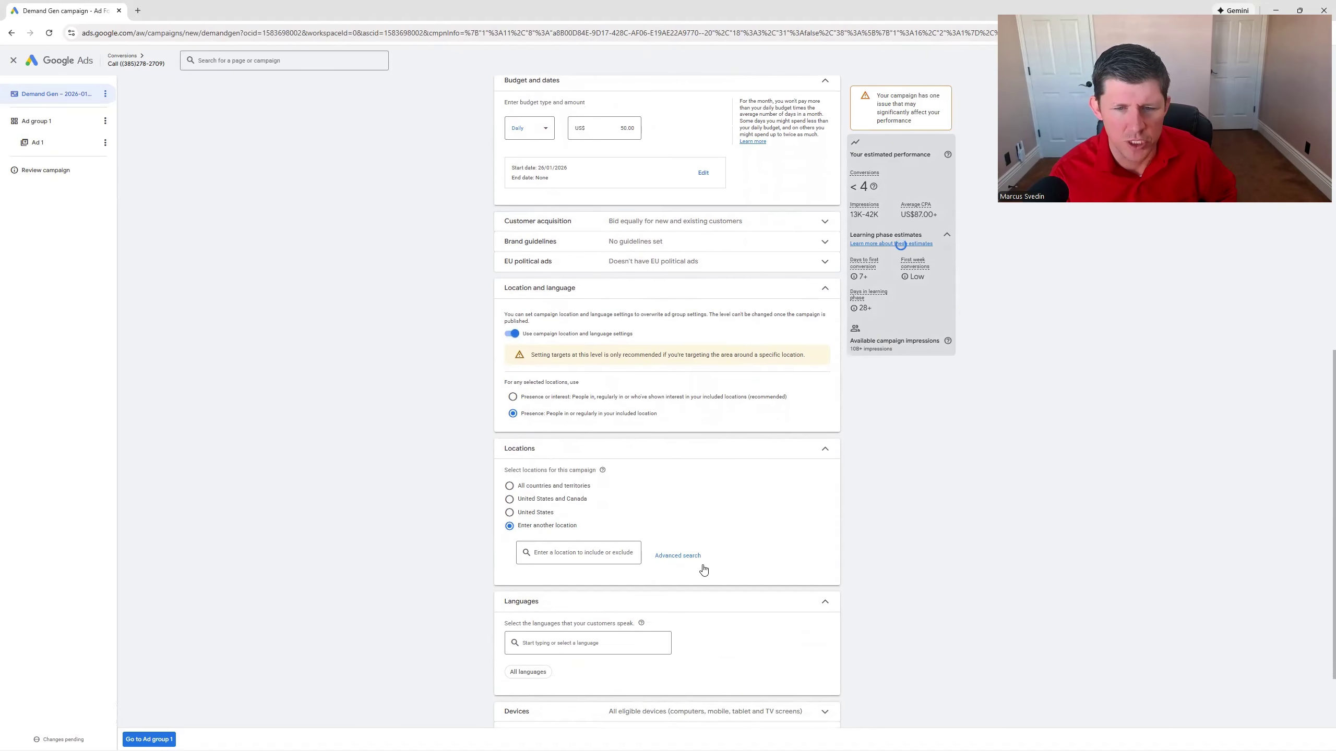
{"action": "left_click", "coordinate": [678, 558]}
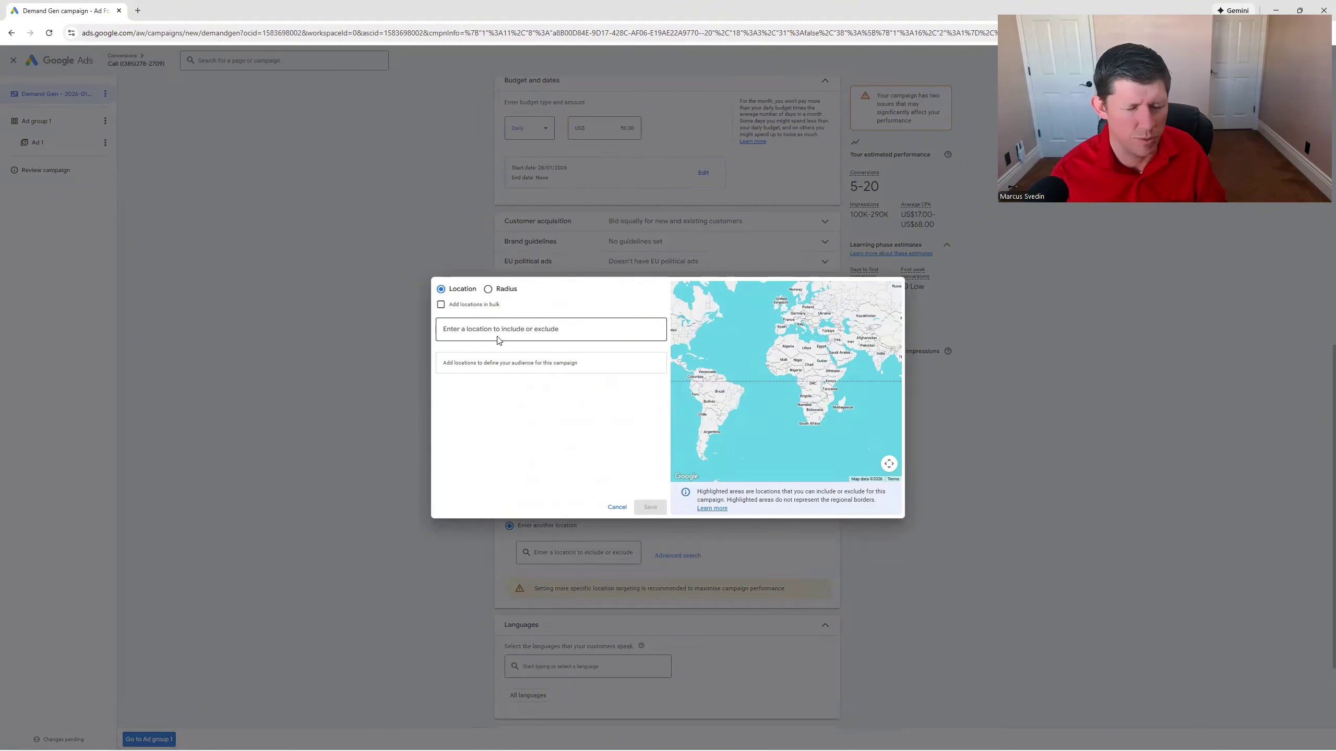
{"action": "left_click", "coordinate": [523, 329]}
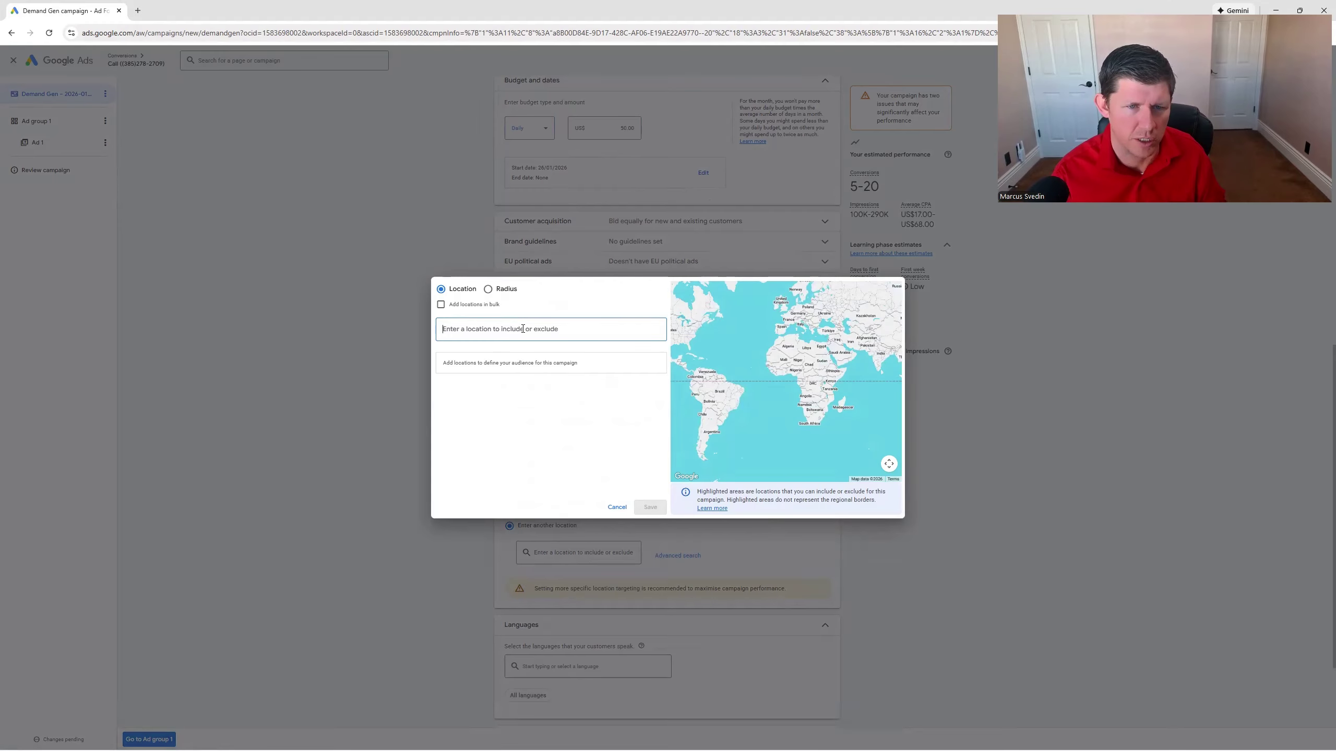
{"action": "type", "text": "Florida"}
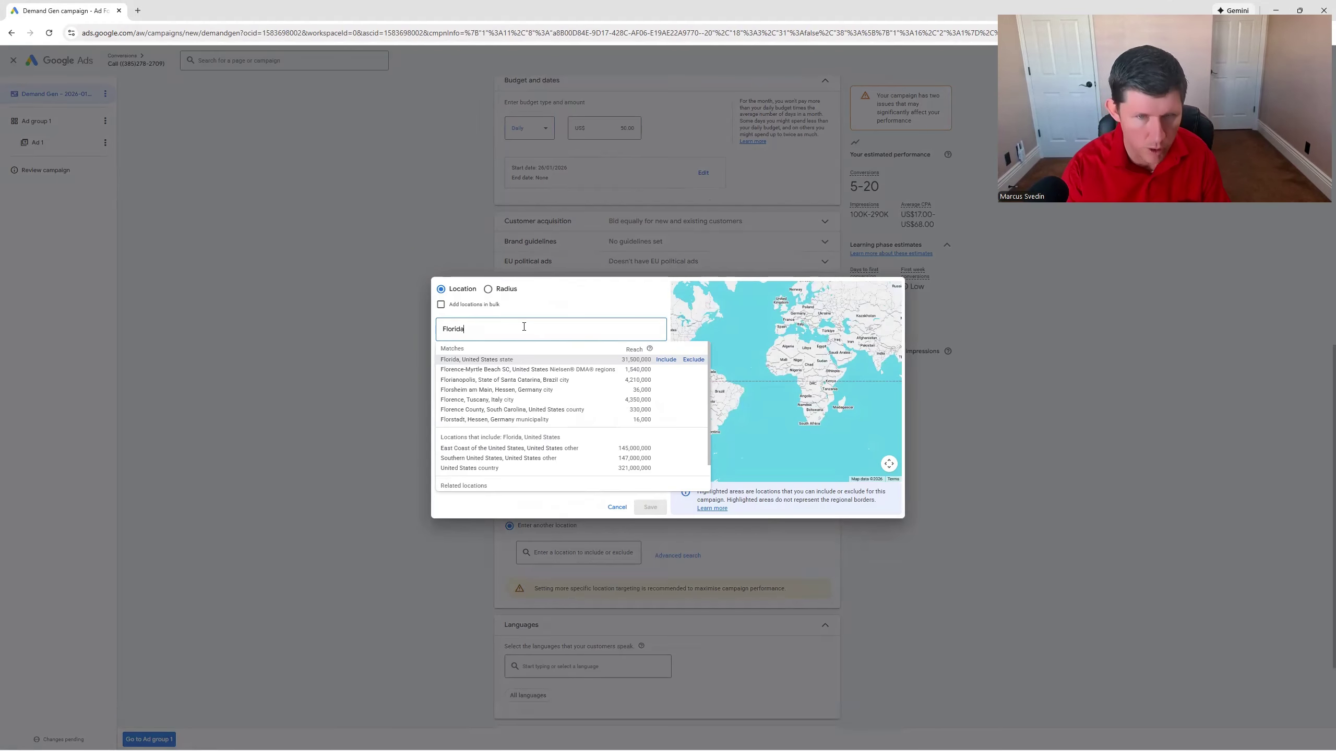
{"action": "left_click", "coordinate": [666, 359]}
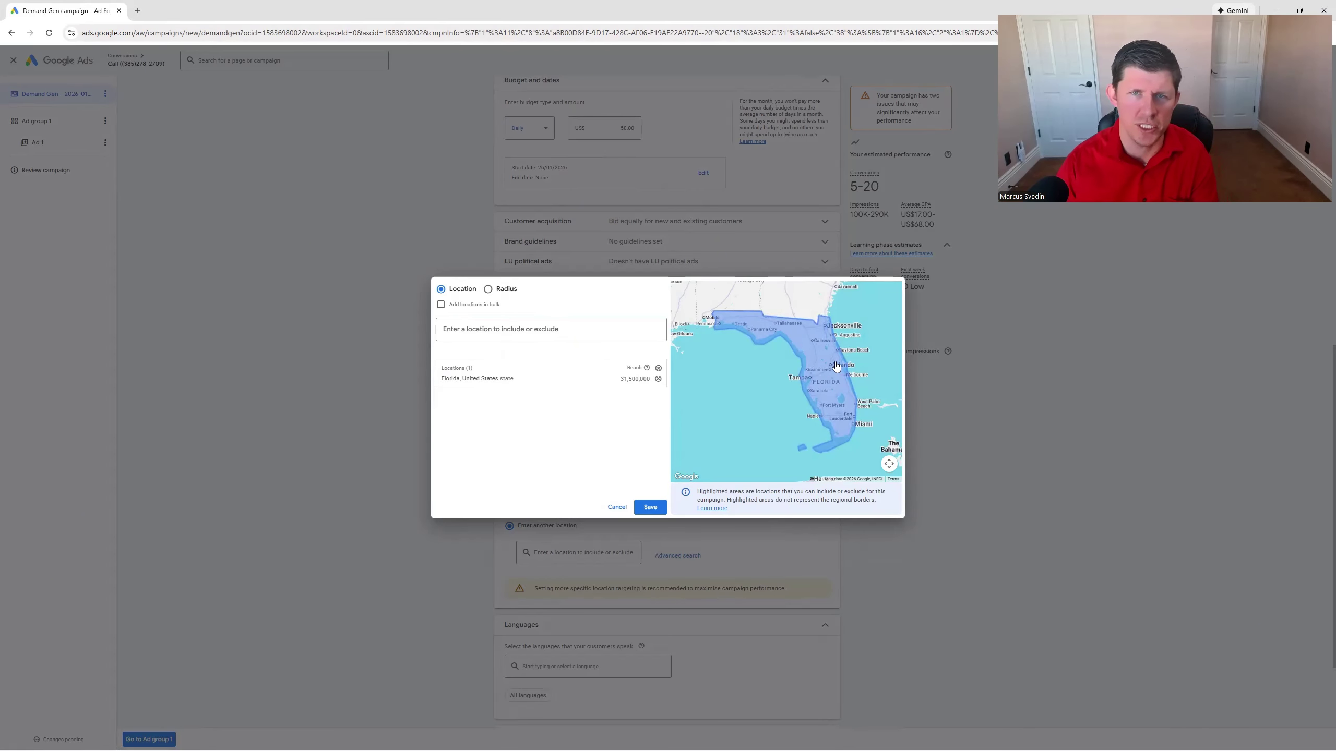
- Add Texas and New York in bulk as excluded locations for the campaign and save the location targeting
{"action": "left_click", "coordinate": [441, 305]}
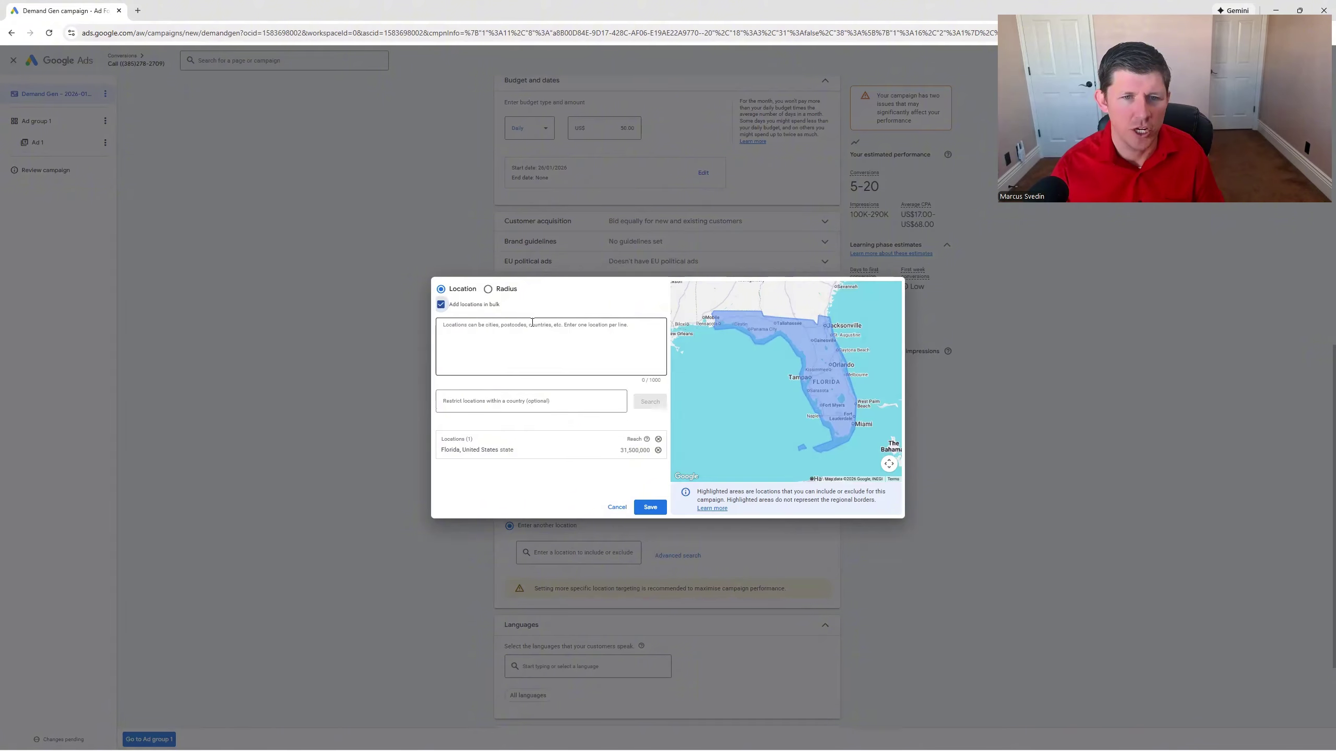
{"action": "left_click", "coordinate": [544, 331]}
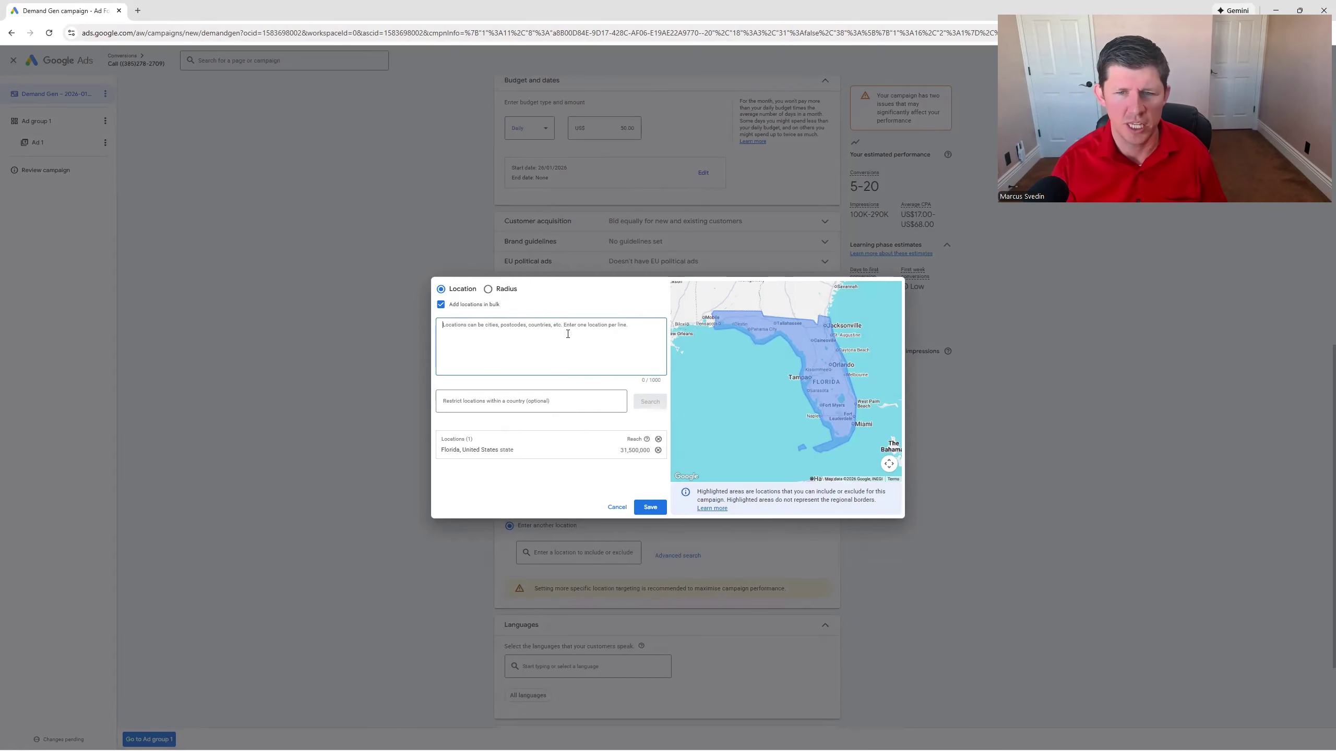
{"action": "type", "text": "Texas"}
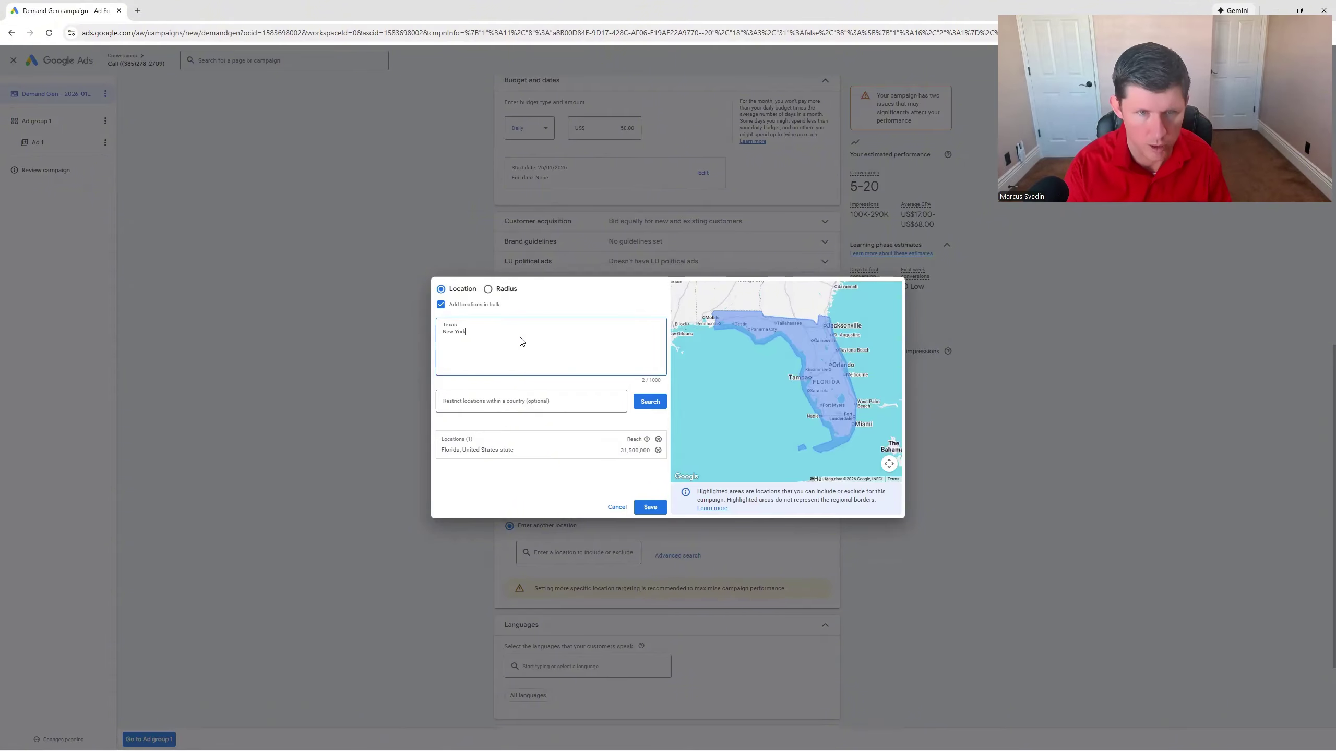
{"action": "left_click", "coordinate": [625, 350]}
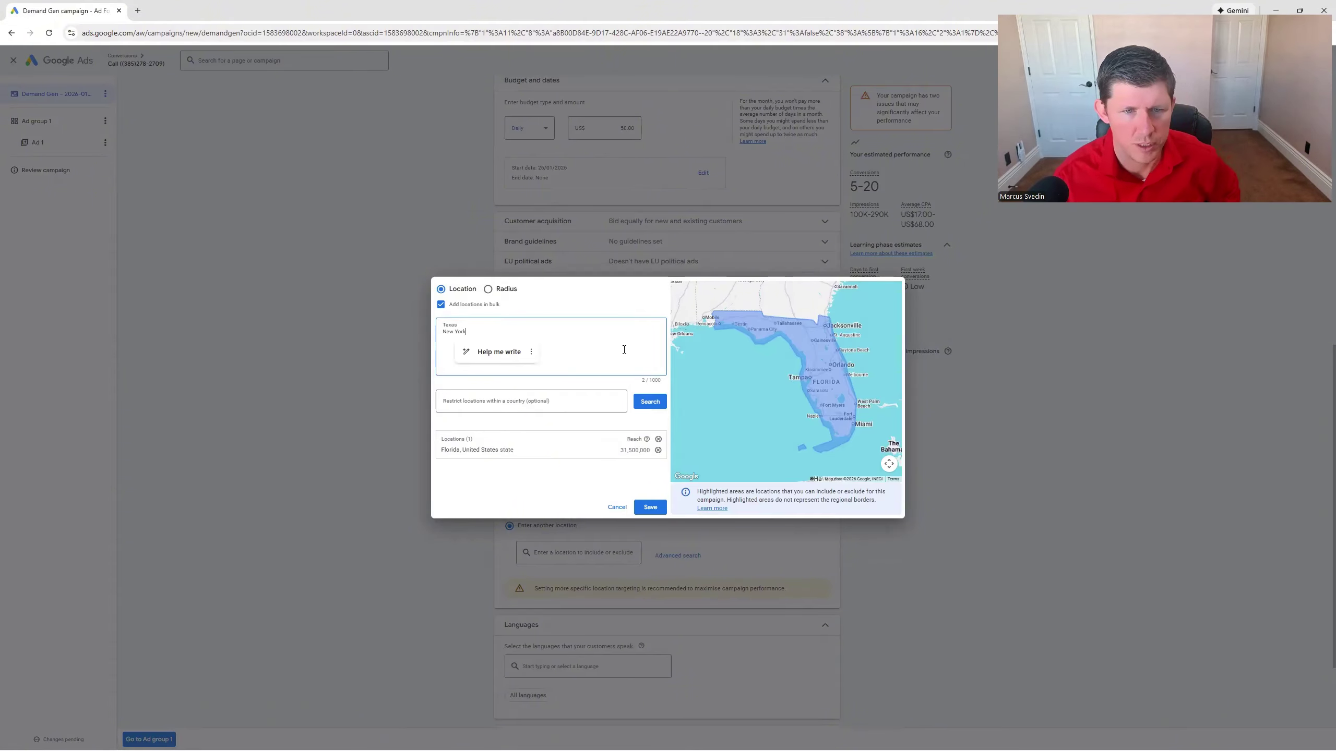
{"action": "left_click", "coordinate": [651, 401]}
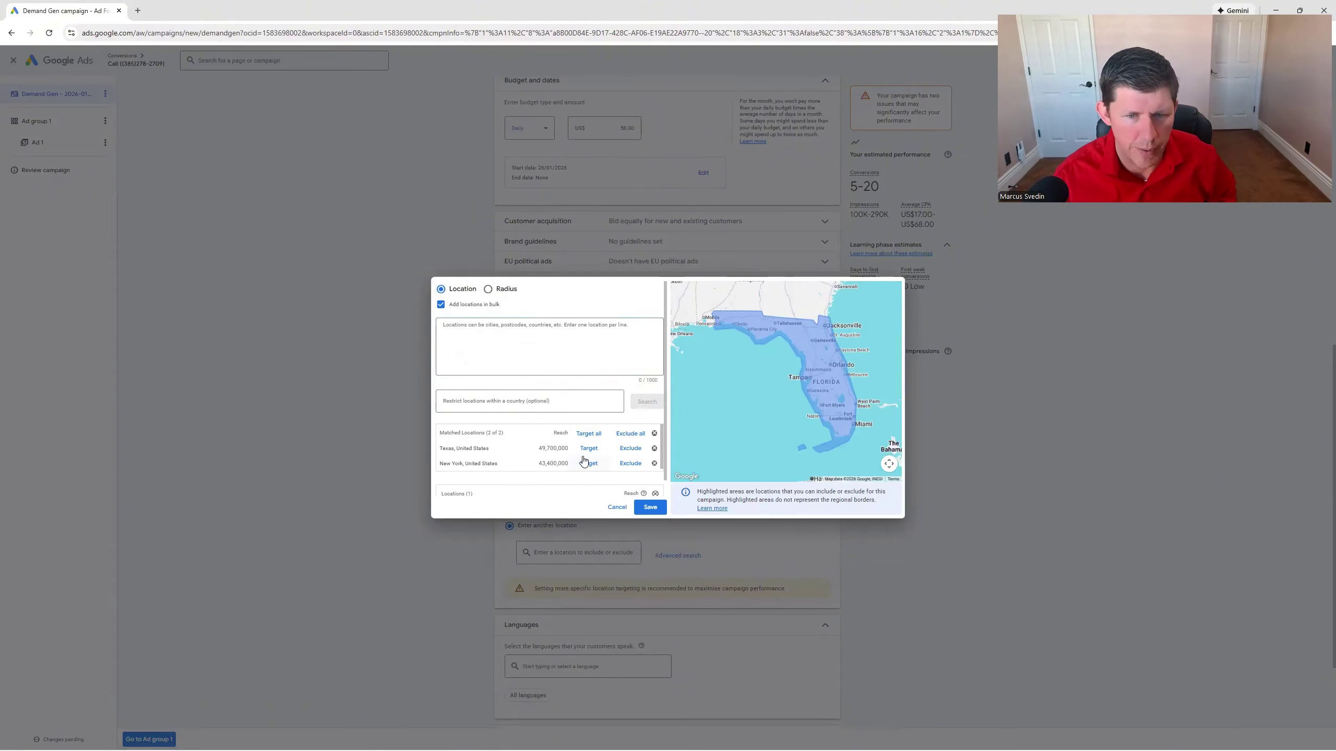
{"action": "left_click", "coordinate": [629, 448]}
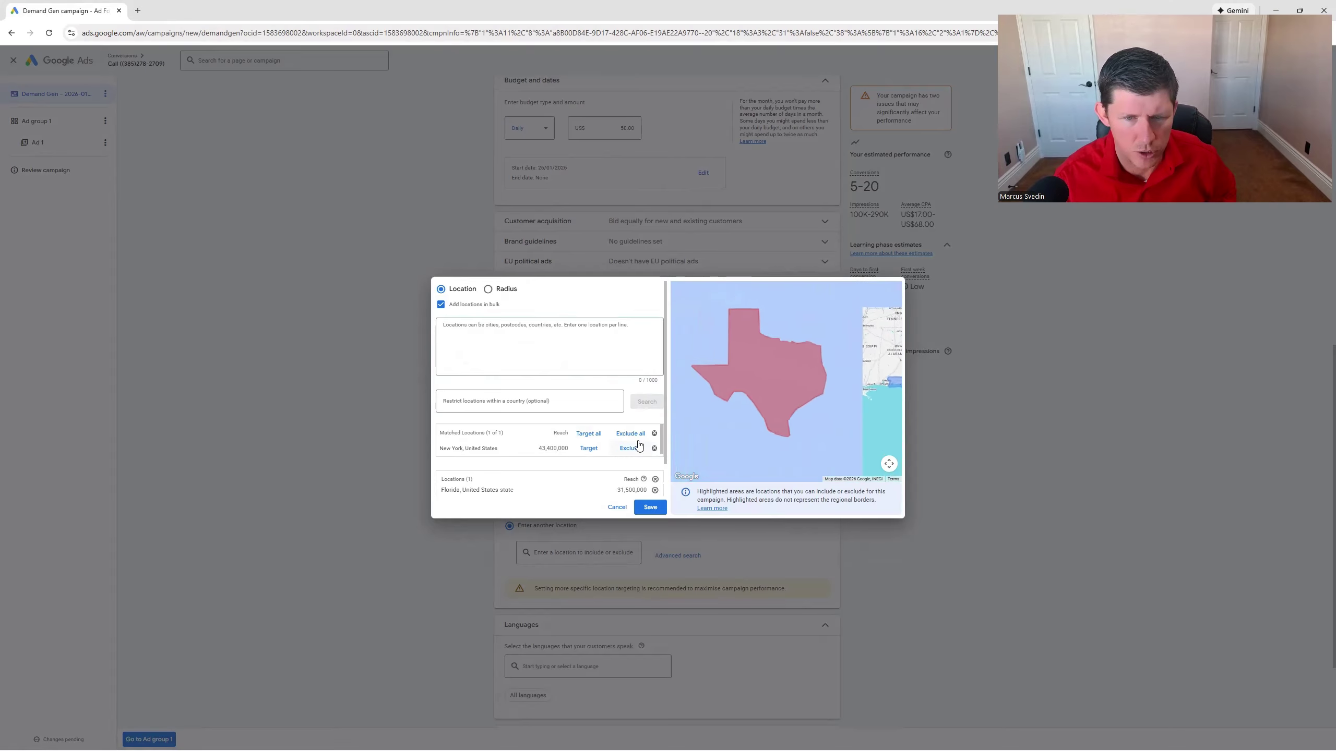
{"action": "left_click", "coordinate": [629, 448]}
{"action": "left_click", "coordinate": [650, 507]}
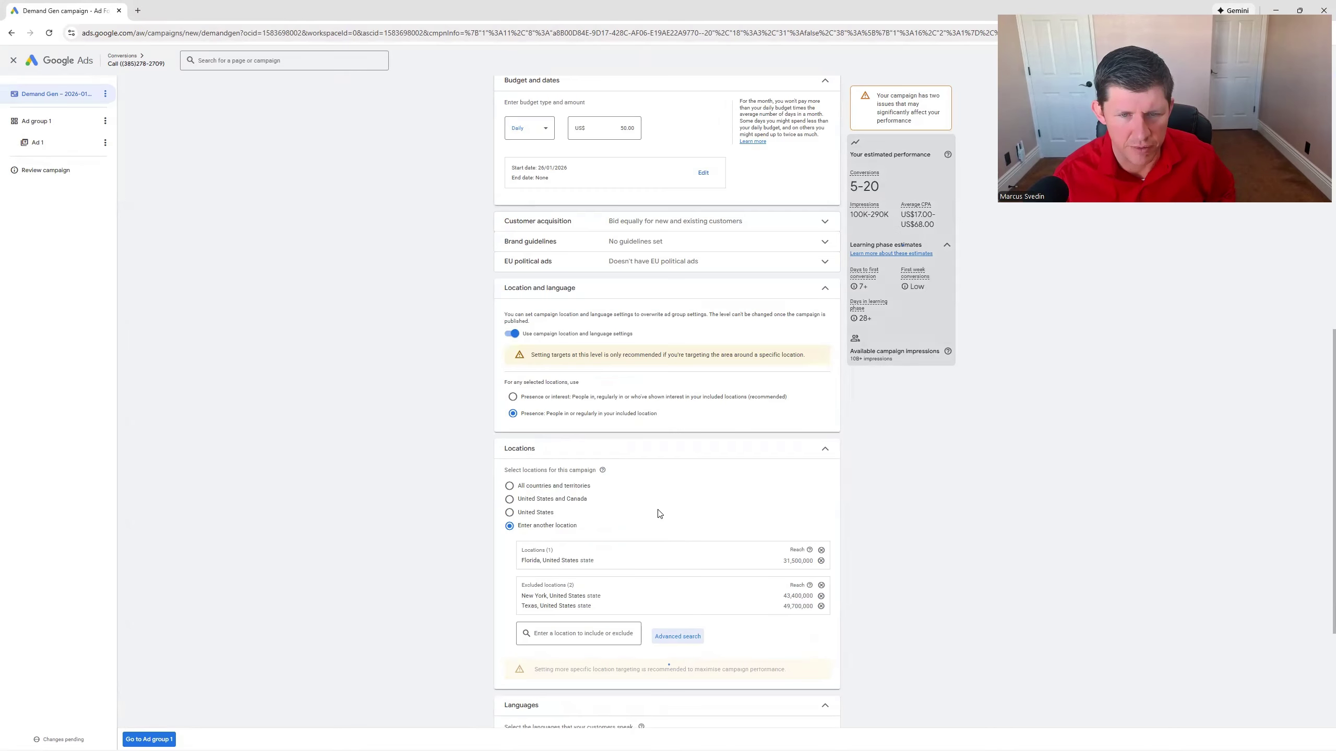
- Set the campaign's language targeting to English
{"action": "scroll", "coordinate": [592, 562], "scroll_direction": "down", "scroll_amount": 1}
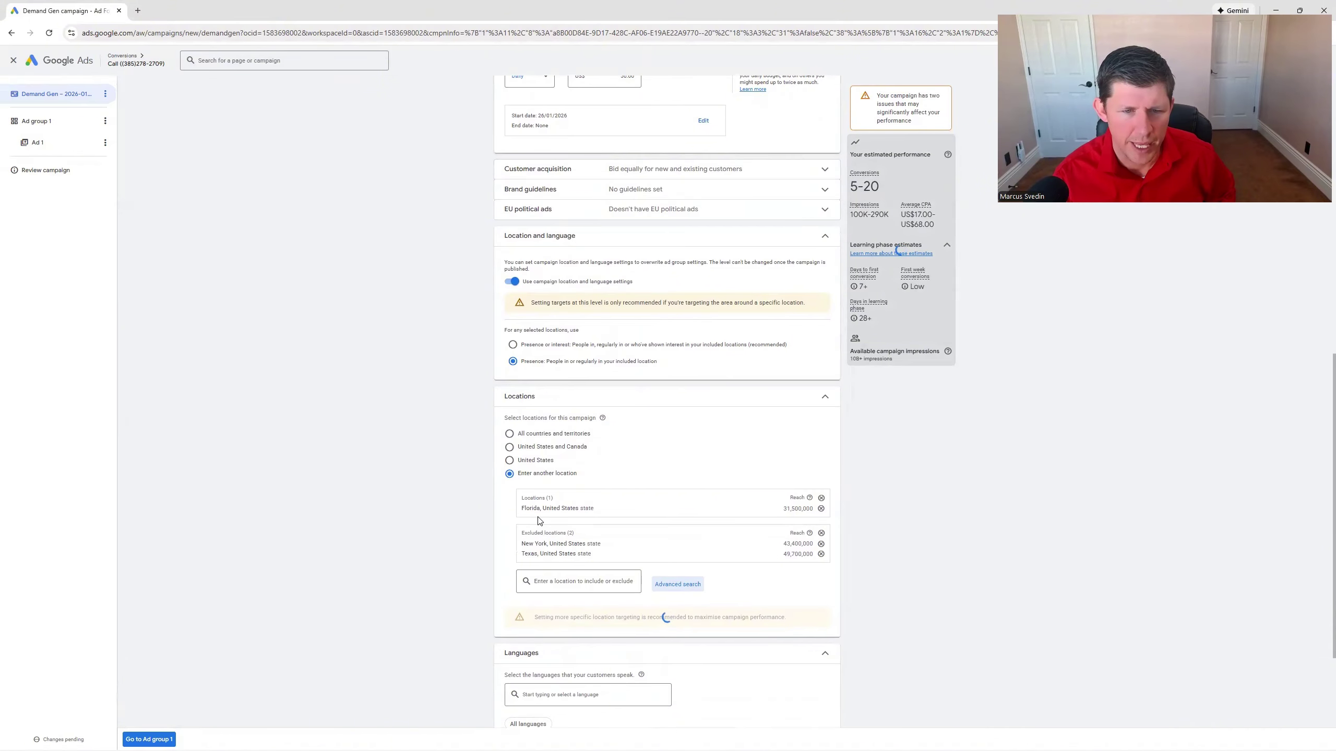
{"action": "scroll", "coordinate": [558, 515], "scroll_direction": "down", "scroll_amount": 1}
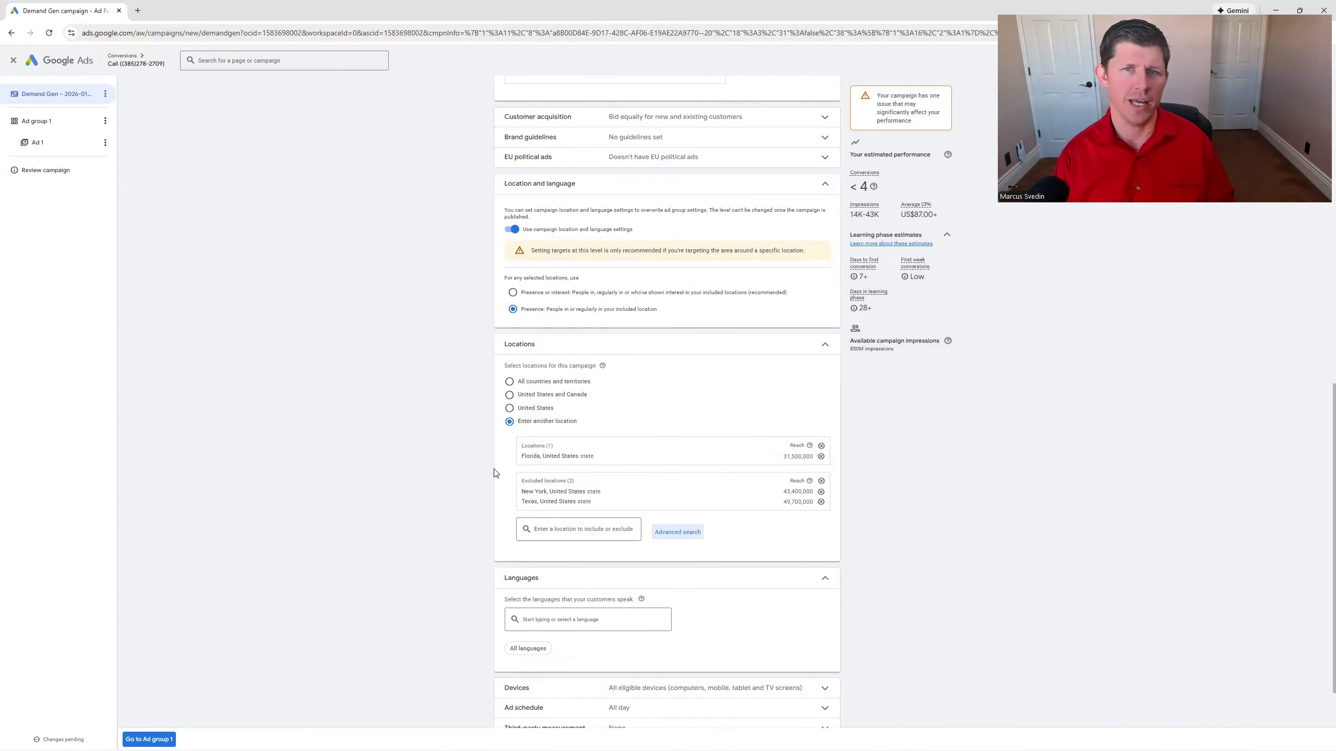
{"action": "scroll", "coordinate": [303, 490], "scroll_direction": "down", "scroll_amount": 2}
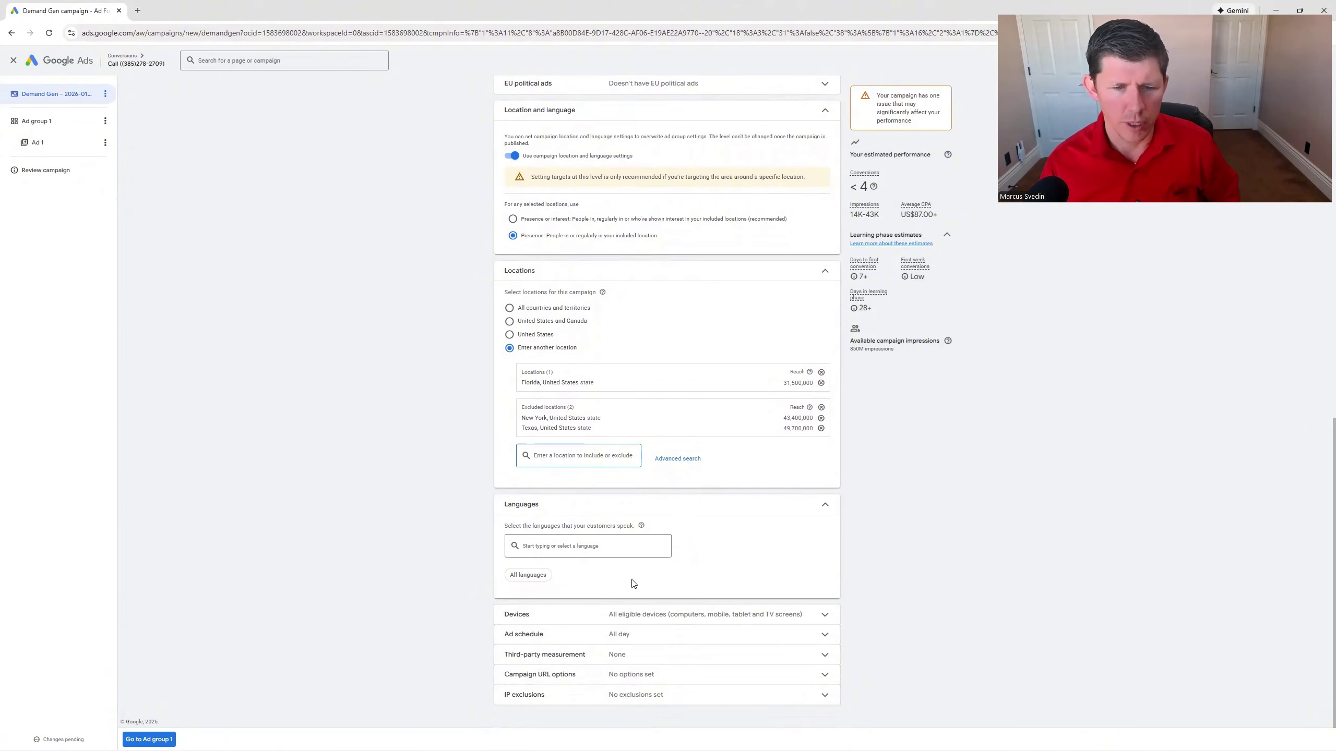
{"action": "left_click", "coordinate": [620, 548]}
{"action": "type", "text": "English"}
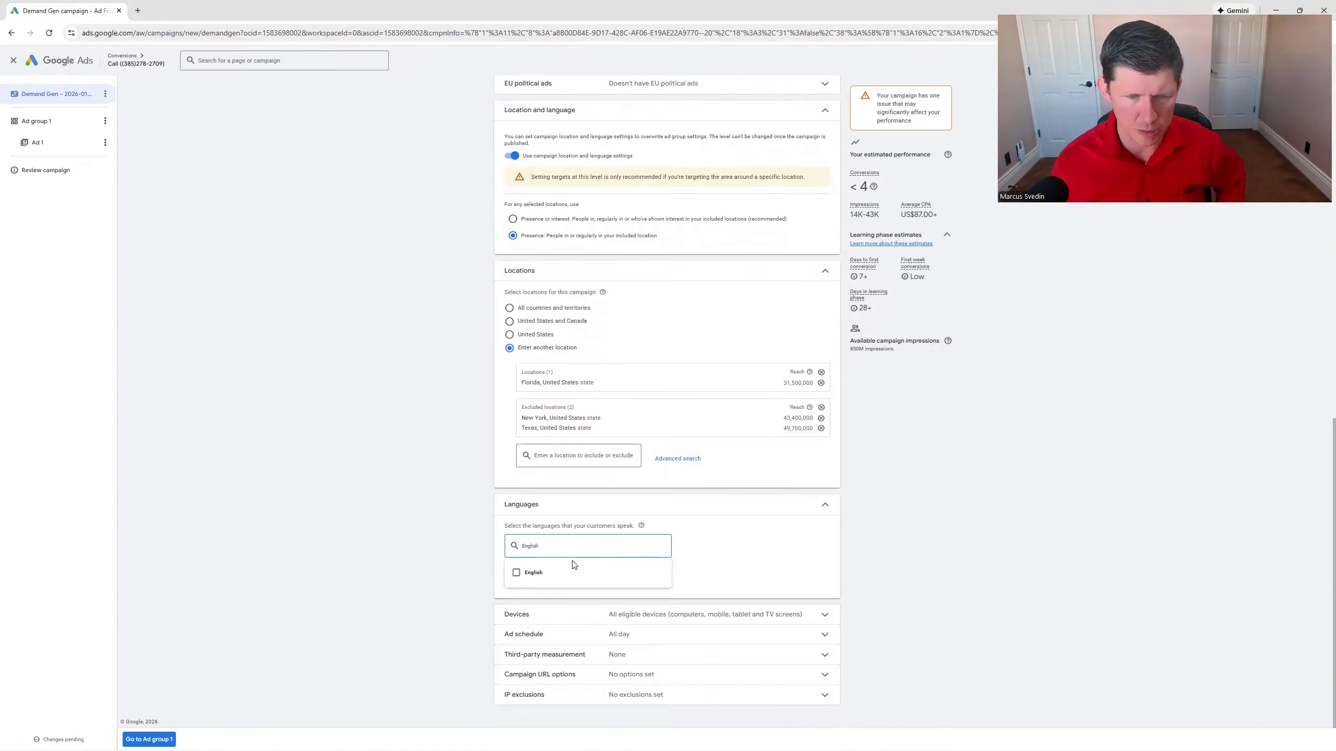
{"action": "left_click", "coordinate": [574, 568]}
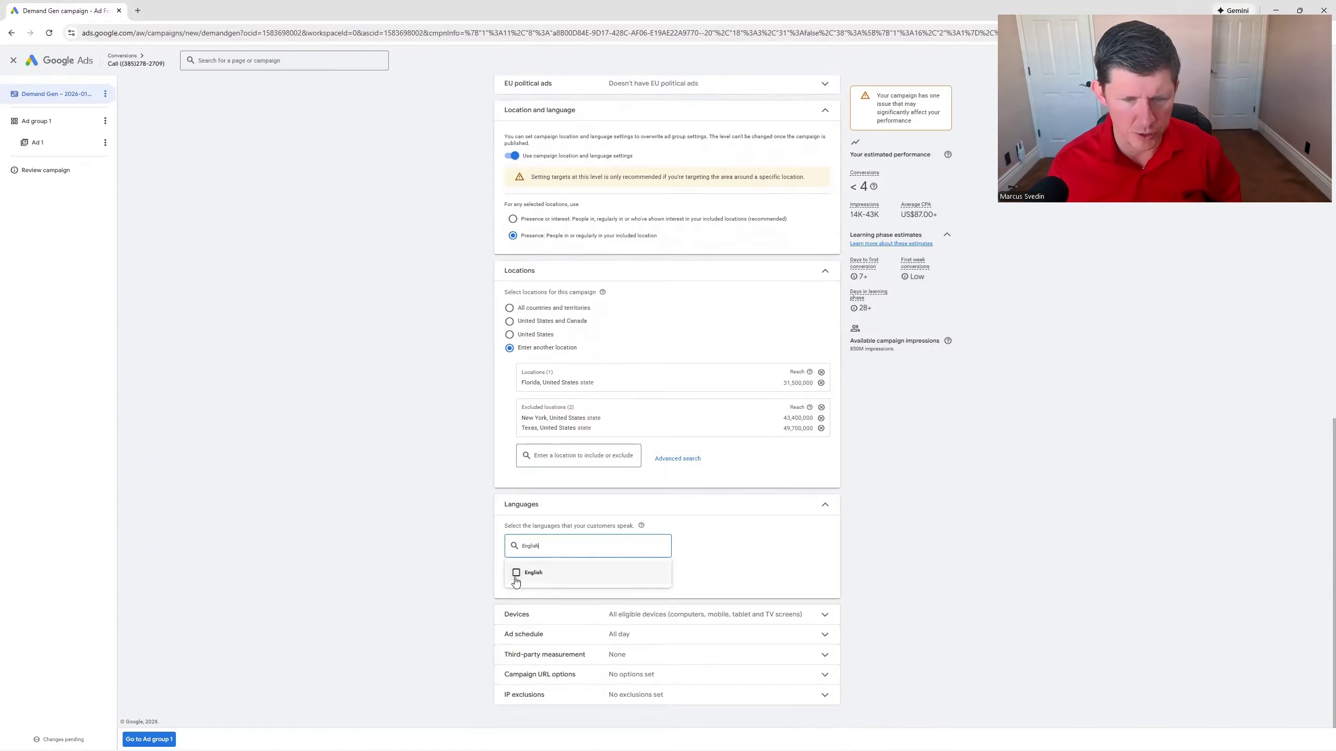
{"action": "left_click", "coordinate": [421, 514]}
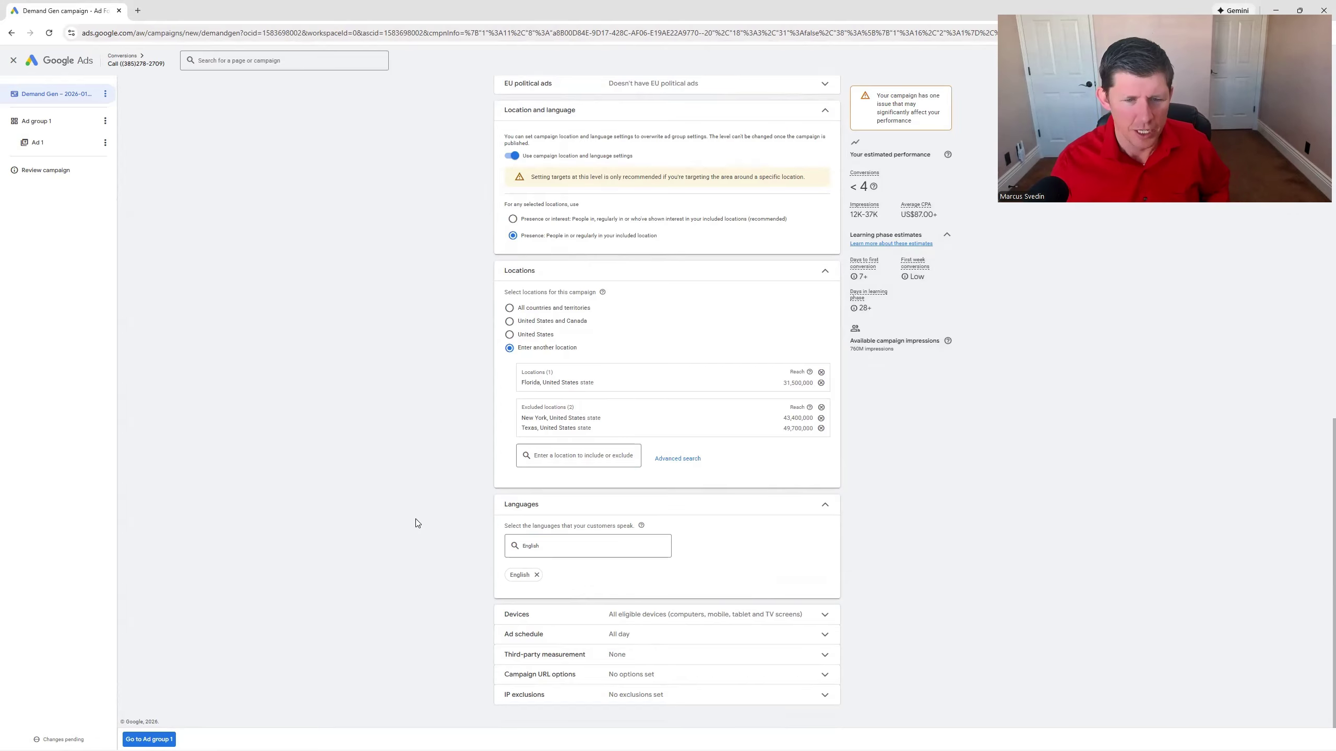
- Set specific device targeting for the campaign, excluding TV screens, tablets and mobile phones so only computers remain selected
{"action": "left_click", "coordinate": [822, 617]}
{"action": "scroll", "coordinate": [781, 600], "scroll_direction": "down", "scroll_amount": 1}
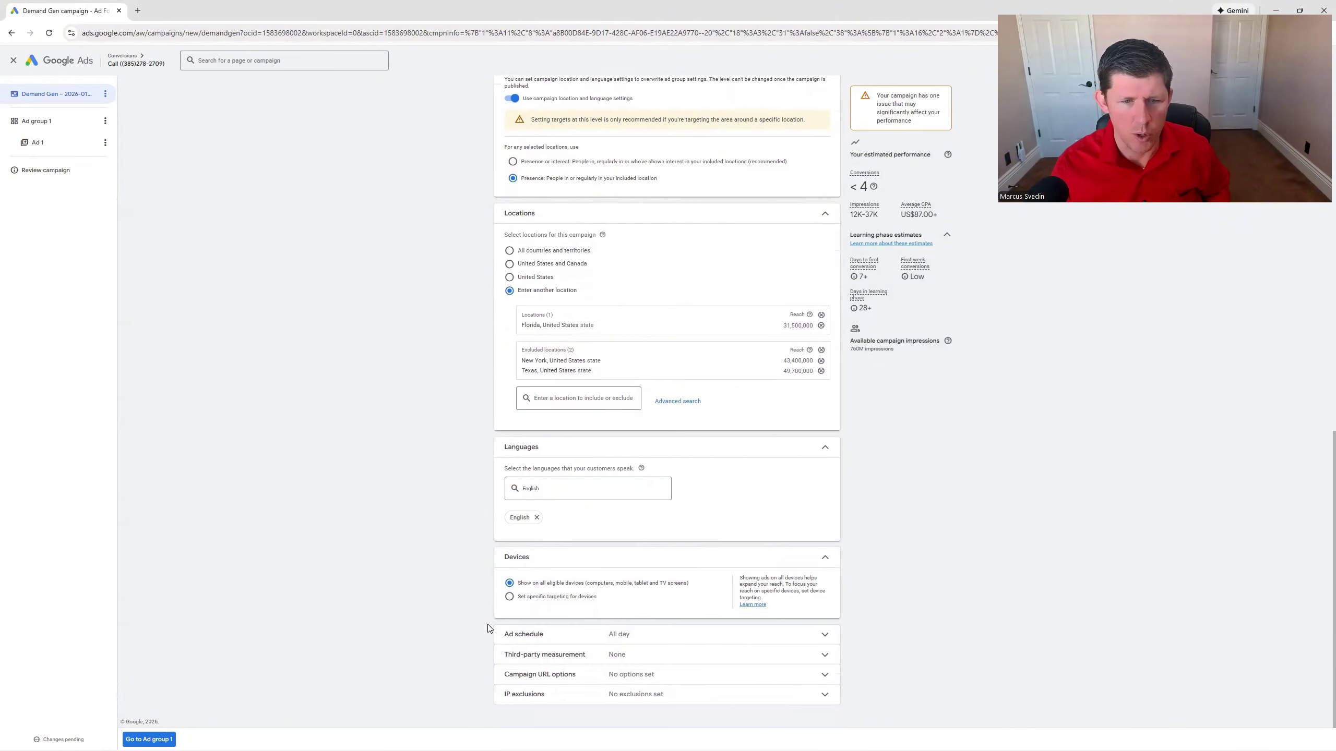
{"action": "left_click", "coordinate": [509, 597]}
{"action": "scroll", "coordinate": [519, 616], "scroll_direction": "down", "scroll_amount": 1}
{"action": "left_click", "coordinate": [526, 630]}
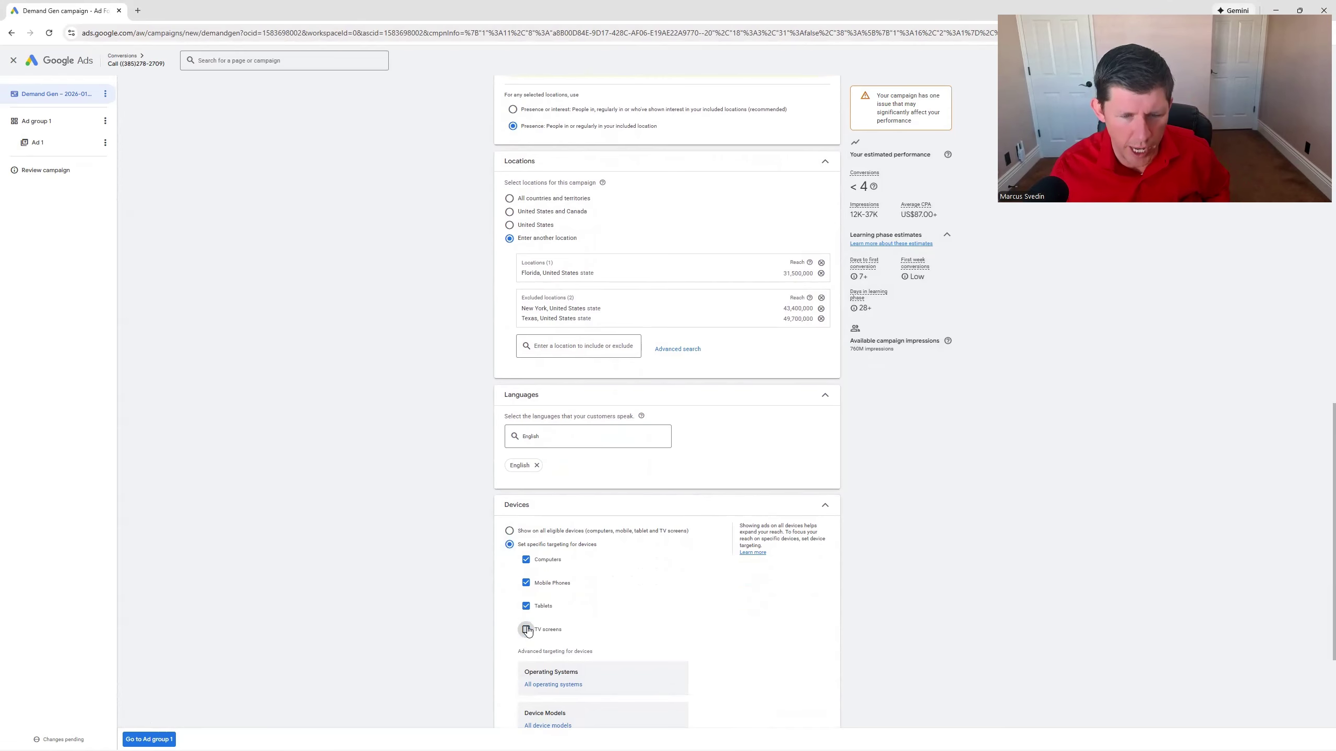
{"action": "left_click", "coordinate": [526, 607]}
{"action": "left_click", "coordinate": [524, 583]}
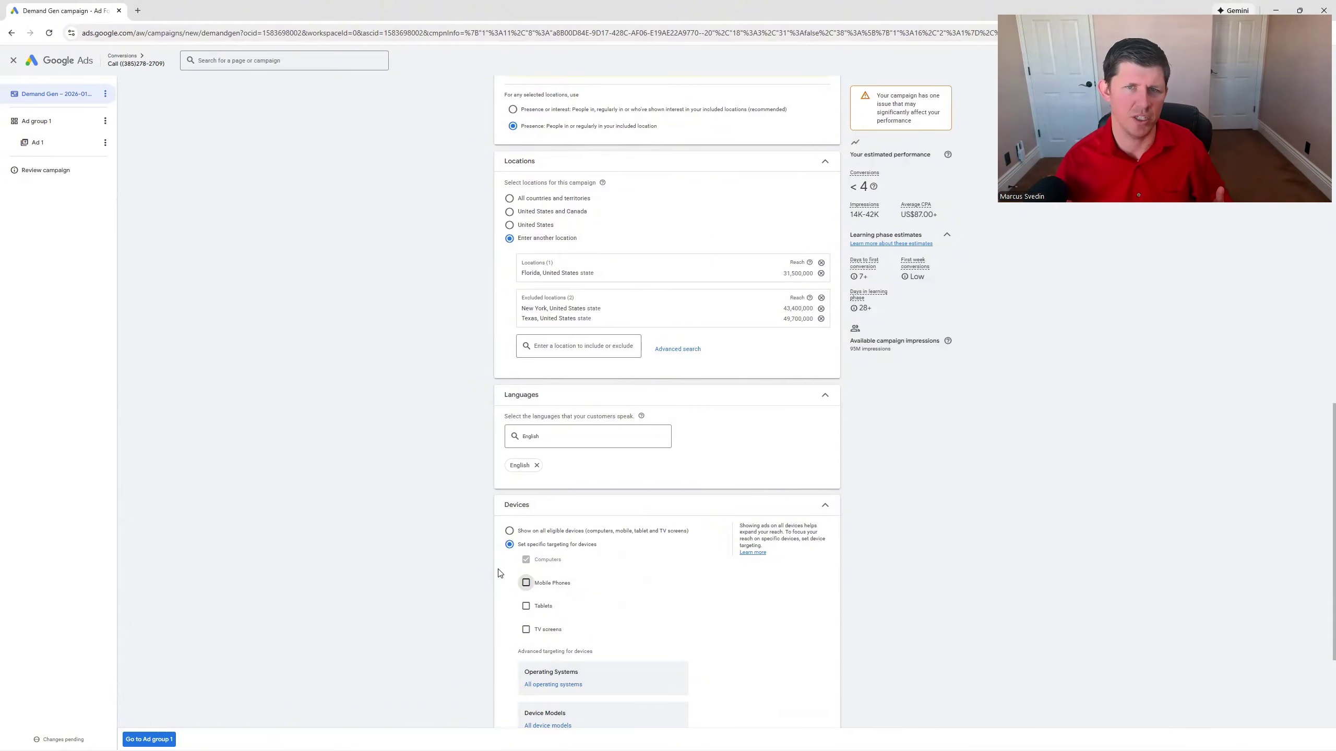
- Proceed to the first ad group and rename it "Broad 40+"
{"action": "scroll", "coordinate": [452, 531], "scroll_direction": "down", "scroll_amount": 3}
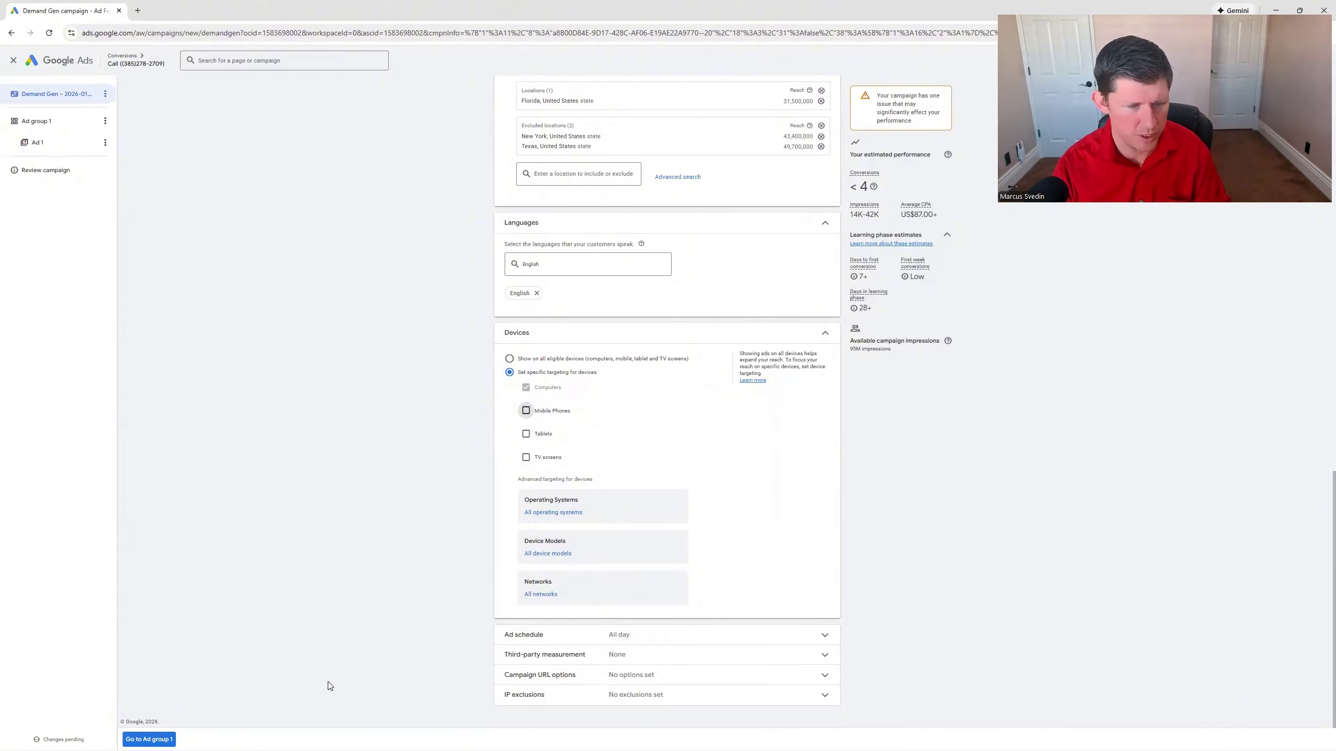
{"action": "left_click", "coordinate": [164, 740]}
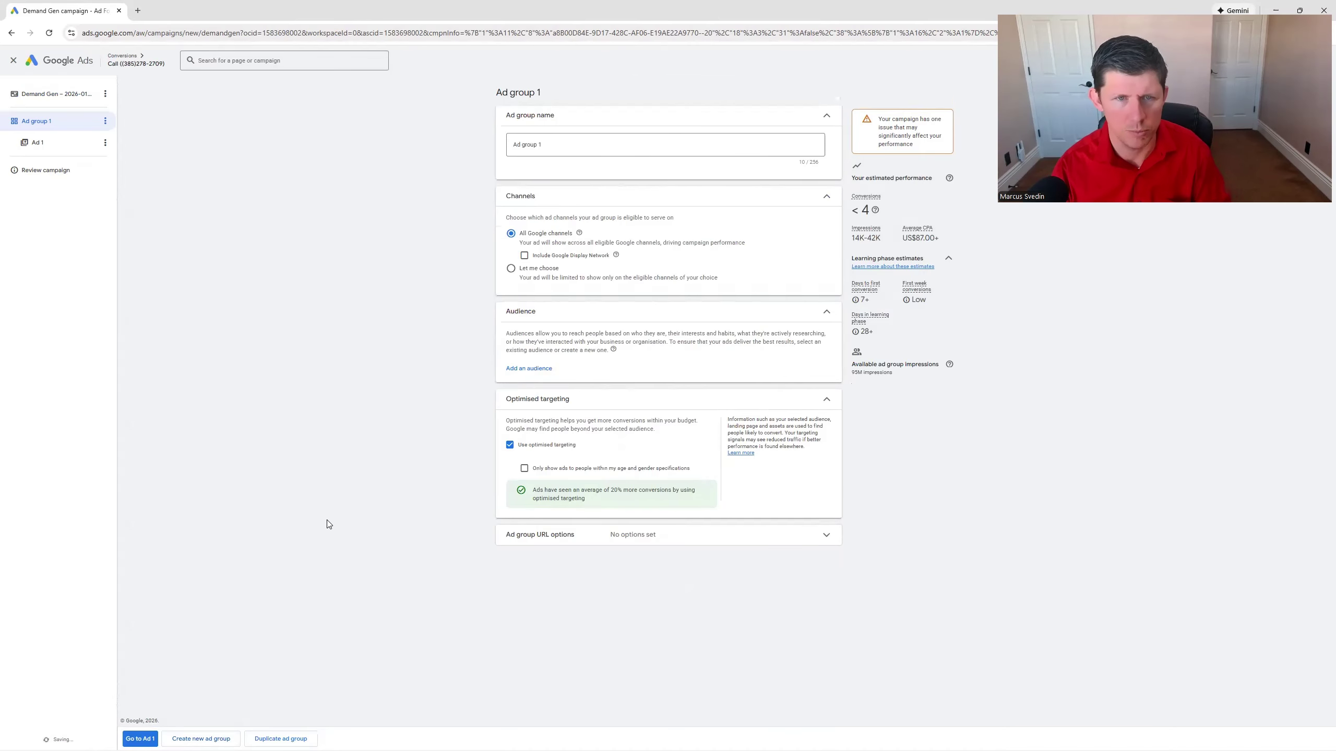
{"action": "left_click", "coordinate": [552, 143]}
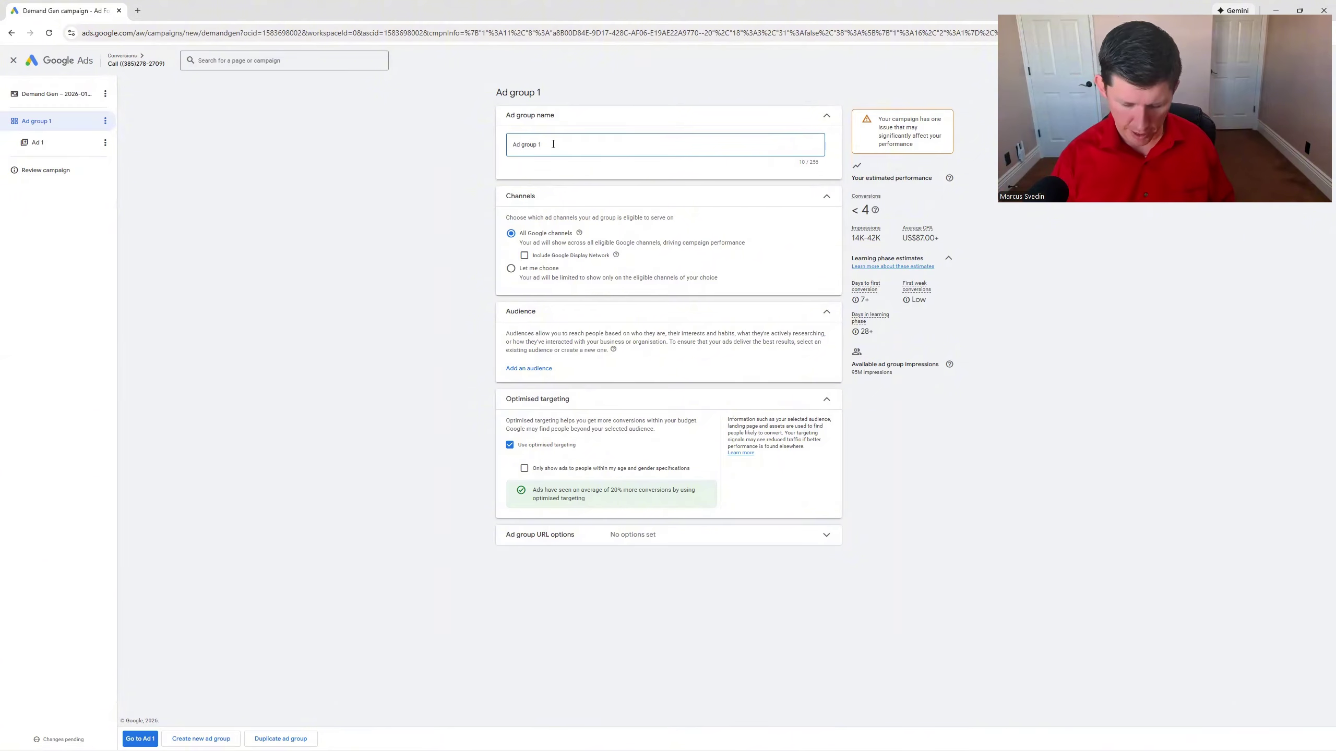
{"action": "key", "text": "BackSpace"}
{"action": "key", "text": "BackSpace"}
{"action": "key", "text": "BackSpace"}
{"action": "key", "text": "BackSpace"}
{"action": "key", "text": "BackSpace"}
{"action": "key", "text": "BackSpace"}
{"action": "key", "text": "BackSpace"}
{"action": "key", "text": "BackSpace"}
{"action": "key", "text": "BackSpace"}
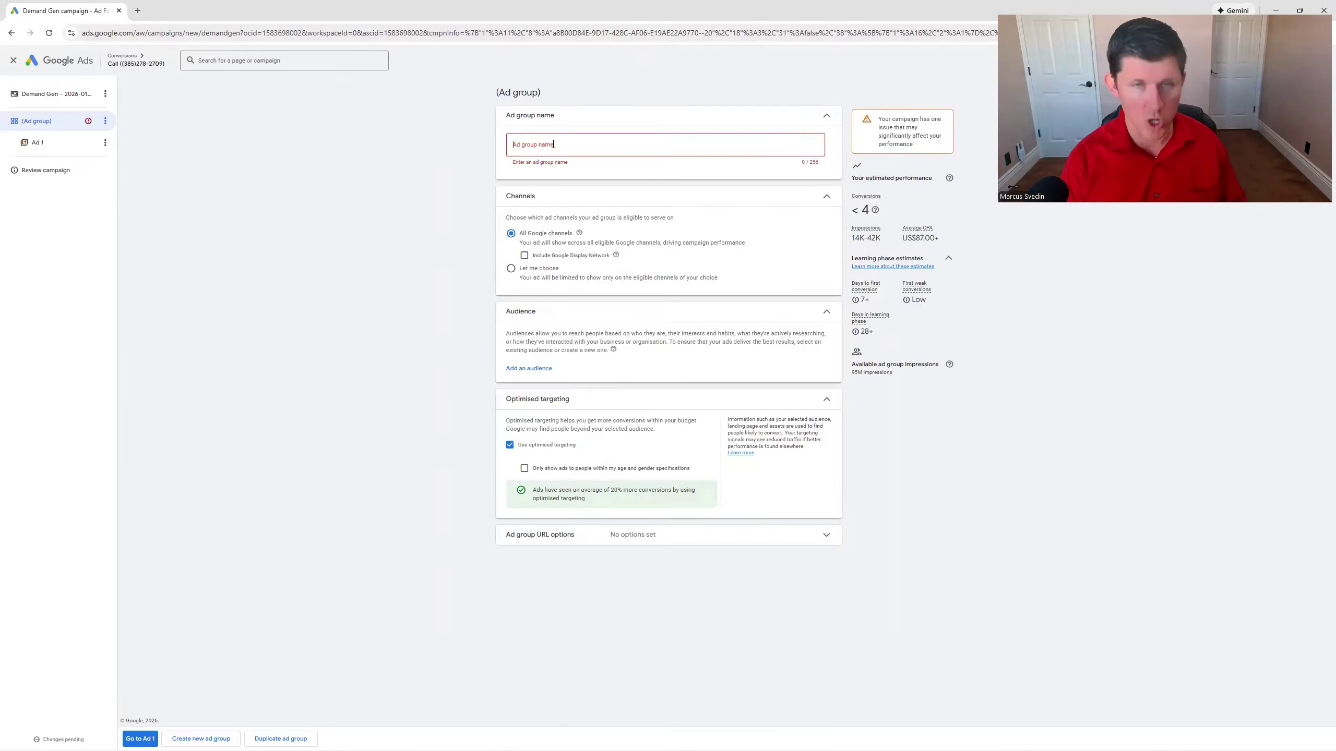
{"action": "type", "text": "Broad 40+"}
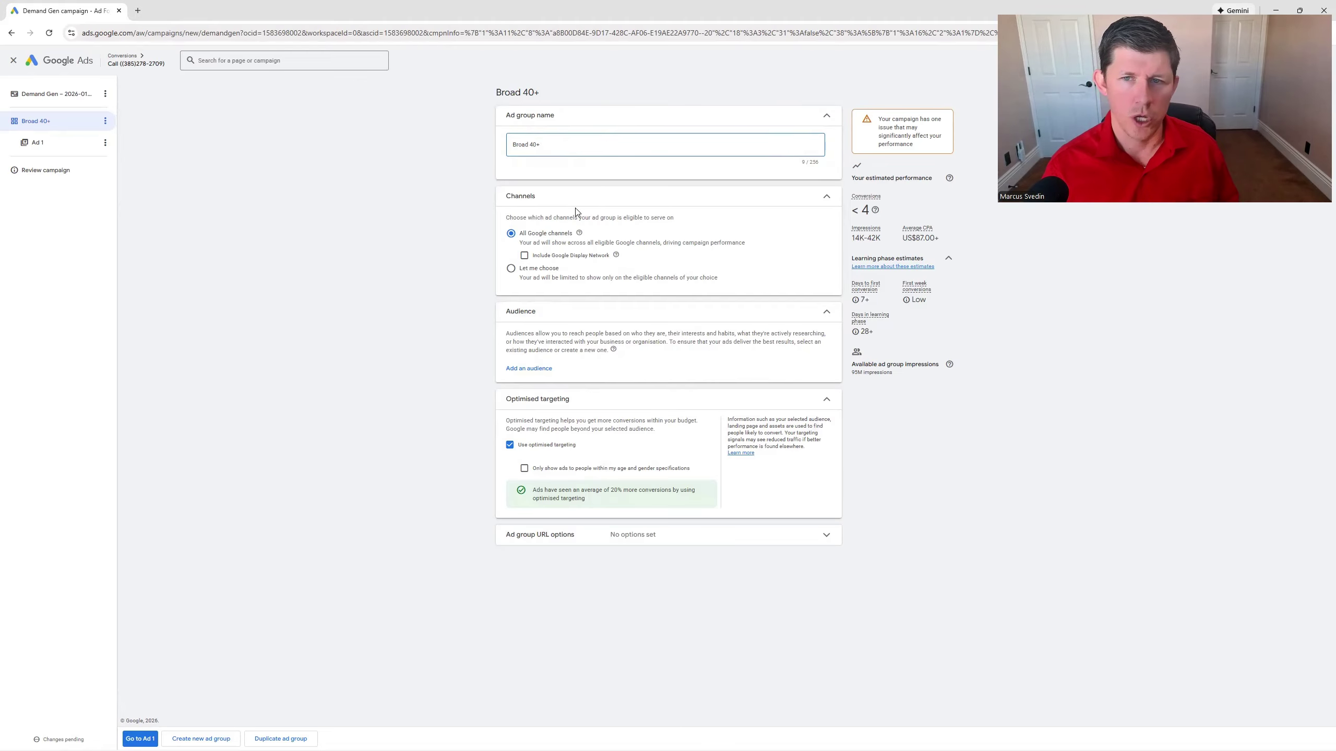
- Choose the ad group's channels manually and leave only YouTube in-stream selected, removing Display Network, Google Mail, Discover, Shorts and in-feed
{"action": "left_click", "coordinate": [511, 269]}
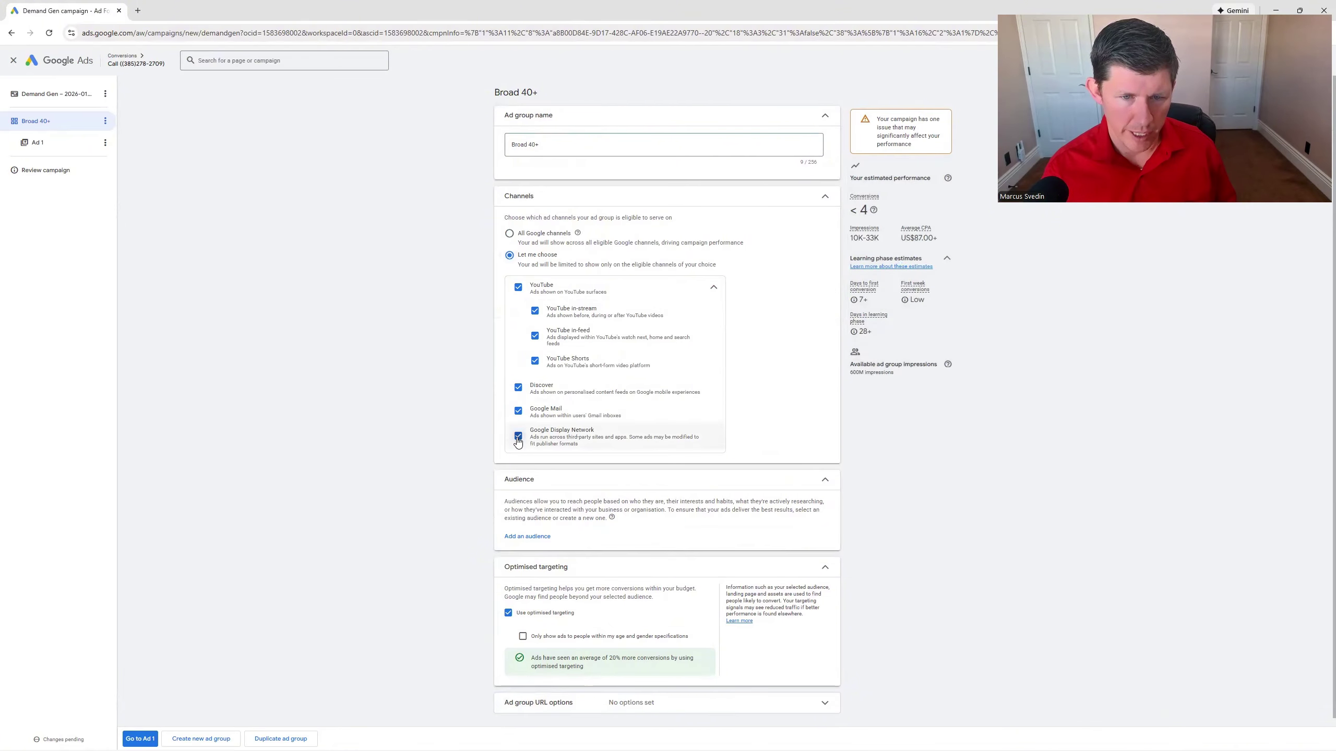
{"action": "left_click", "coordinate": [518, 436]}
{"action": "left_click", "coordinate": [518, 411]}
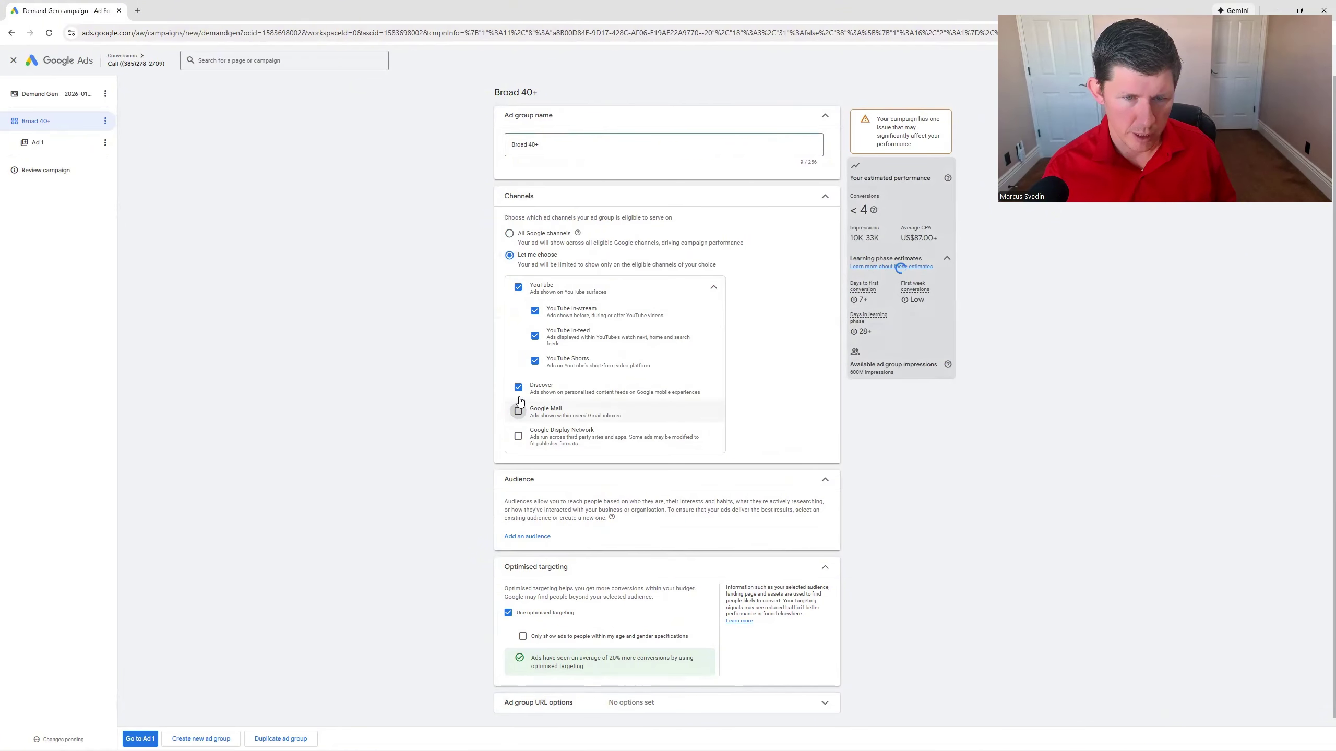
{"action": "left_click", "coordinate": [518, 387]}
{"action": "left_click", "coordinate": [534, 361]}
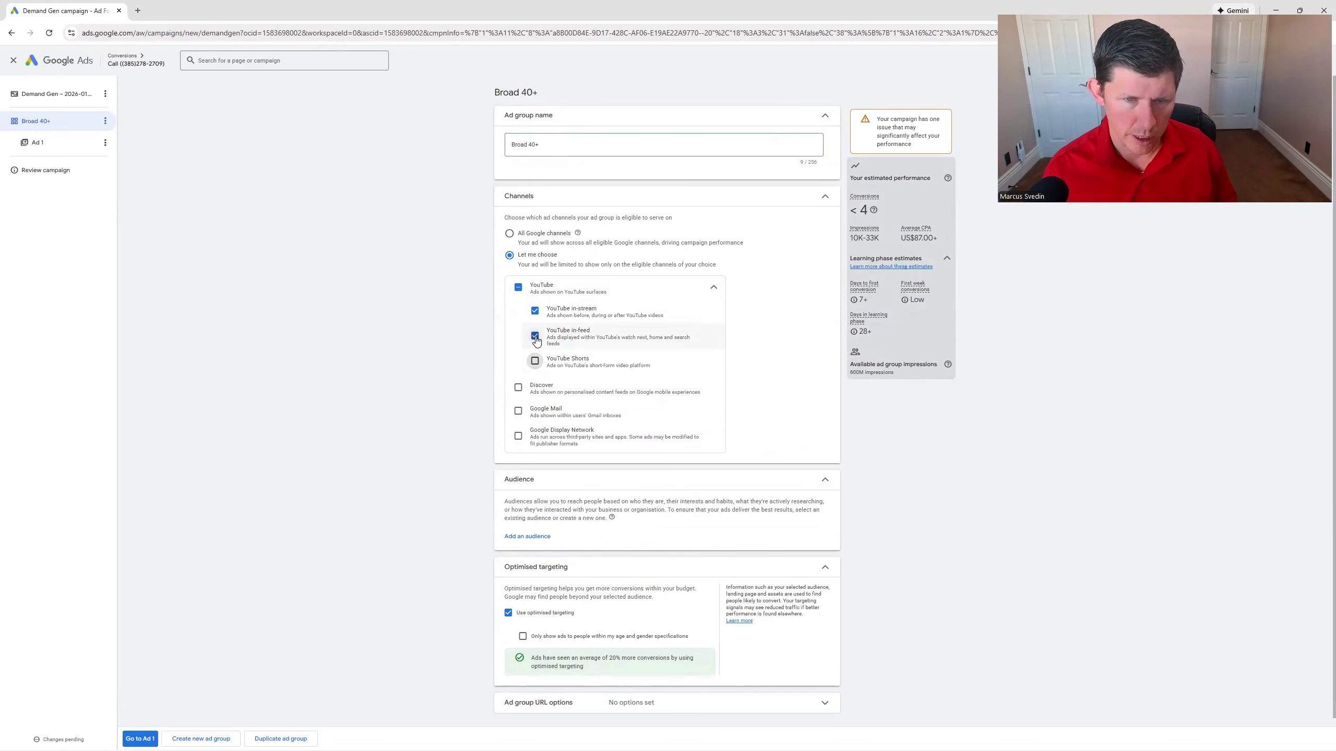
{"action": "left_click", "coordinate": [535, 335]}
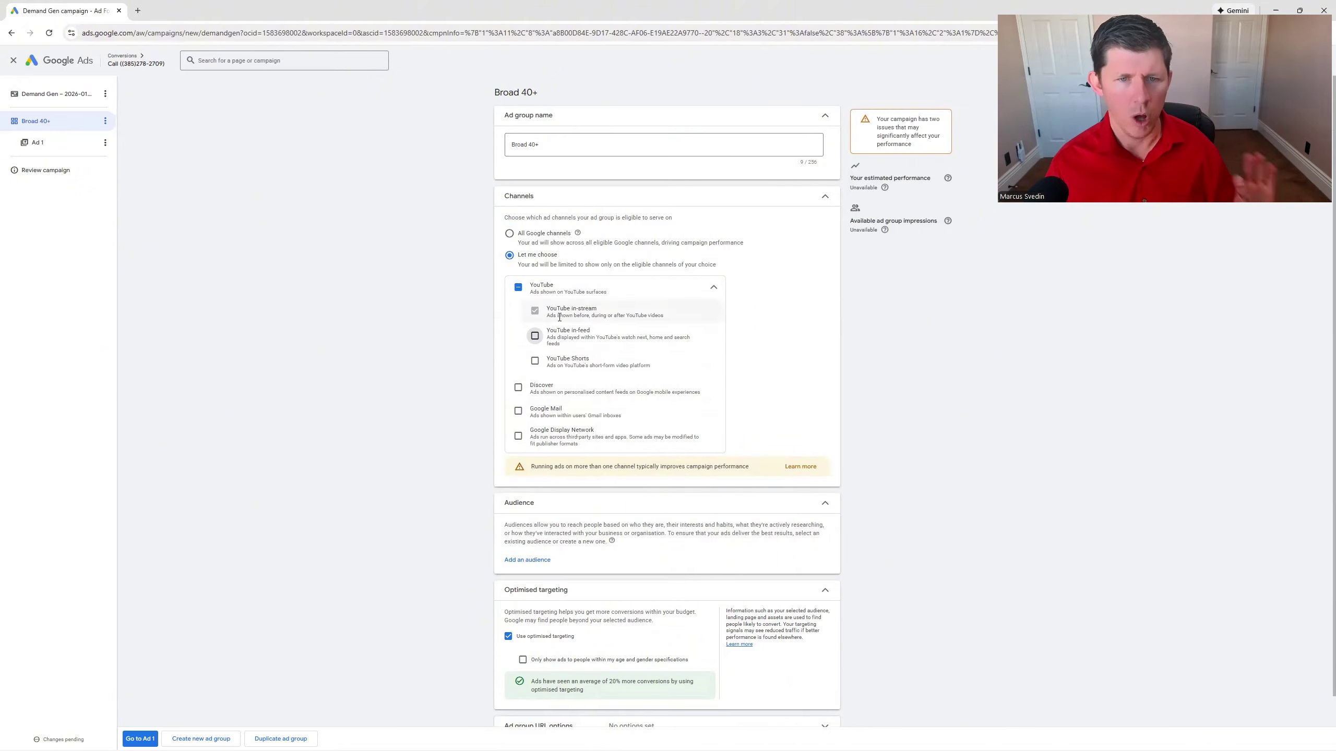
- Start a new audience for the ad group and name it "Broad 40+ top 50% Income"
{"action": "scroll", "coordinate": [424, 357], "scroll_direction": "down", "scroll_amount": 1}
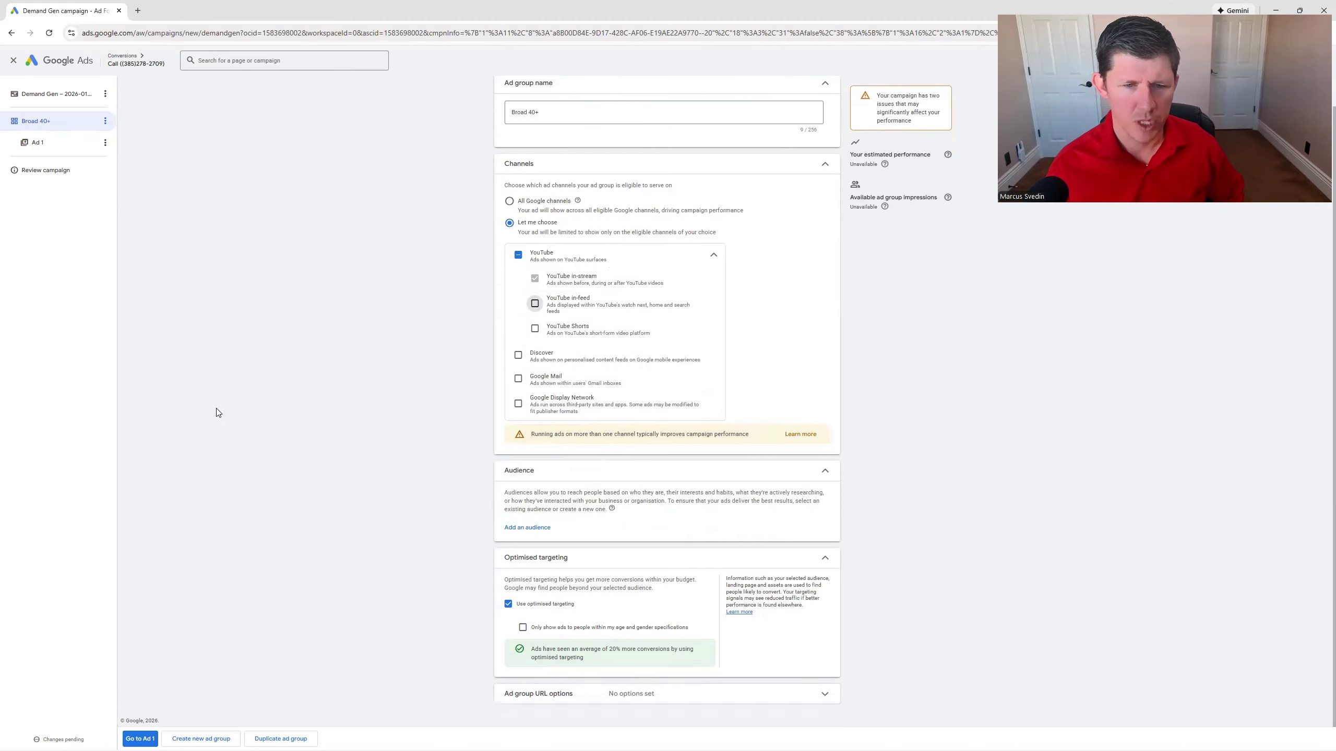
{"action": "left_click", "coordinate": [539, 535]}
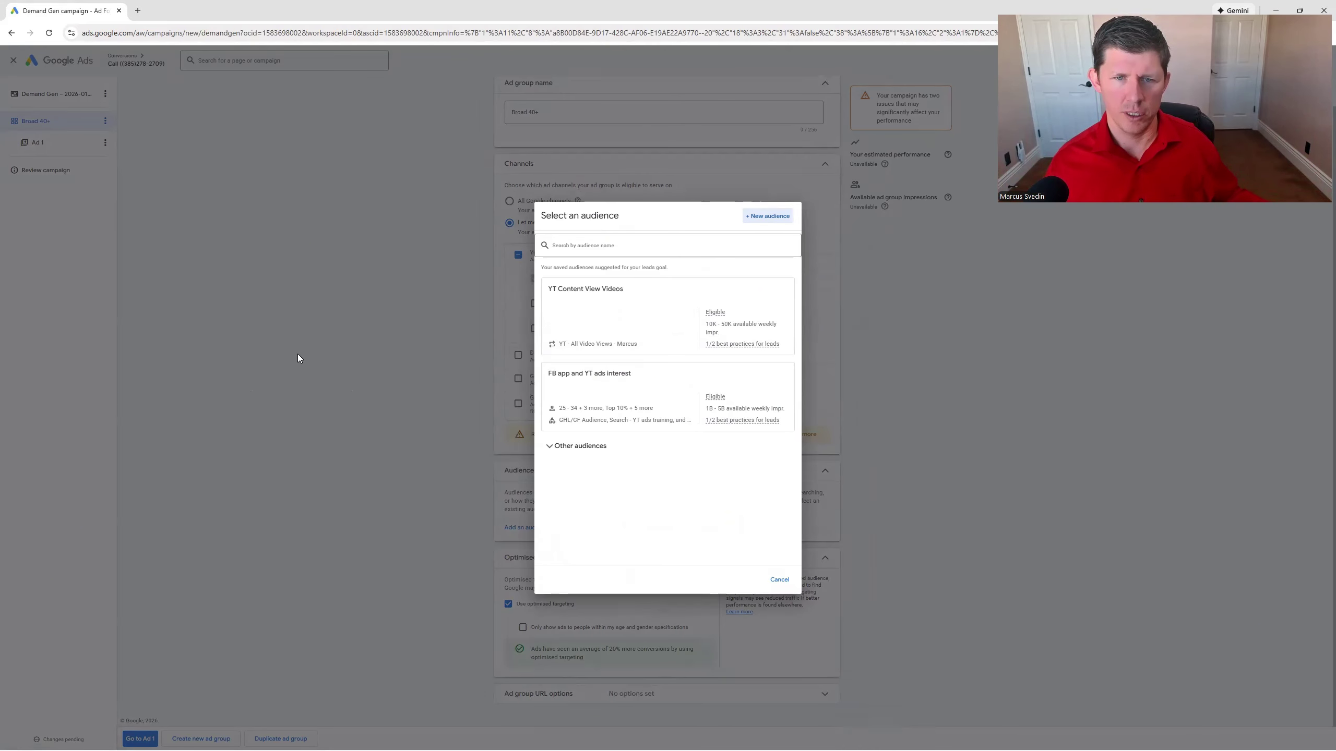
{"action": "left_click", "coordinate": [769, 216]}
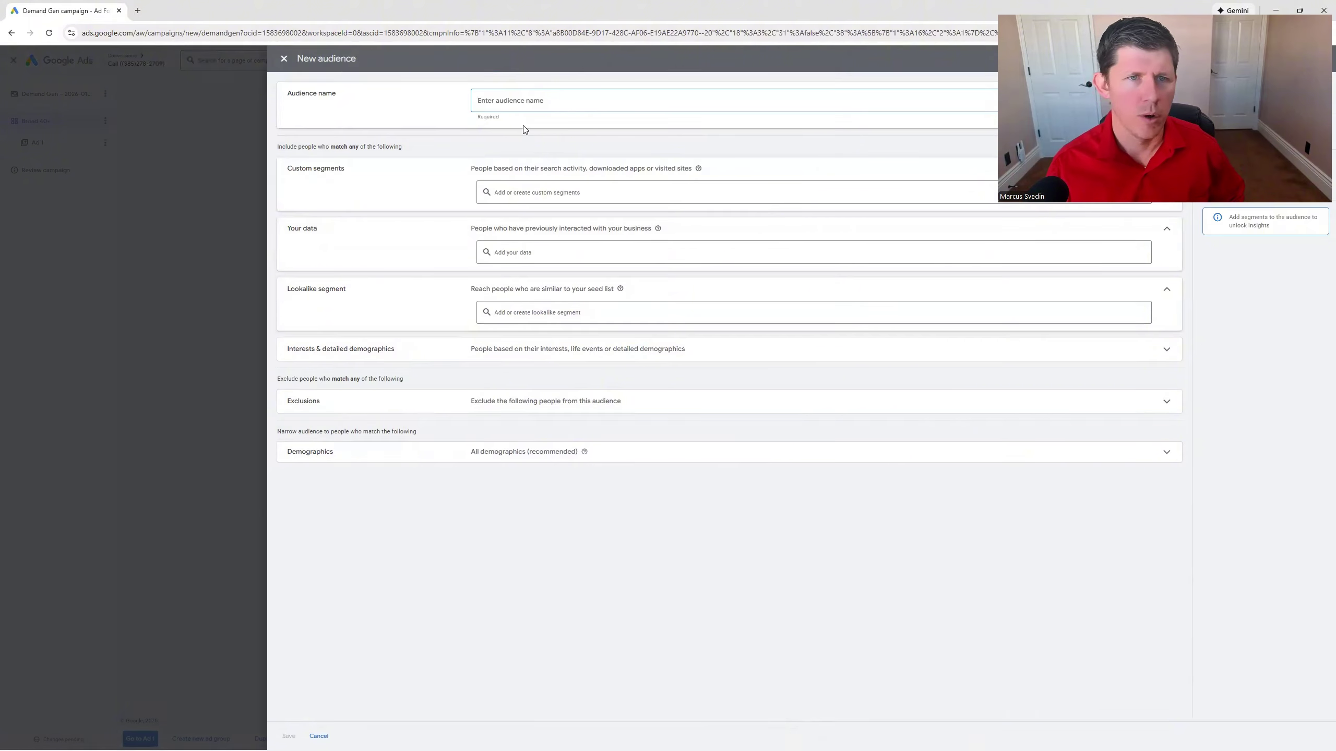
{"action": "left_click", "coordinate": [550, 97]}
{"action": "type", "text": "Broad"}
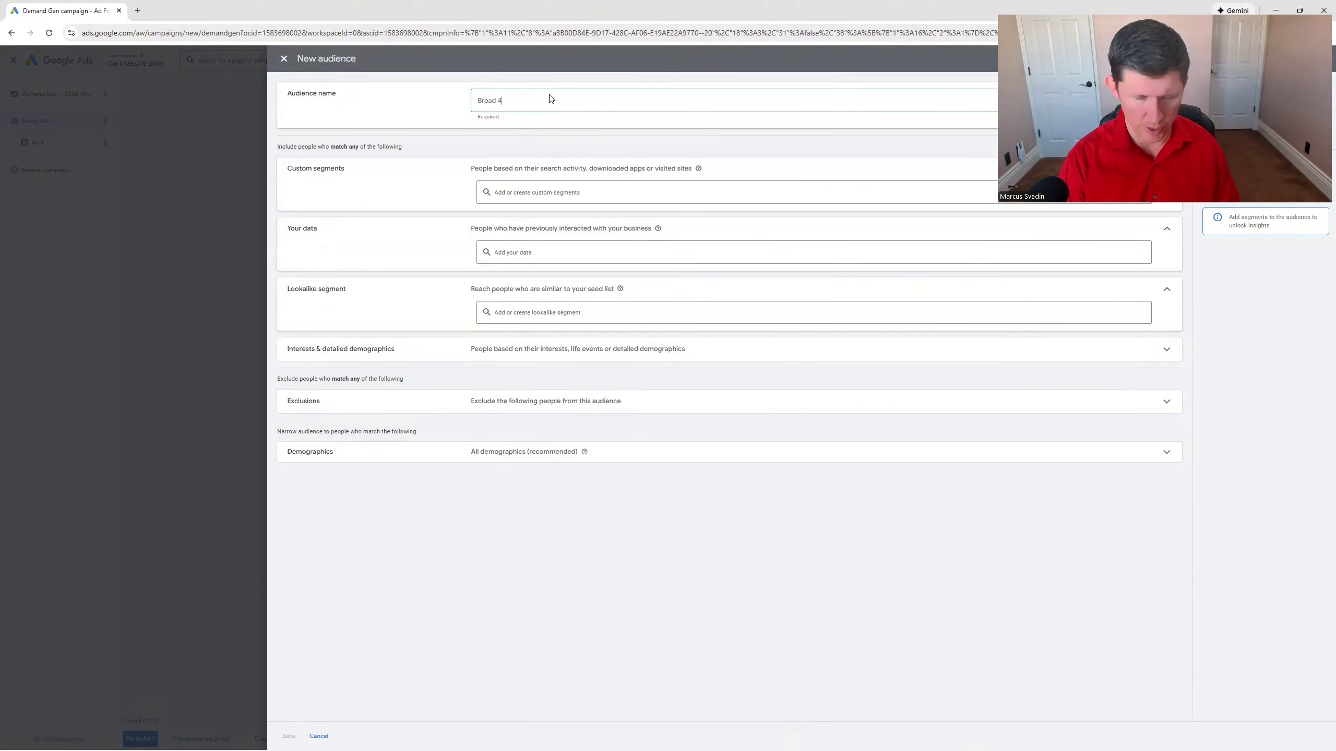
{"action": "type", "text": " 40+"}
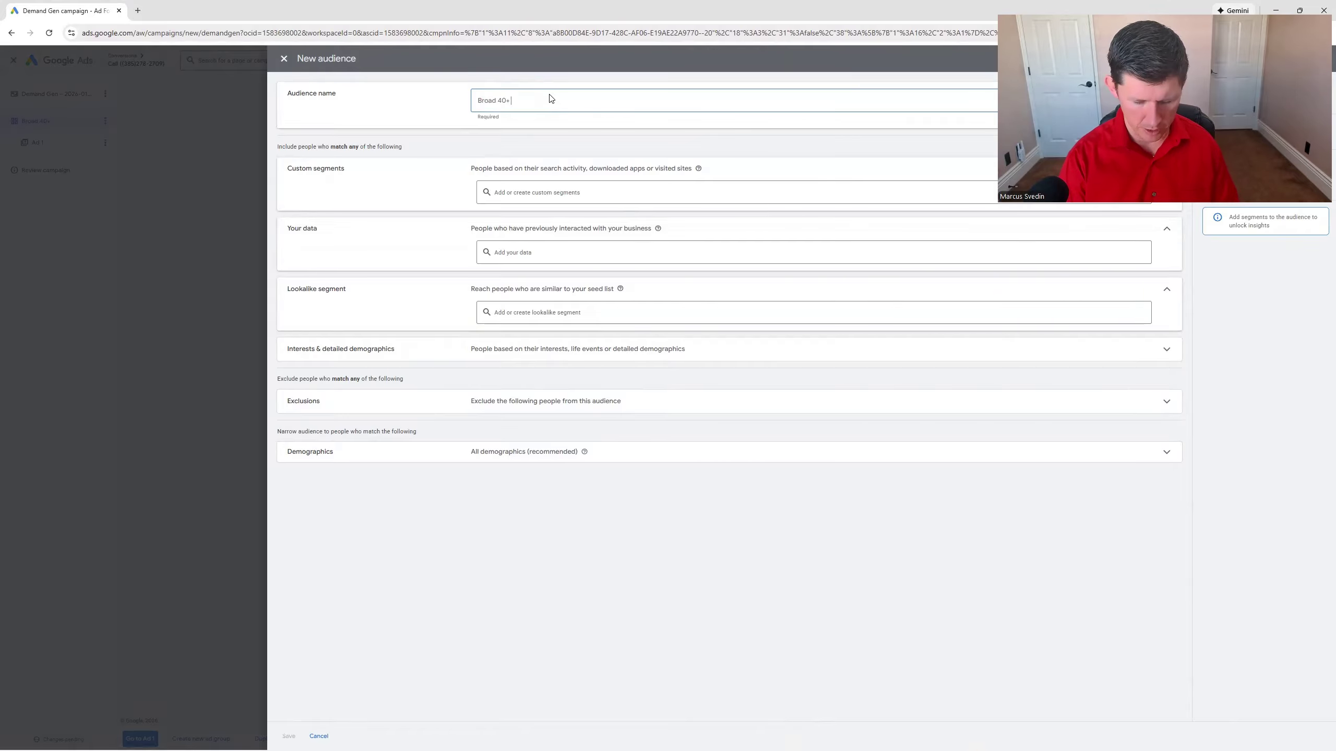
{"action": "type", "text": " top 50%"}
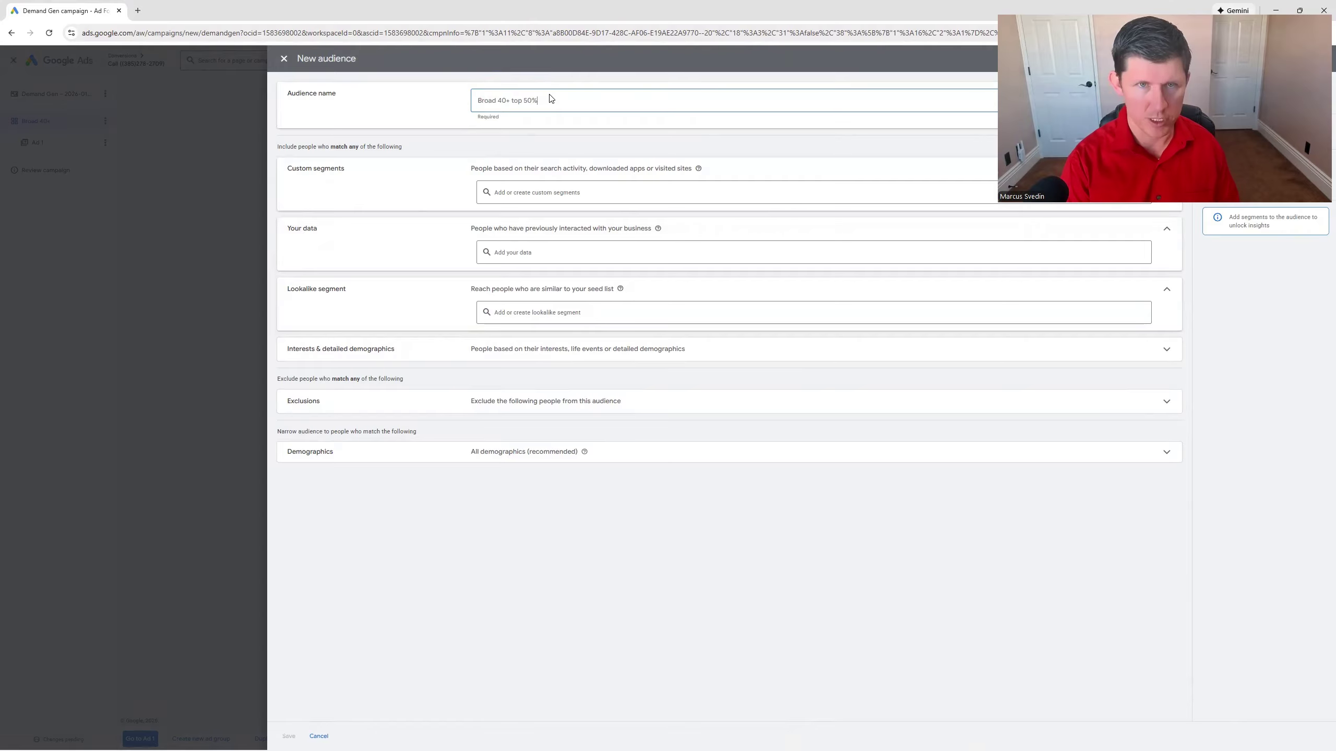
{"action": "type", "text": " Income"}
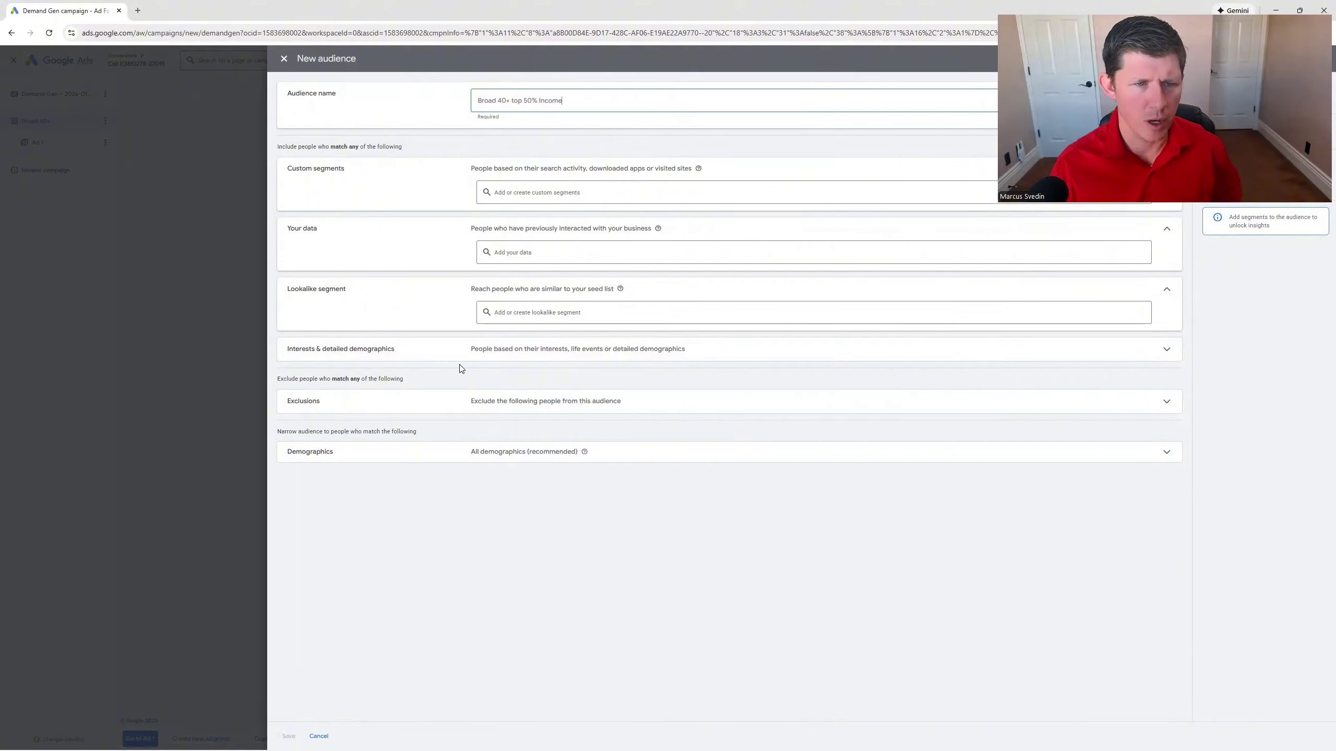
- Narrow the audience's demographics to ages 45 to 65+
{"action": "left_click", "coordinate": [1174, 352]}
{"action": "left_click", "coordinate": [1176, 352]}
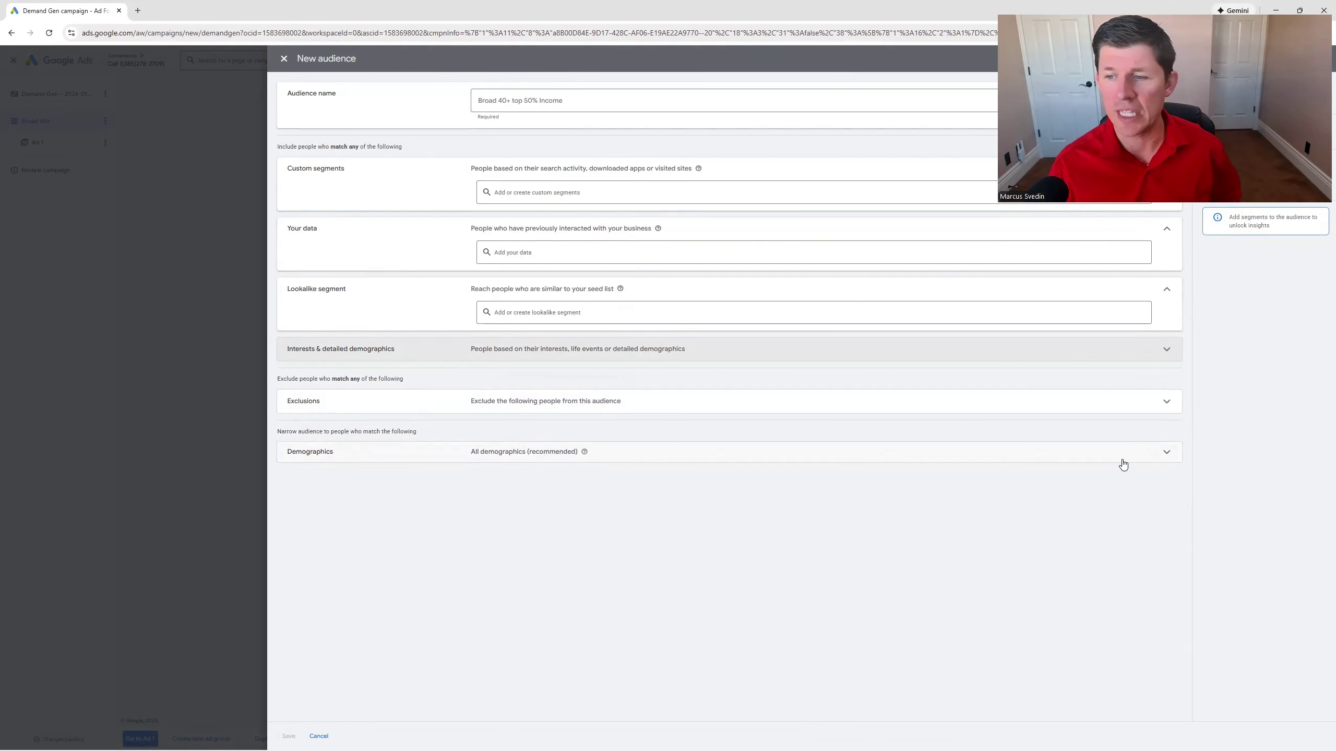
{"action": "left_click", "coordinate": [1167, 452]}
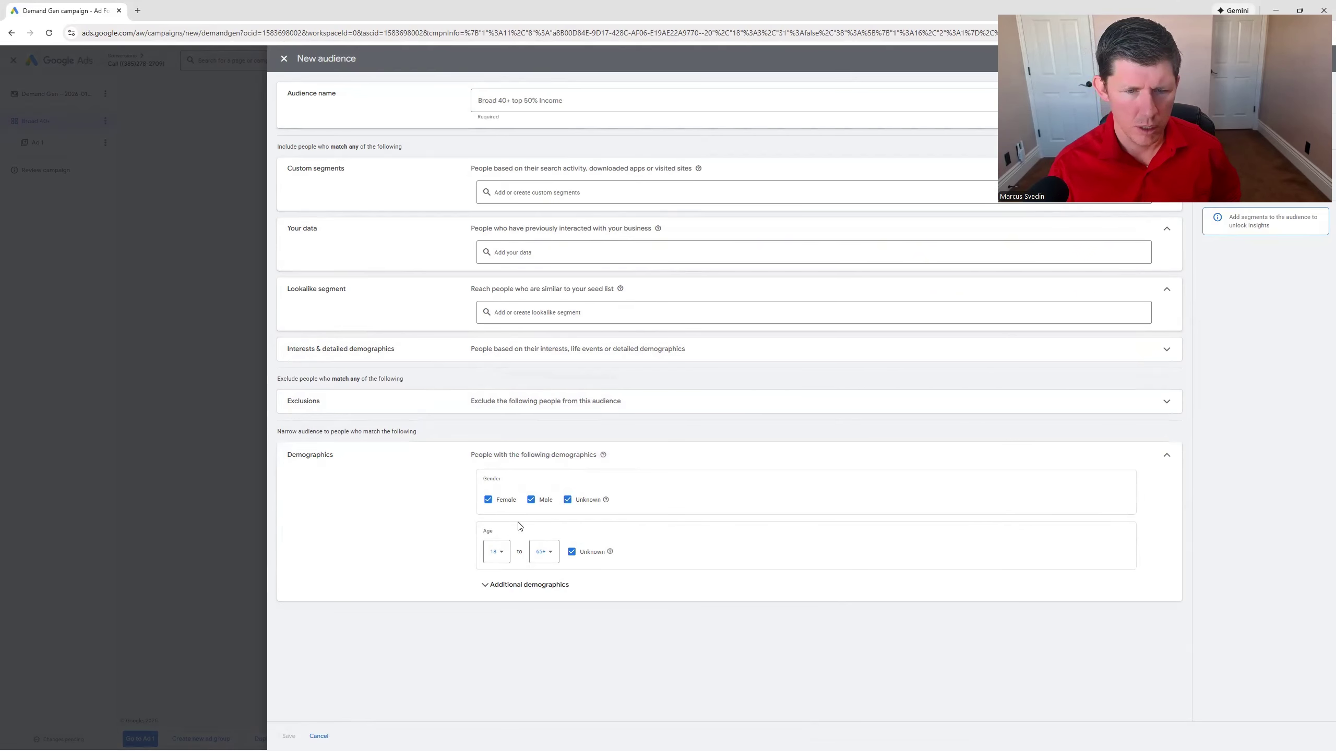
{"action": "left_click", "coordinate": [504, 554]}
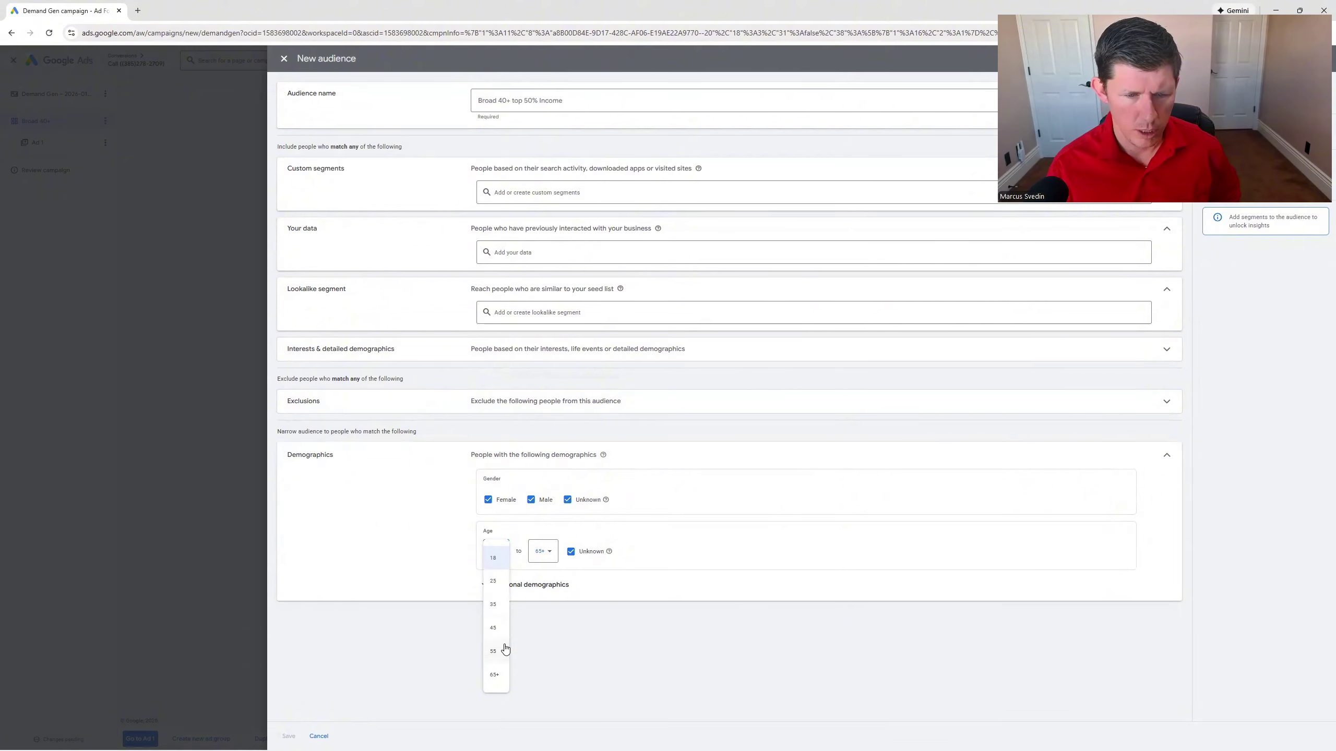
{"action": "left_click", "coordinate": [505, 628]}
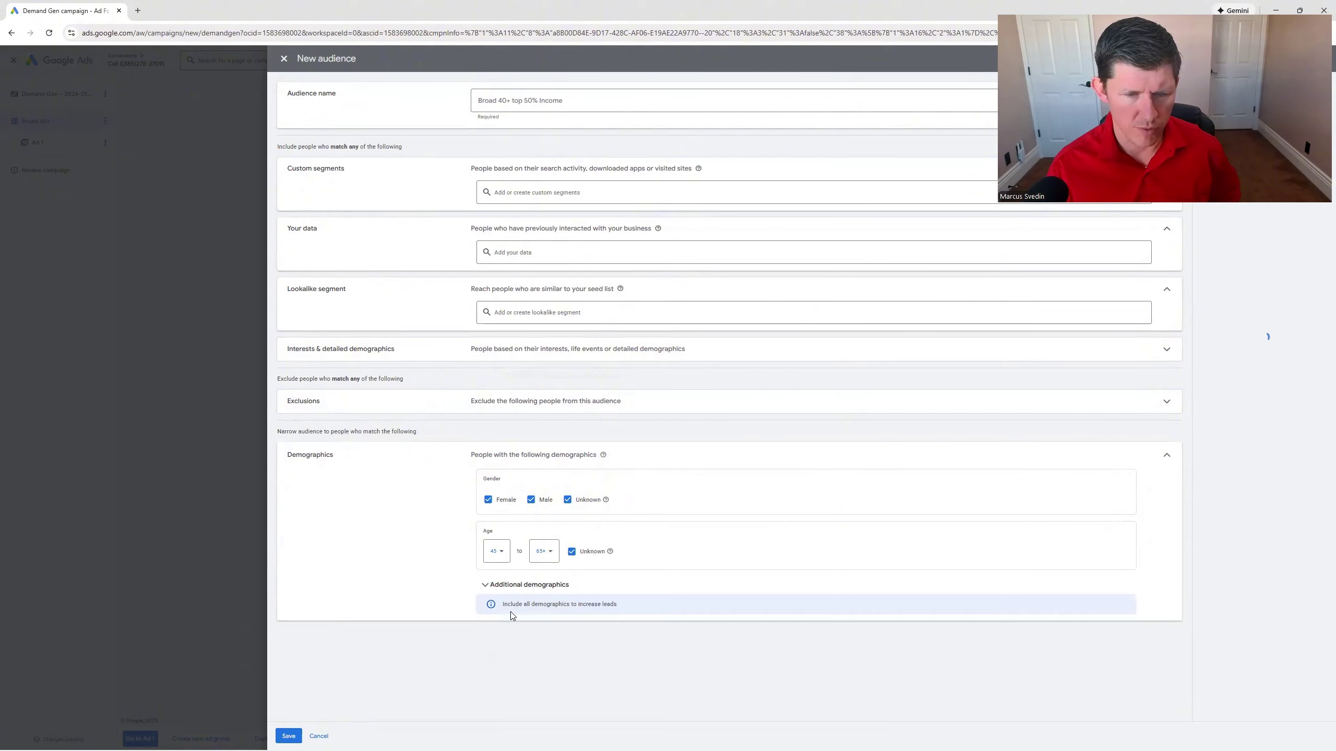
{"action": "left_click", "coordinate": [547, 554]}
{"action": "left_click", "coordinate": [547, 675]}
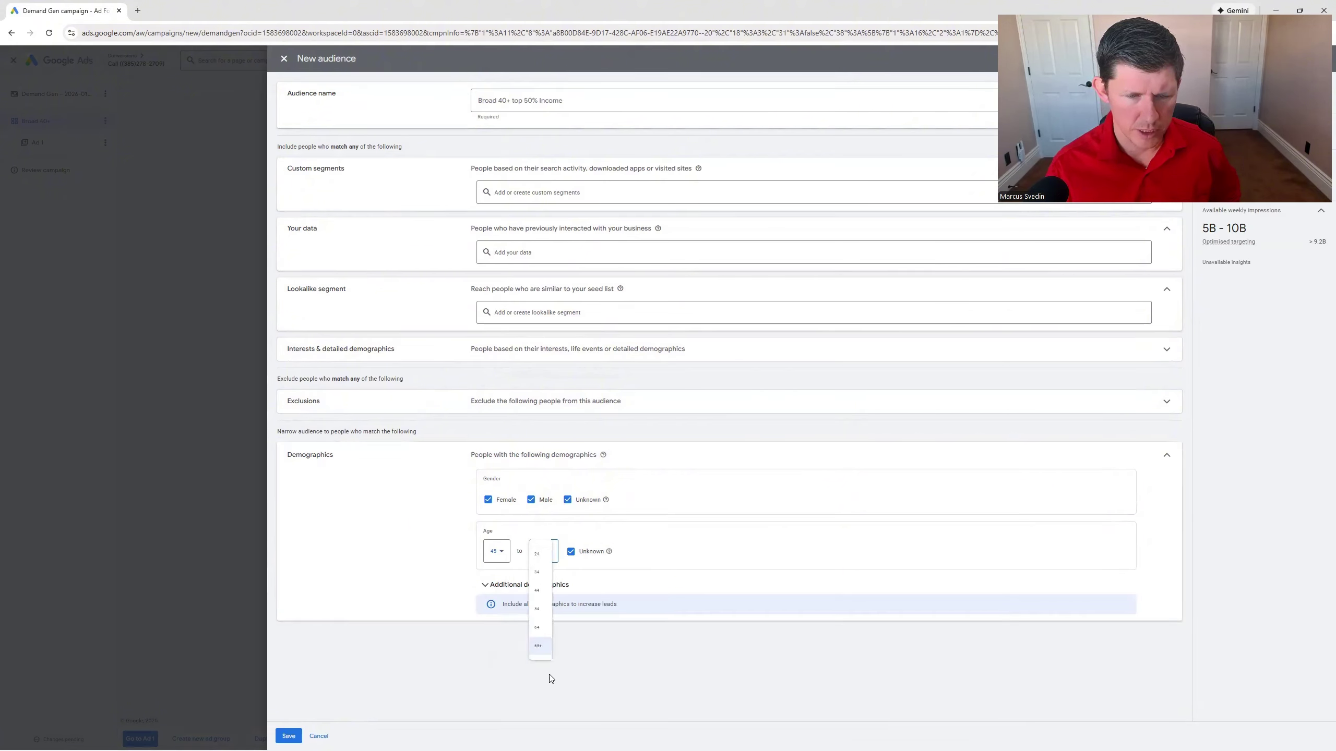
- Limit the audience's household income to the Top 10% to 50% range and save the audience
{"action": "left_click", "coordinate": [493, 584]}
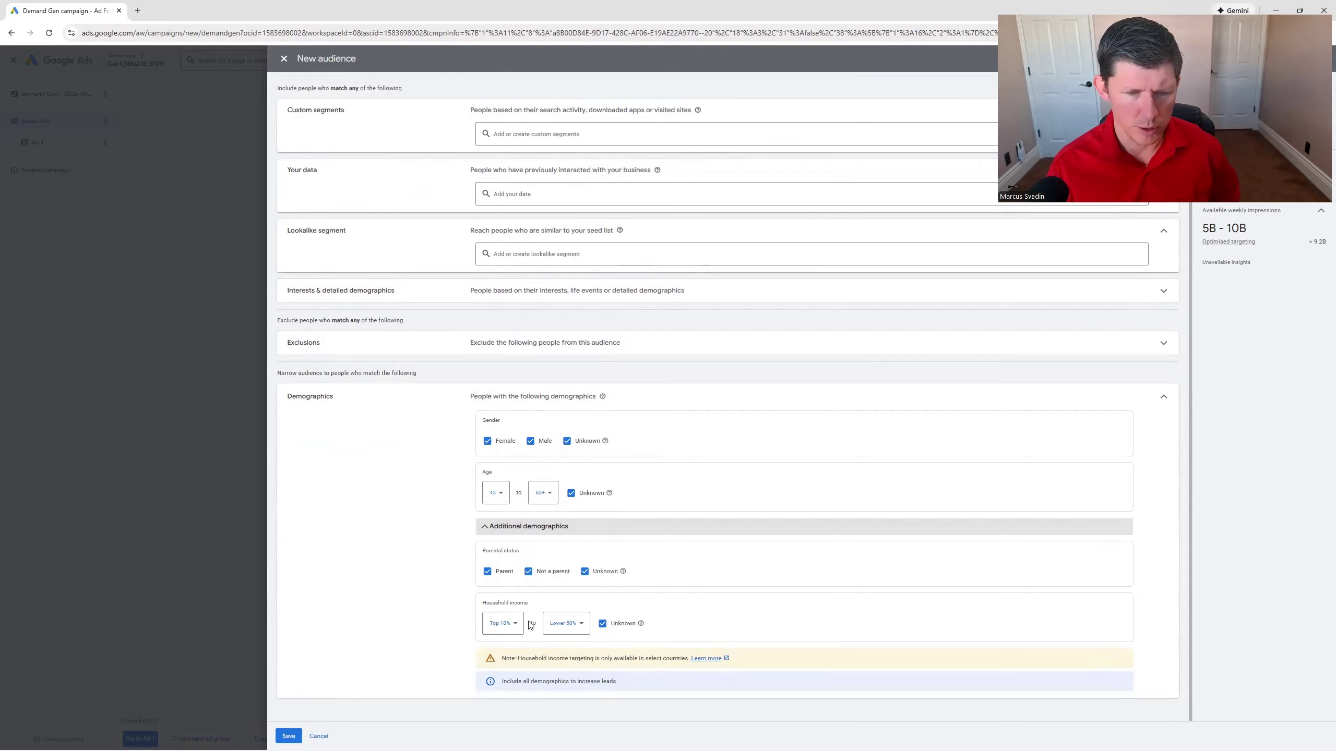
{"action": "left_click", "coordinate": [578, 626]}
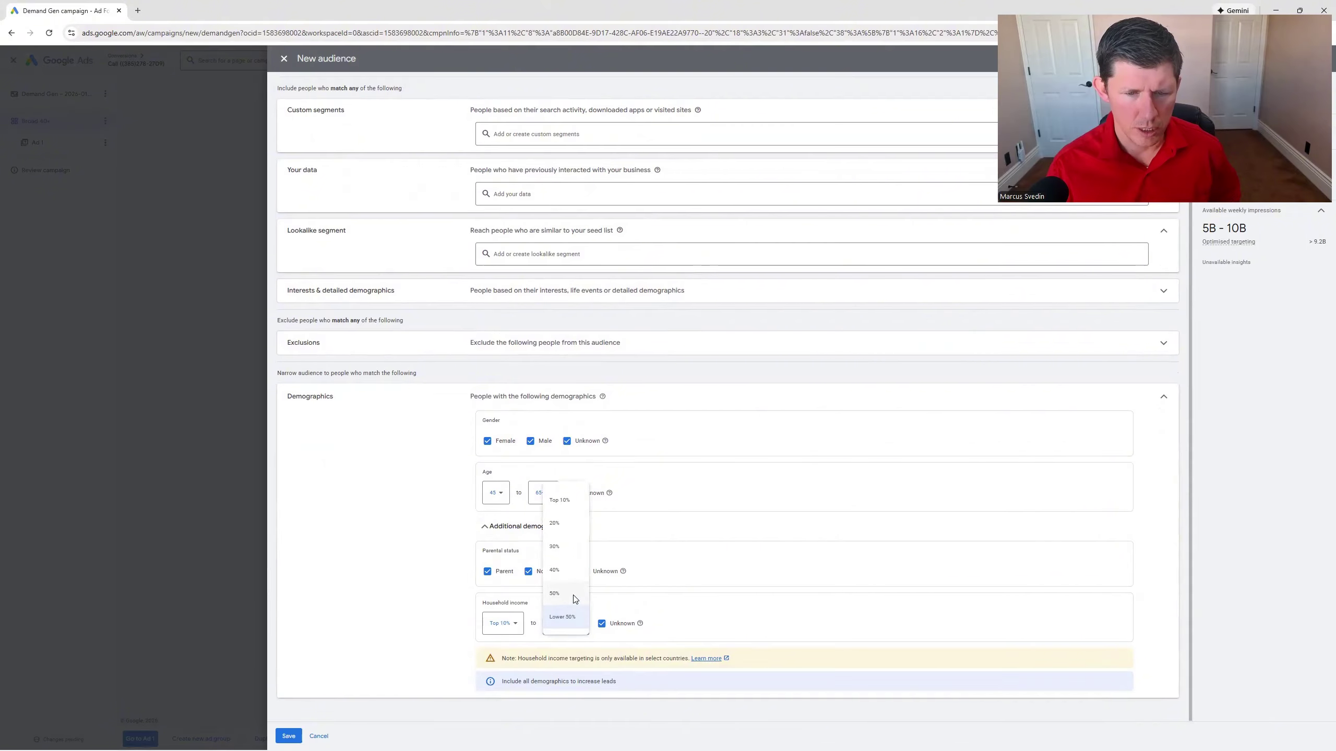
{"action": "left_click", "coordinate": [576, 600]}
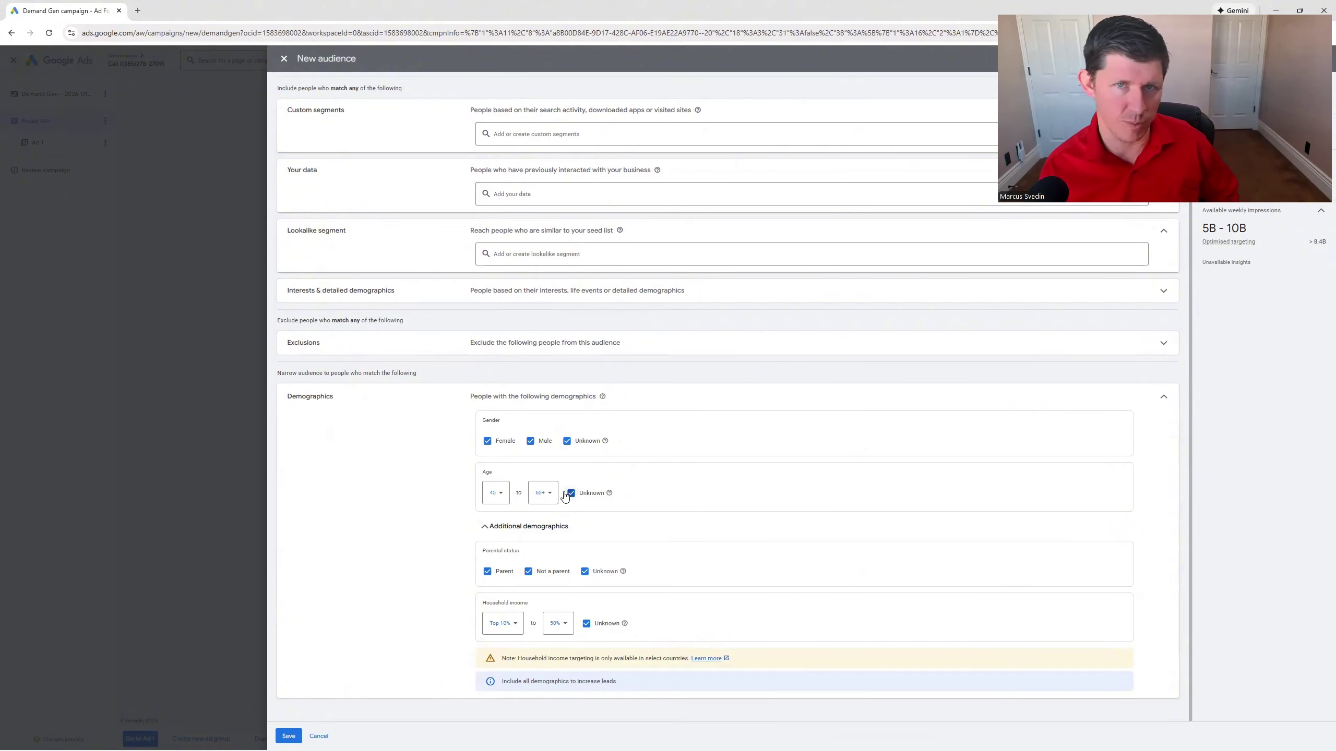
{"action": "left_click", "coordinate": [494, 493]}
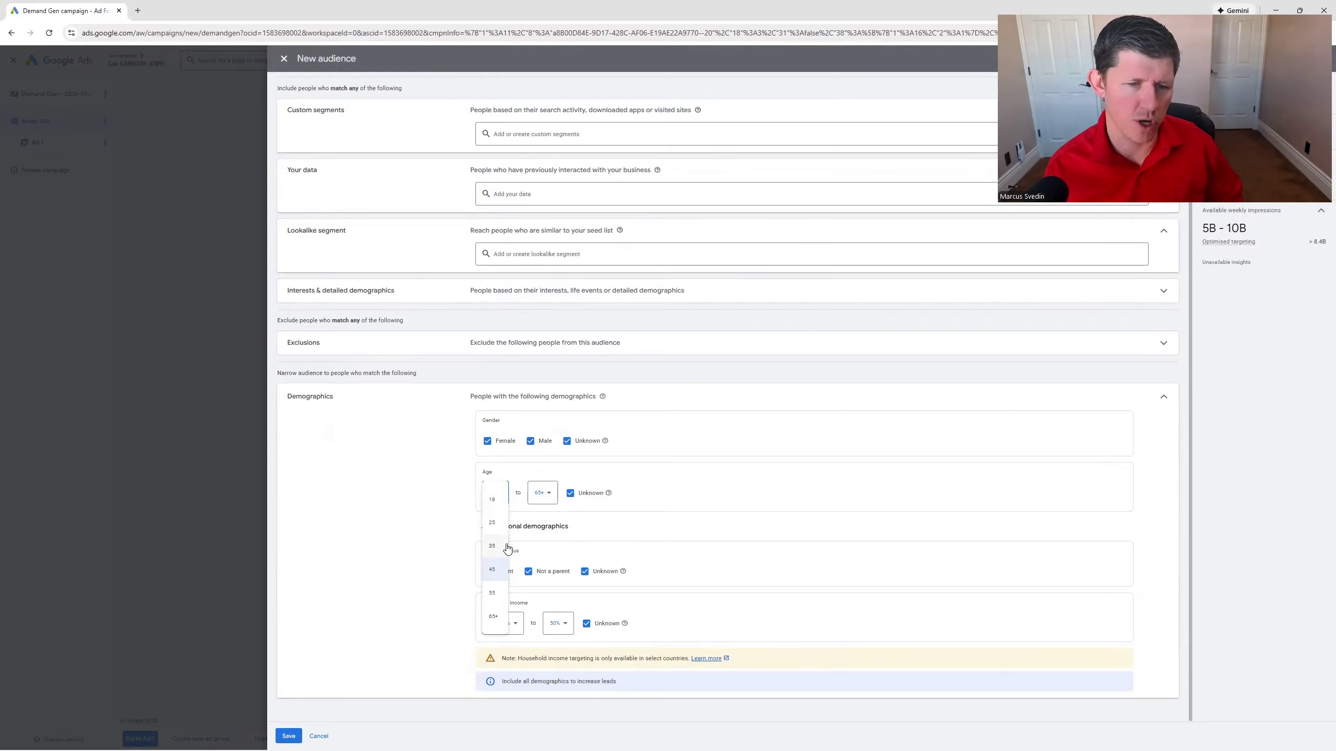
{"action": "left_click", "coordinate": [494, 579]}
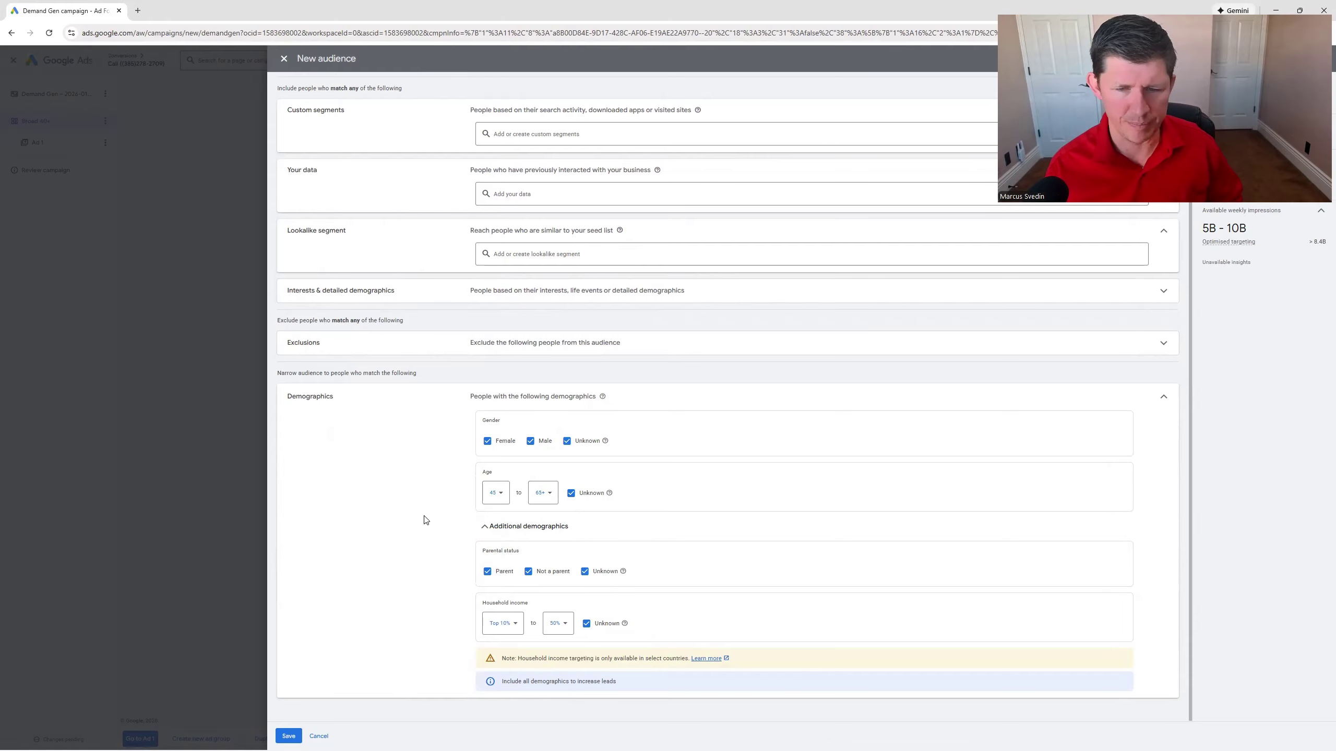
{"action": "left_click", "coordinate": [288, 736]}
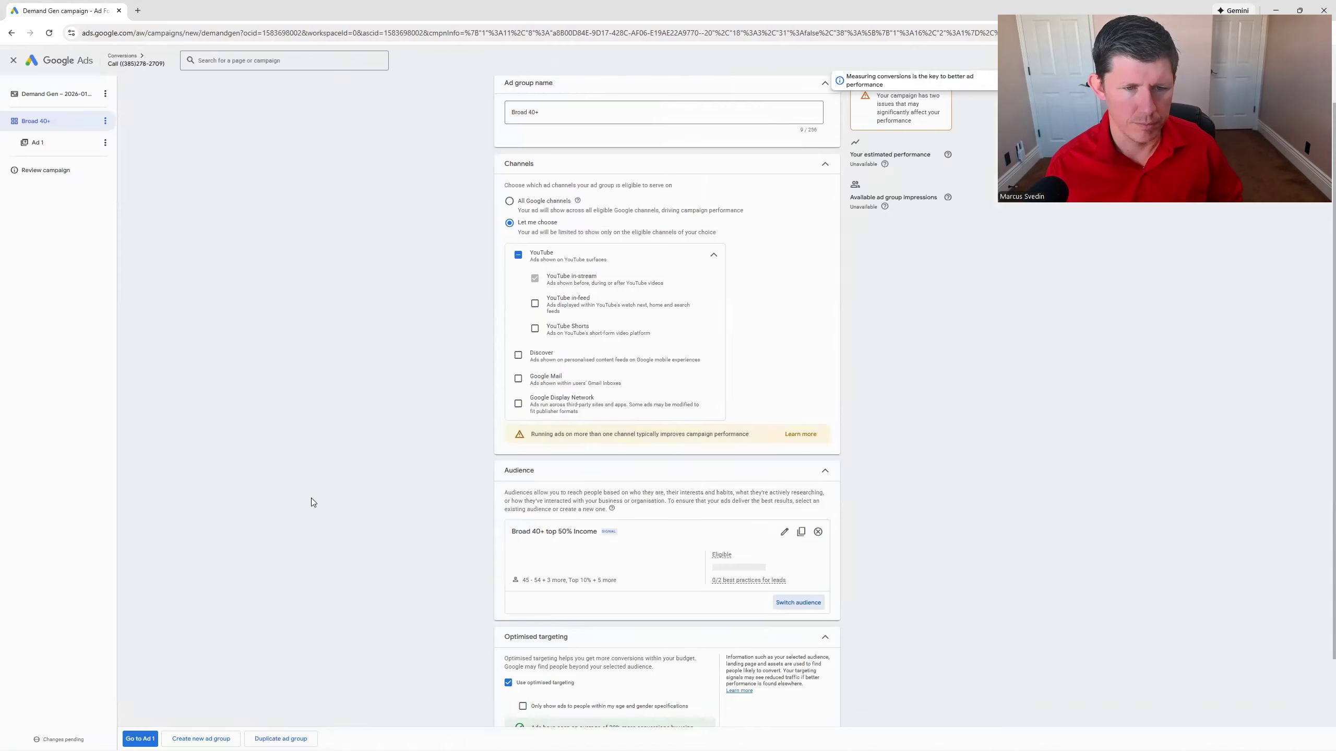
- Turn off optimised targeting for the ad group and proceed to its first ad
{"action": "scroll", "coordinate": [436, 424], "scroll_direction": "down", "scroll_amount": 2}
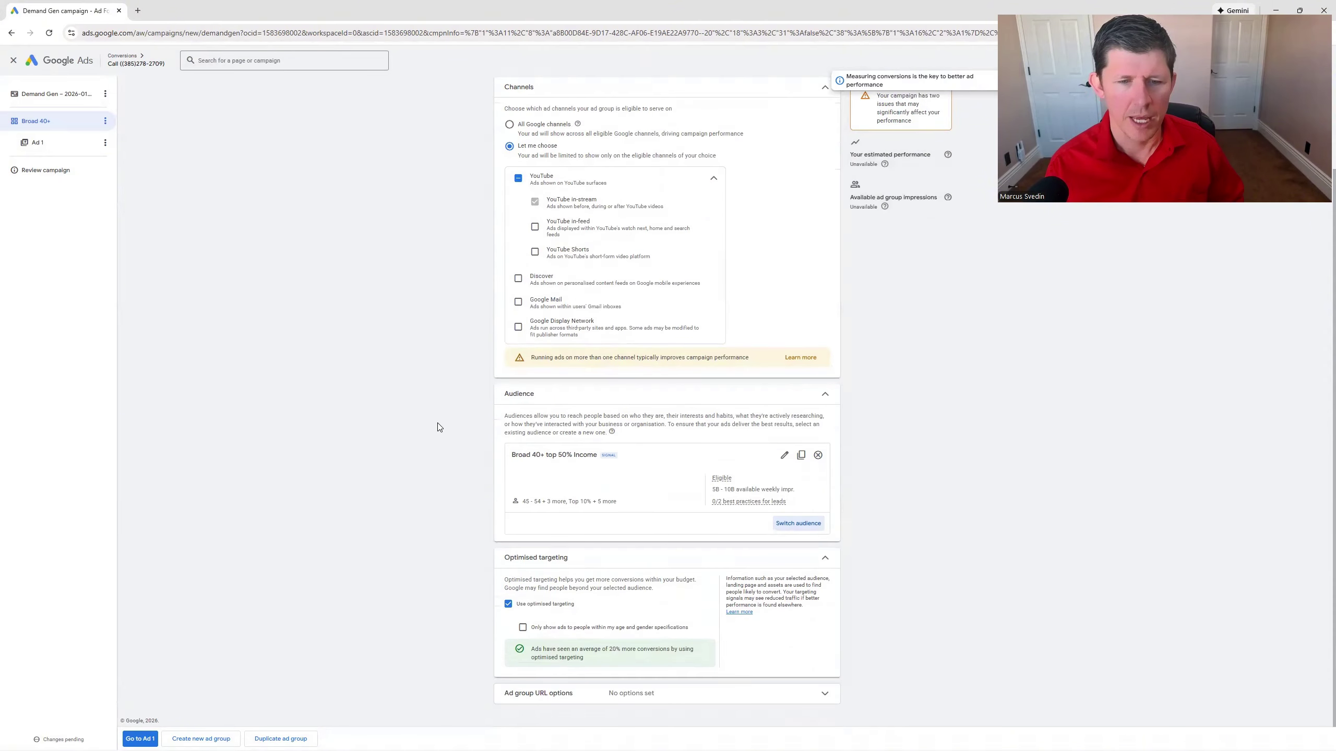
{"action": "left_click", "coordinate": [508, 605]}
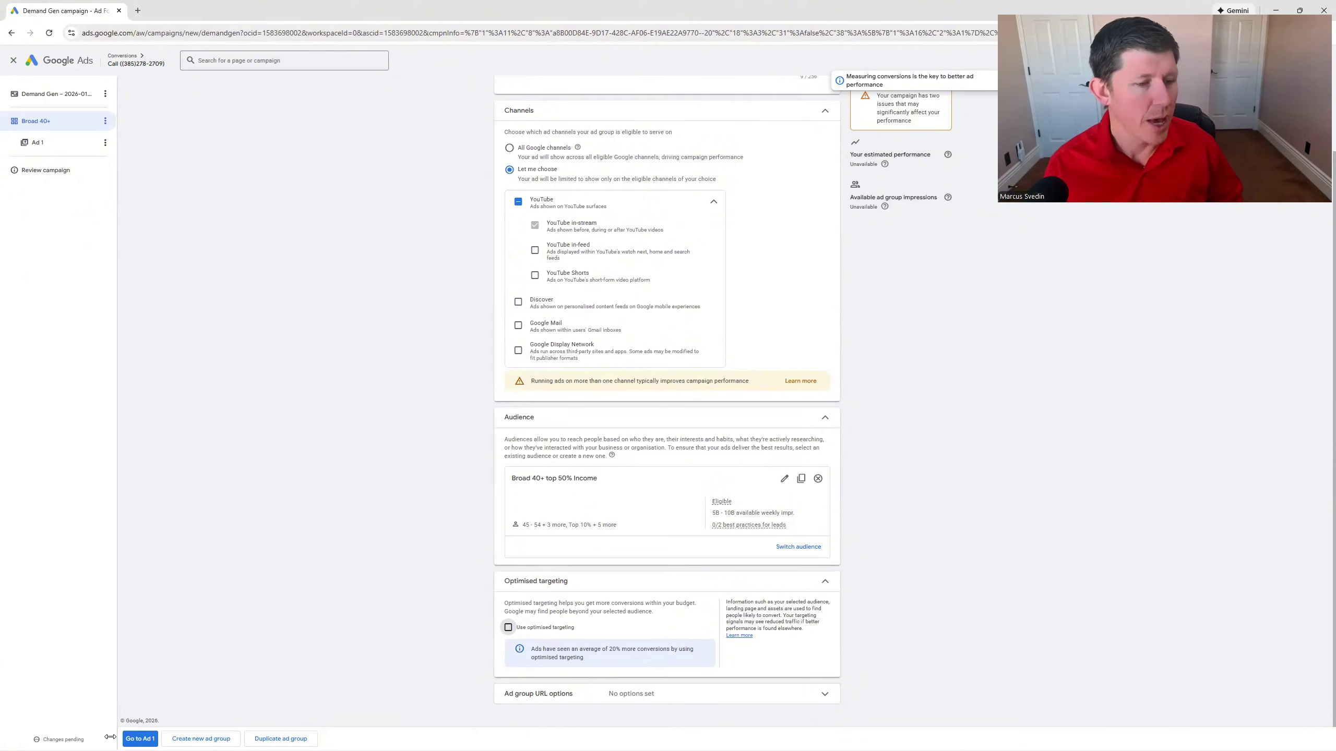
{"action": "left_click", "coordinate": [138, 738]}
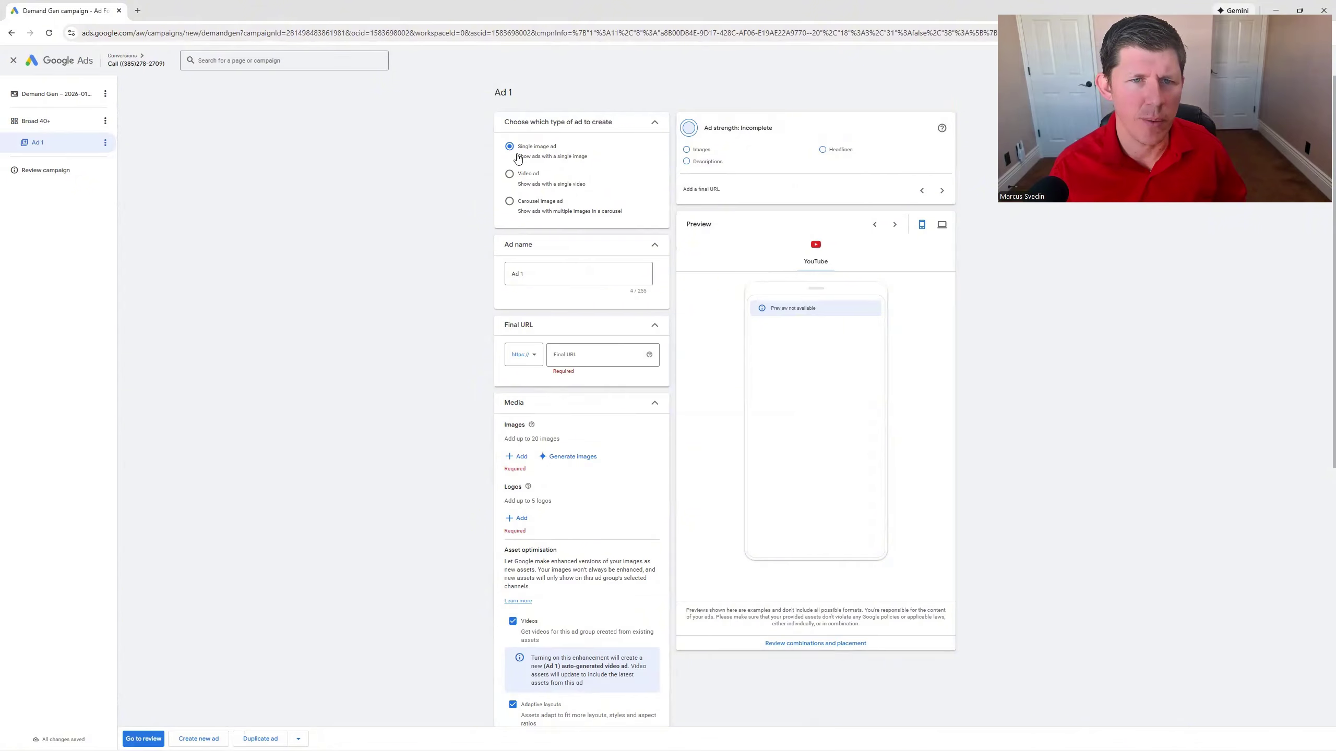
{"action": "left_click", "coordinate": [509, 177]}
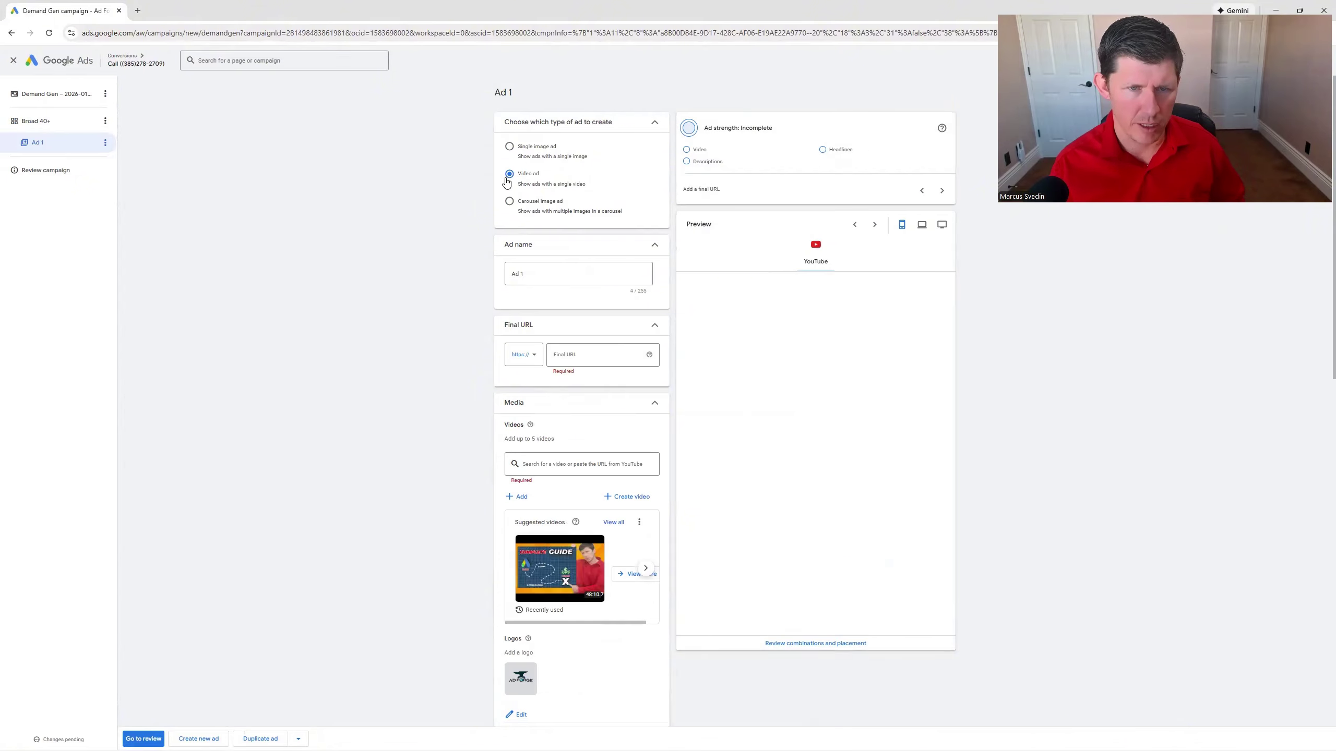
{"action": "left_click_drag", "start_coordinate": [561, 269], "coordinate": [484, 274]}
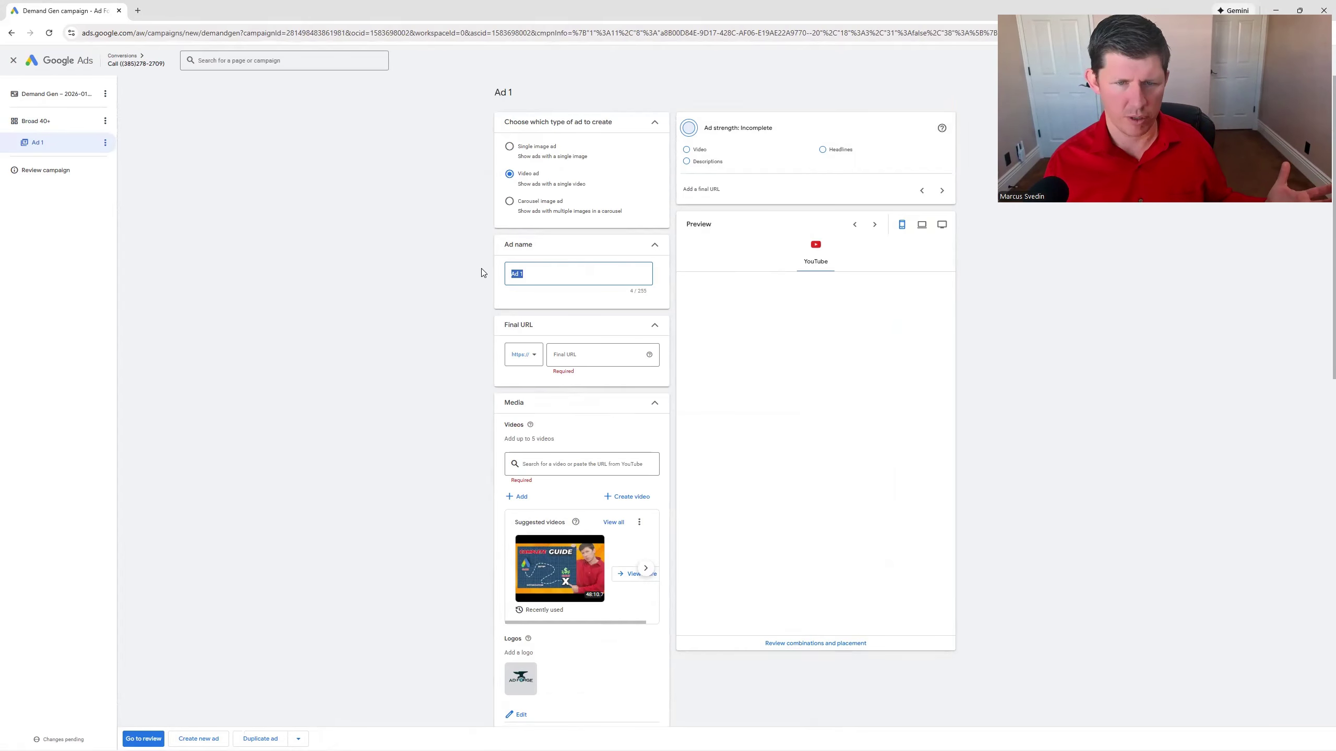
{"action": "left_click", "coordinate": [588, 356]}
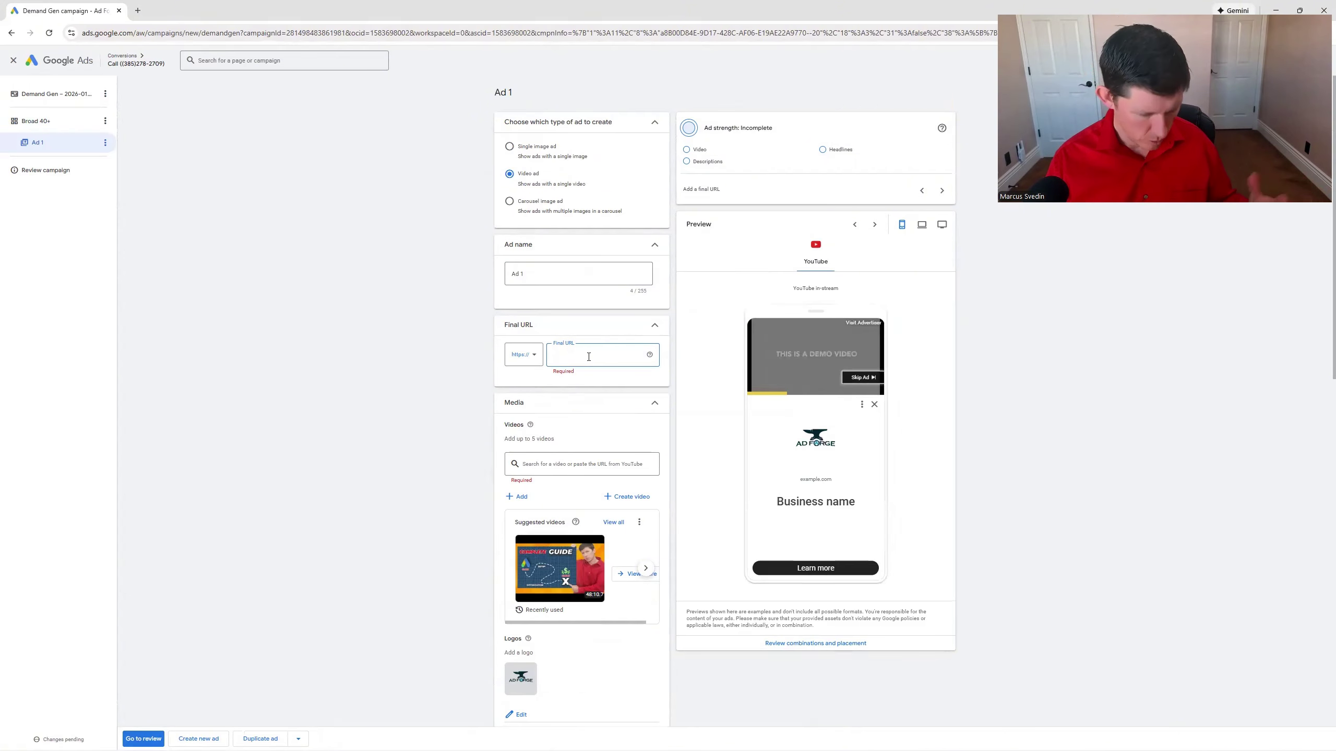
{"action": "type", "text": "www"}
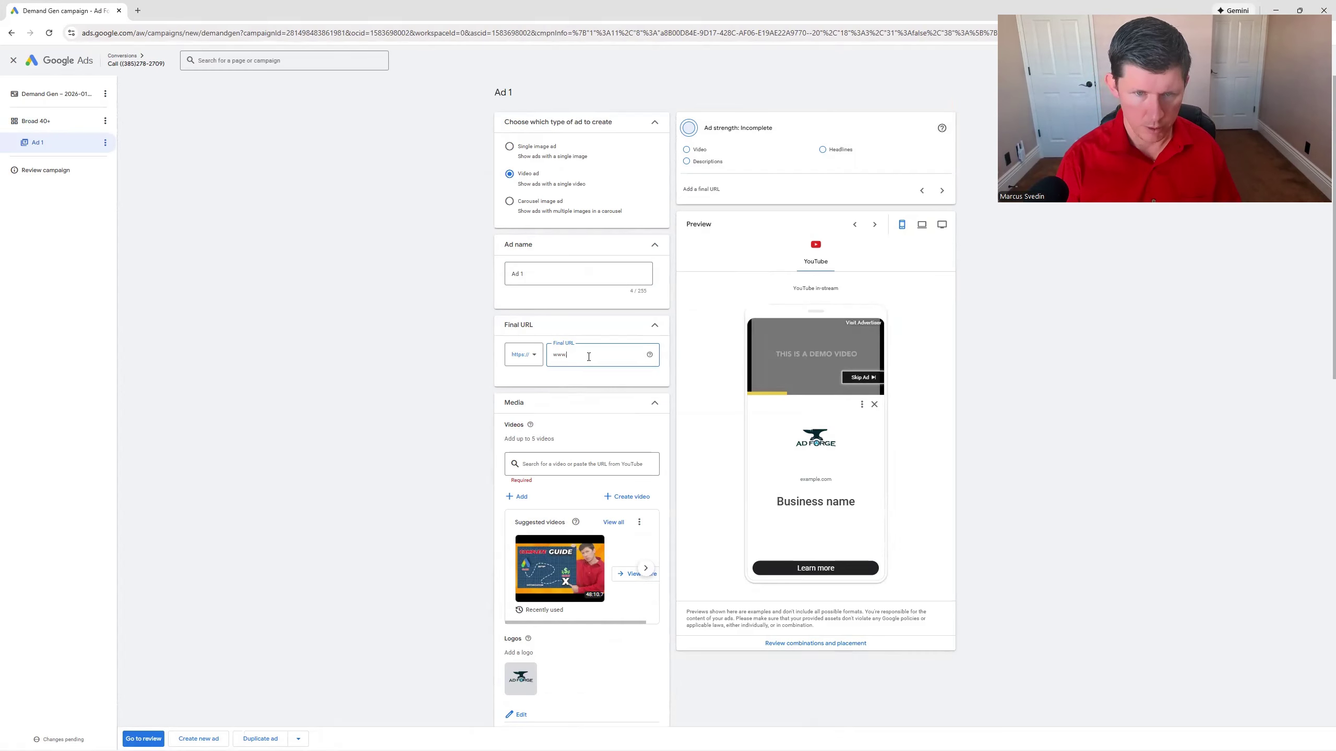
{"action": "type", "text": ".adforge.agency"}
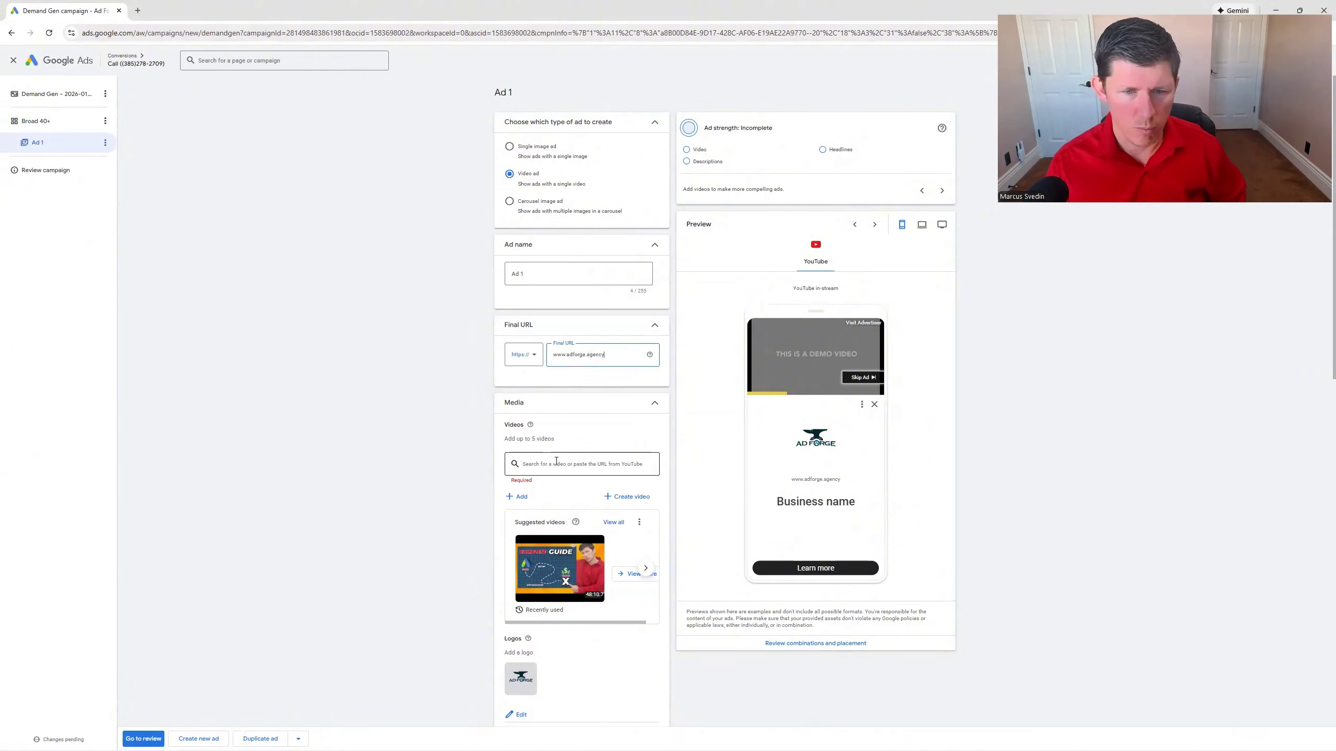
- Add the first asset library video, "How I Scaled Google ...", to the ad
{"action": "left_click", "coordinate": [556, 463]}
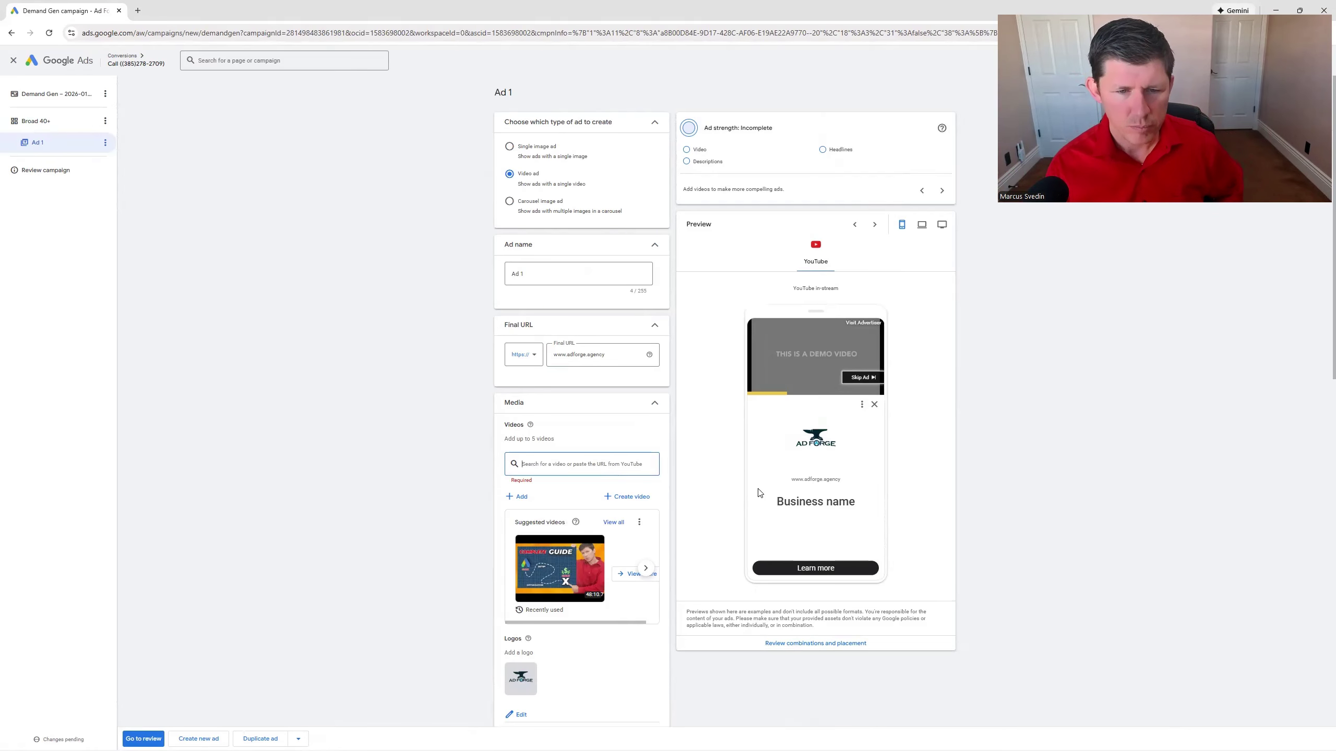
{"action": "left_click", "coordinate": [514, 498]}
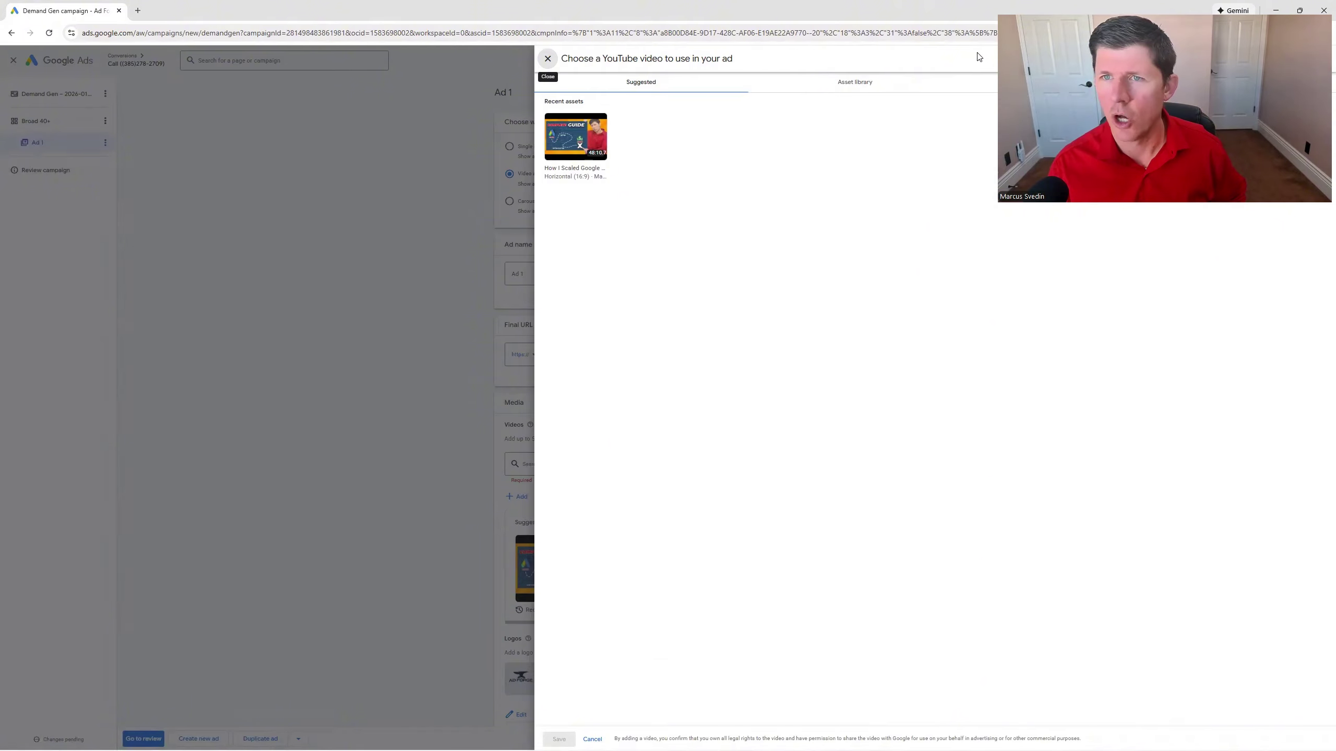
{"action": "left_click", "coordinate": [858, 87]}
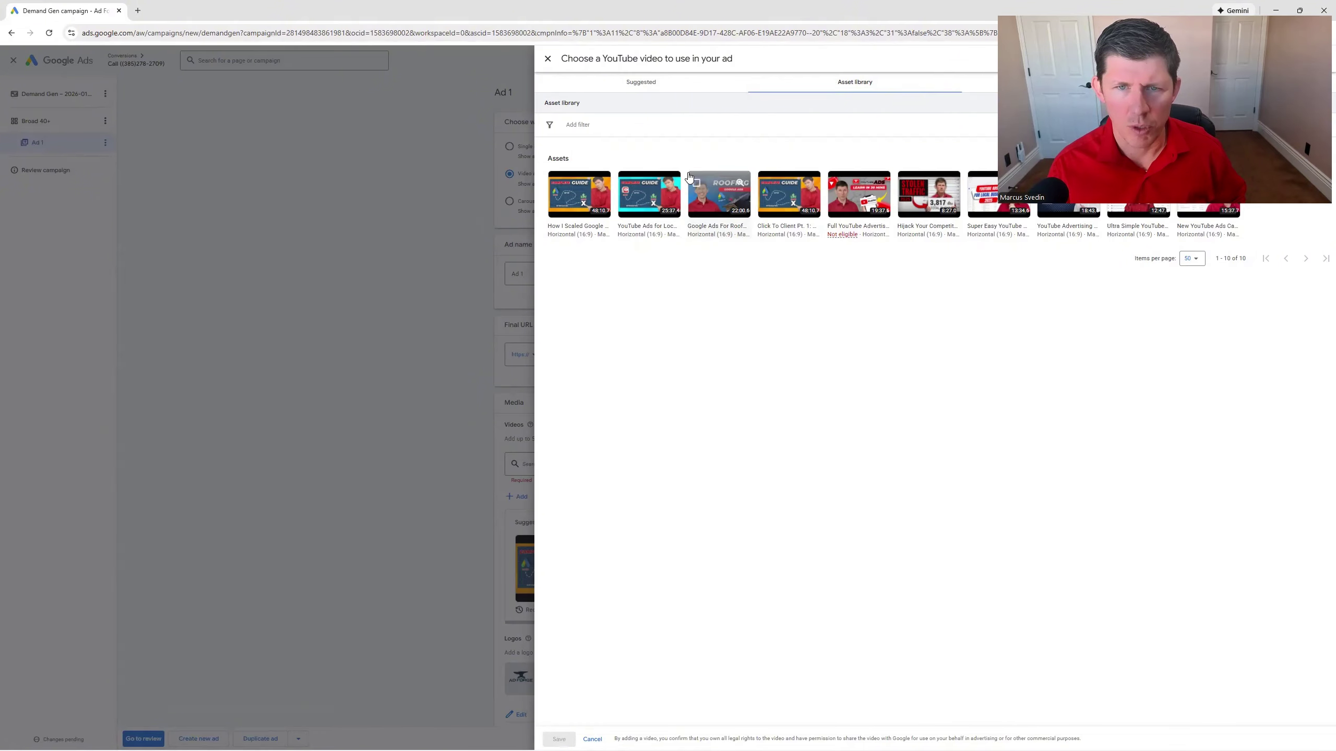
{"action": "left_click", "coordinate": [576, 203]}
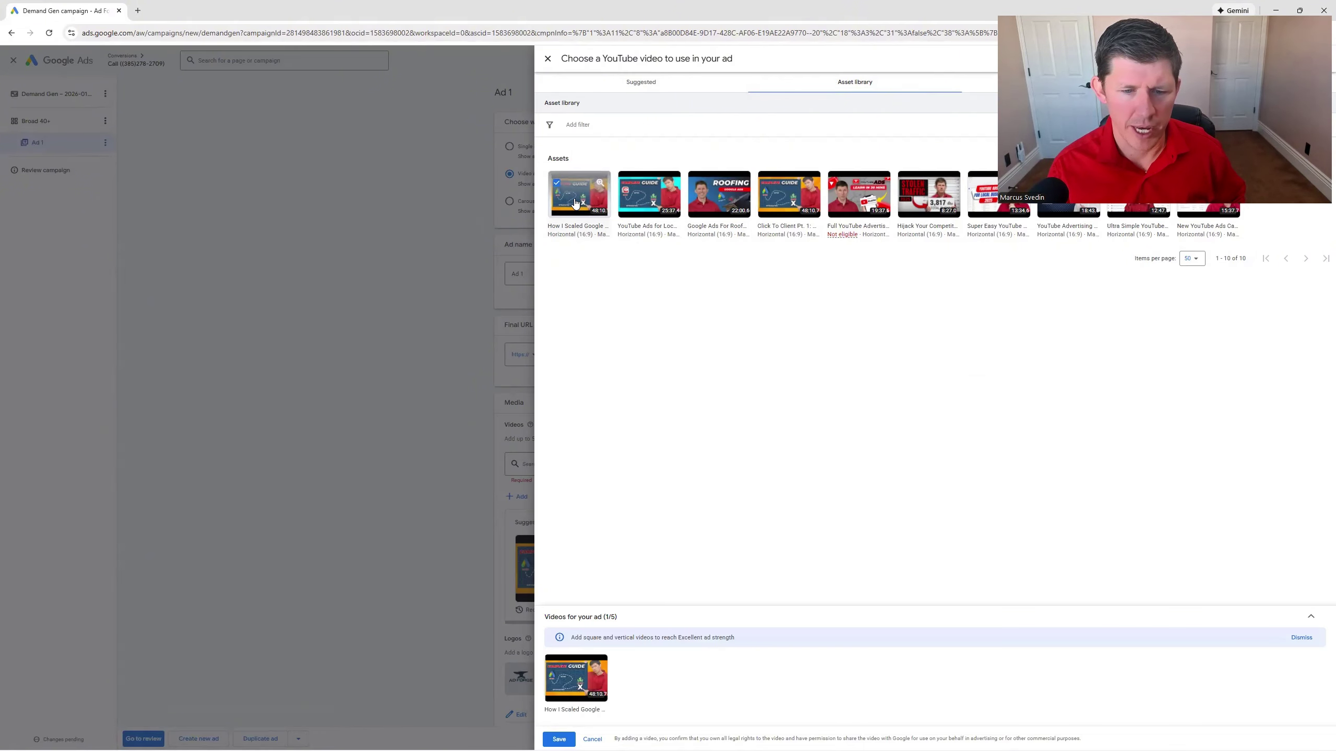
{"action": "left_click", "coordinate": [559, 740]}
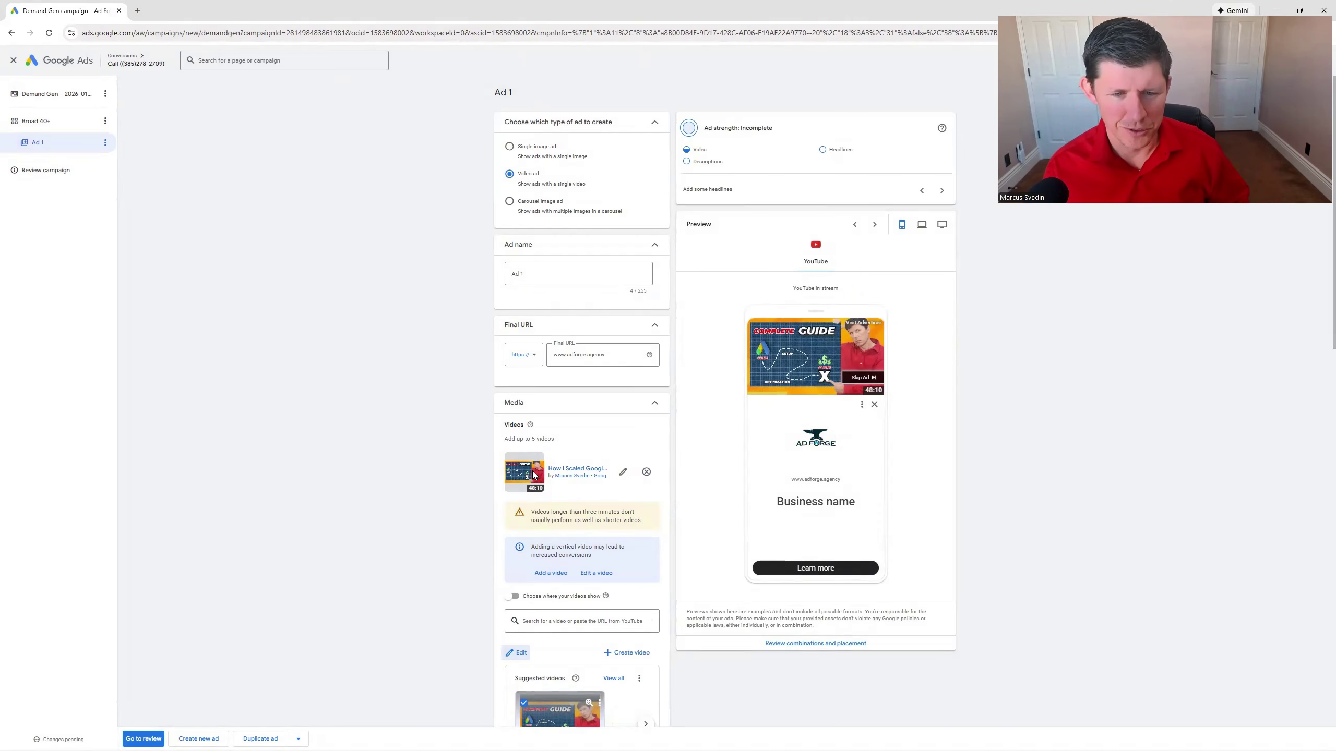
- Disable the shorter videos and landing page screenshot asset optimisations, leaving only resized videos enabled
{"action": "scroll", "coordinate": [532, 482], "scroll_direction": "down", "scroll_amount": 1}
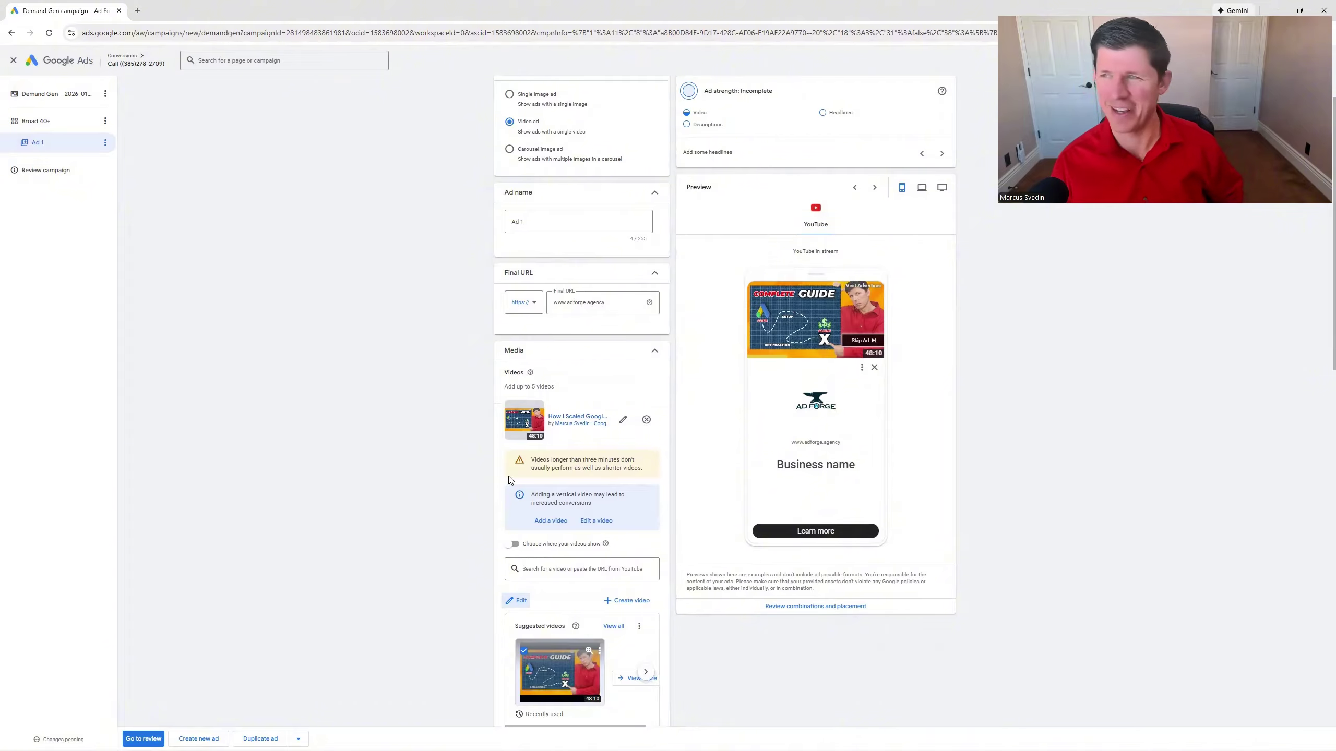
{"action": "scroll", "coordinate": [495, 480], "scroll_direction": "down", "scroll_amount": 2}
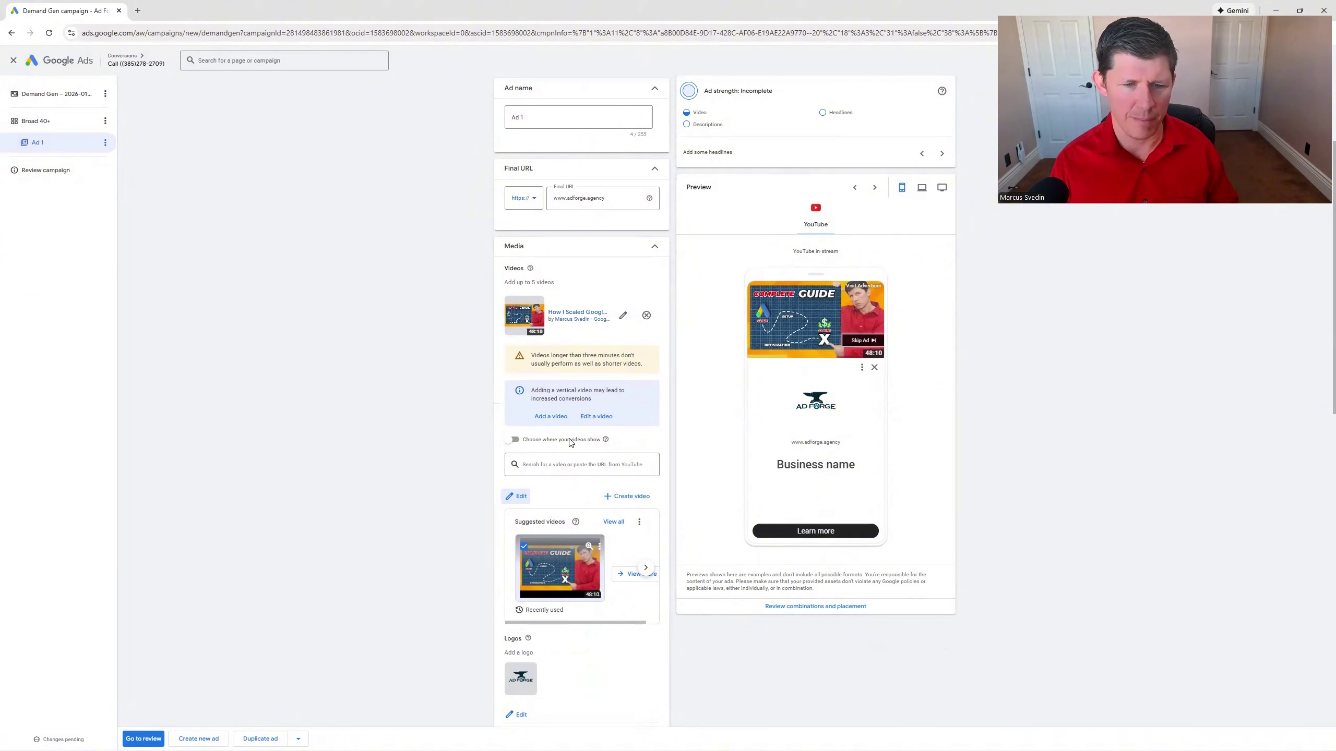
{"action": "scroll", "coordinate": [571, 442], "scroll_direction": "down", "scroll_amount": 5}
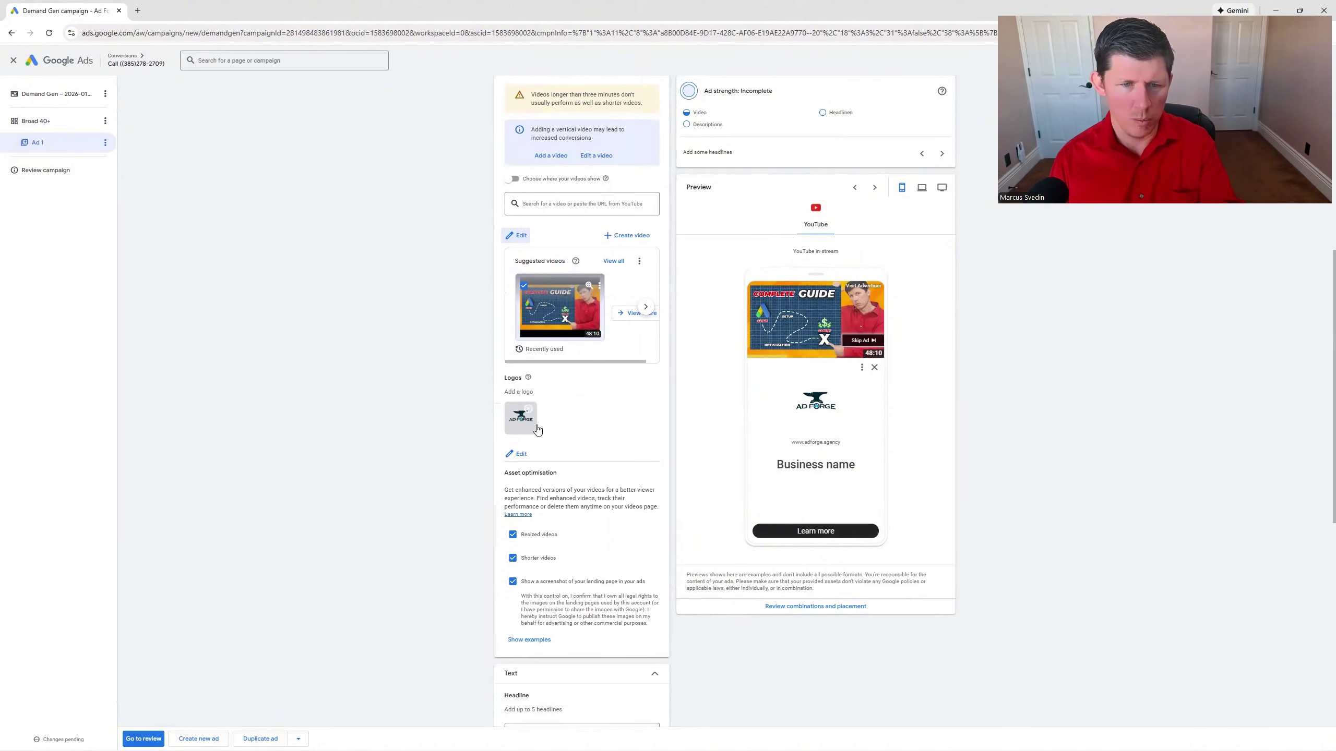
{"action": "scroll", "coordinate": [537, 430], "scroll_direction": "down", "scroll_amount": 2}
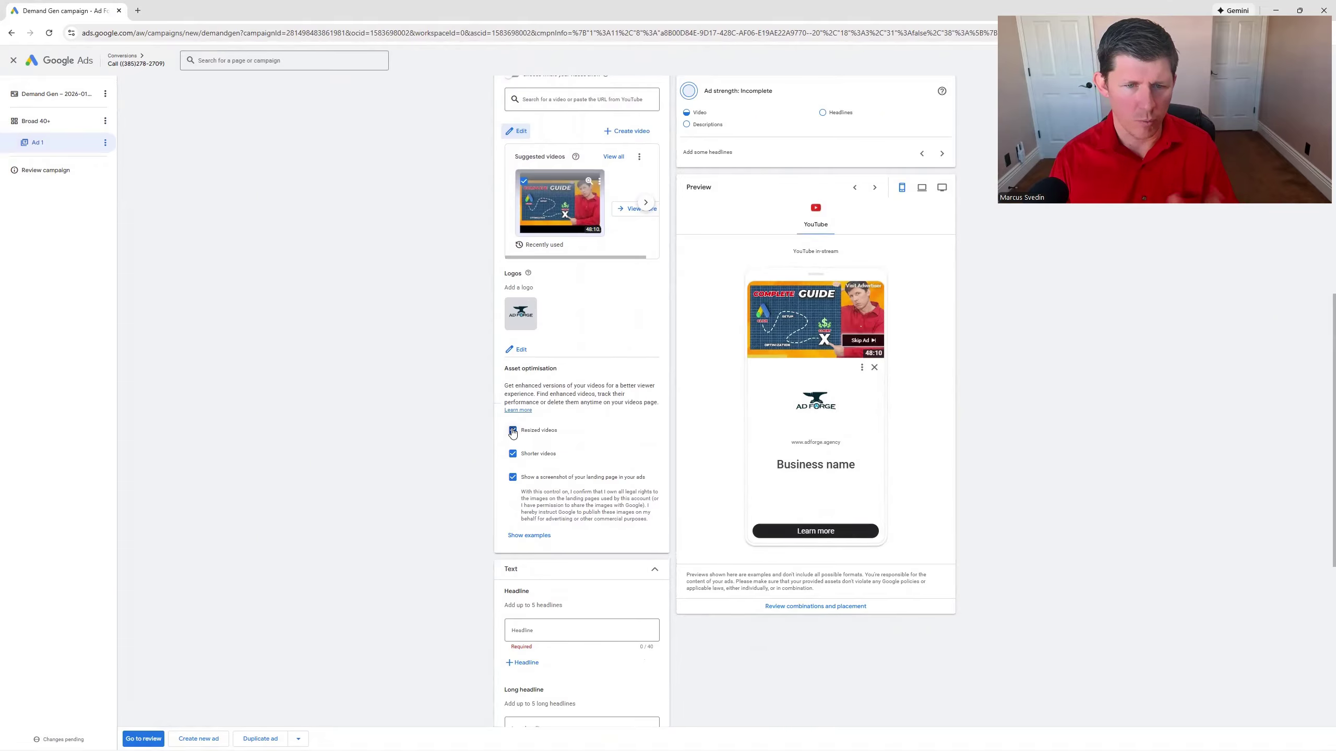
{"action": "left_click", "coordinate": [511, 455]}
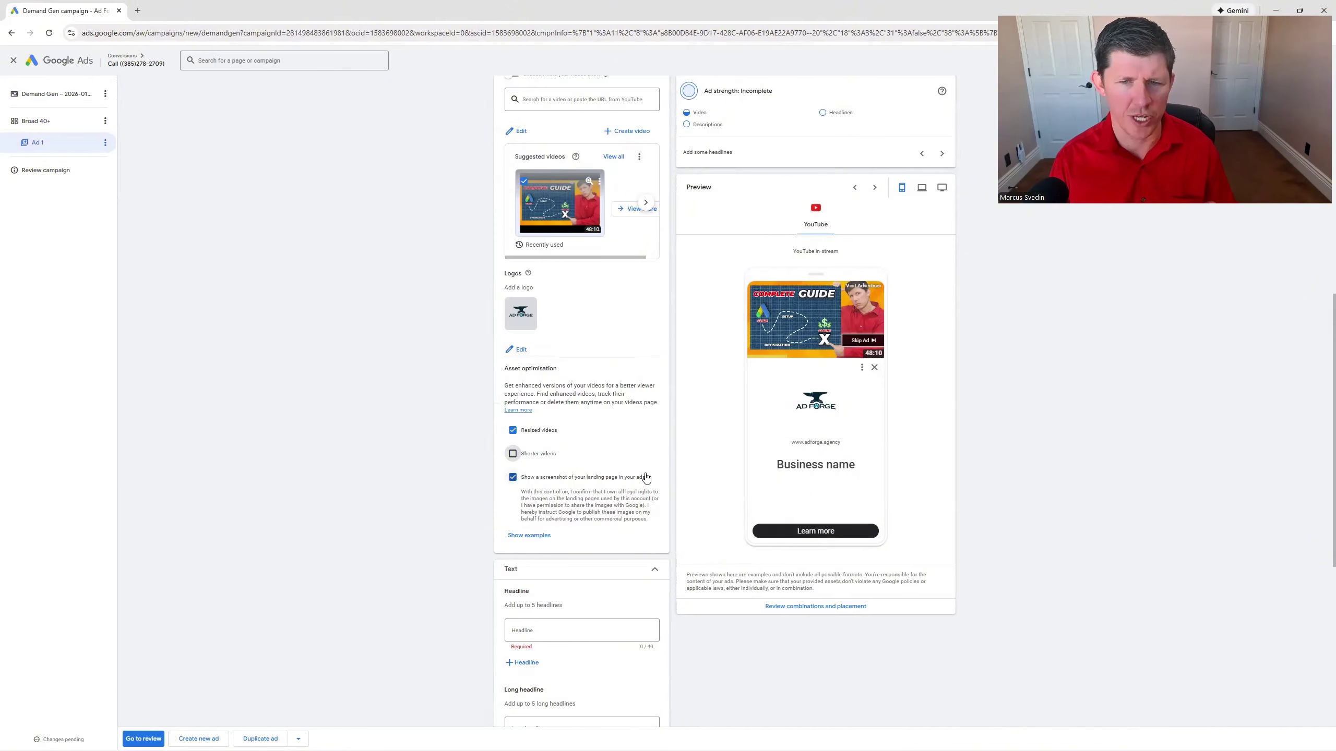
{"action": "left_click", "coordinate": [513, 477]}
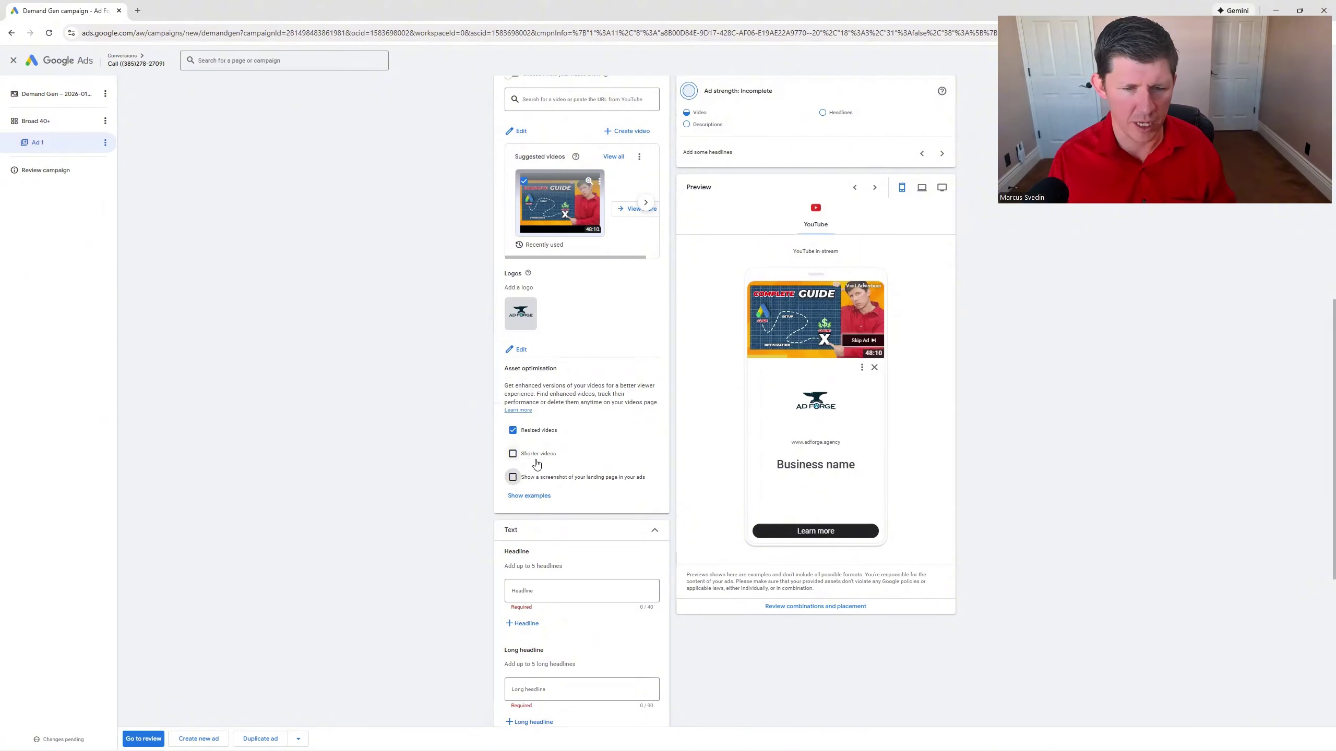
- Check the ad's headlines, descriptions, call to action and business name, and proceed to the campaign review
{"action": "scroll", "coordinate": [442, 463], "scroll_direction": "down", "scroll_amount": 4}
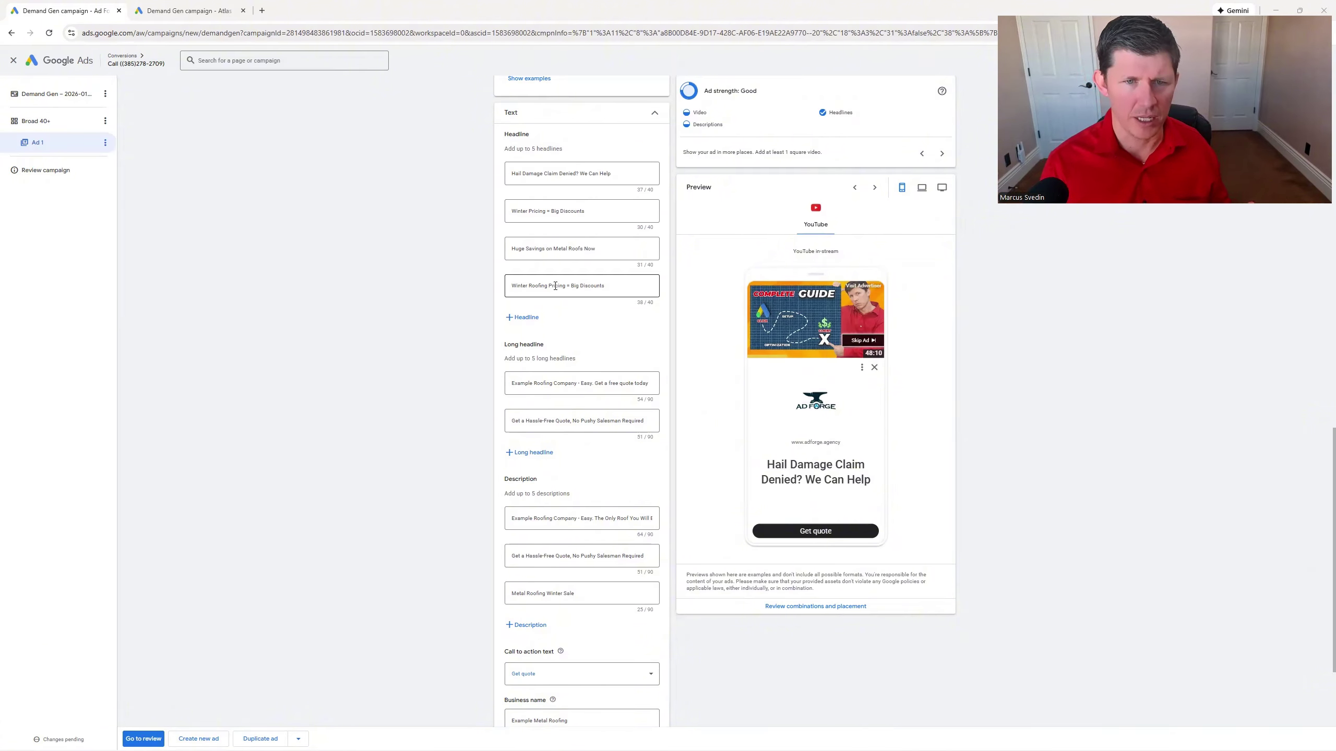
{"action": "scroll", "coordinate": [555, 286], "scroll_direction": "down", "scroll_amount": 1}
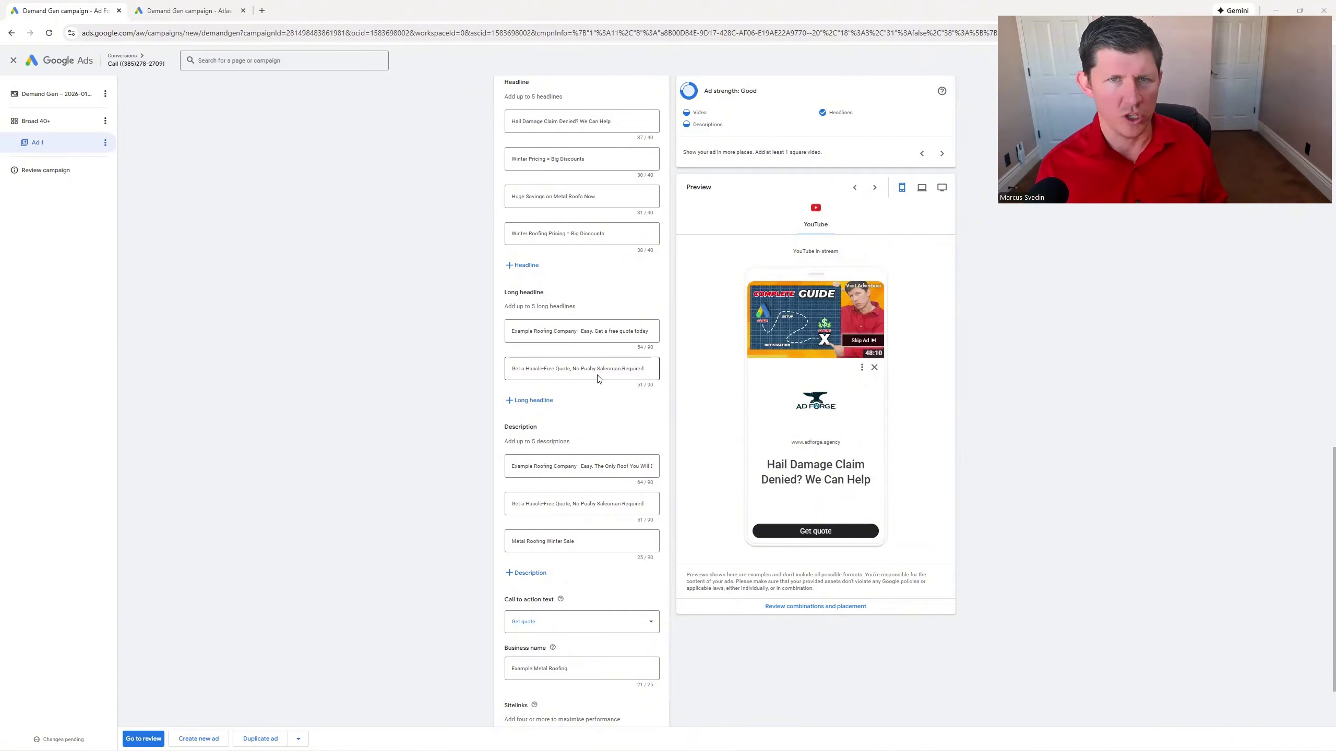
{"action": "scroll", "coordinate": [598, 379], "scroll_direction": "down", "scroll_amount": 2}
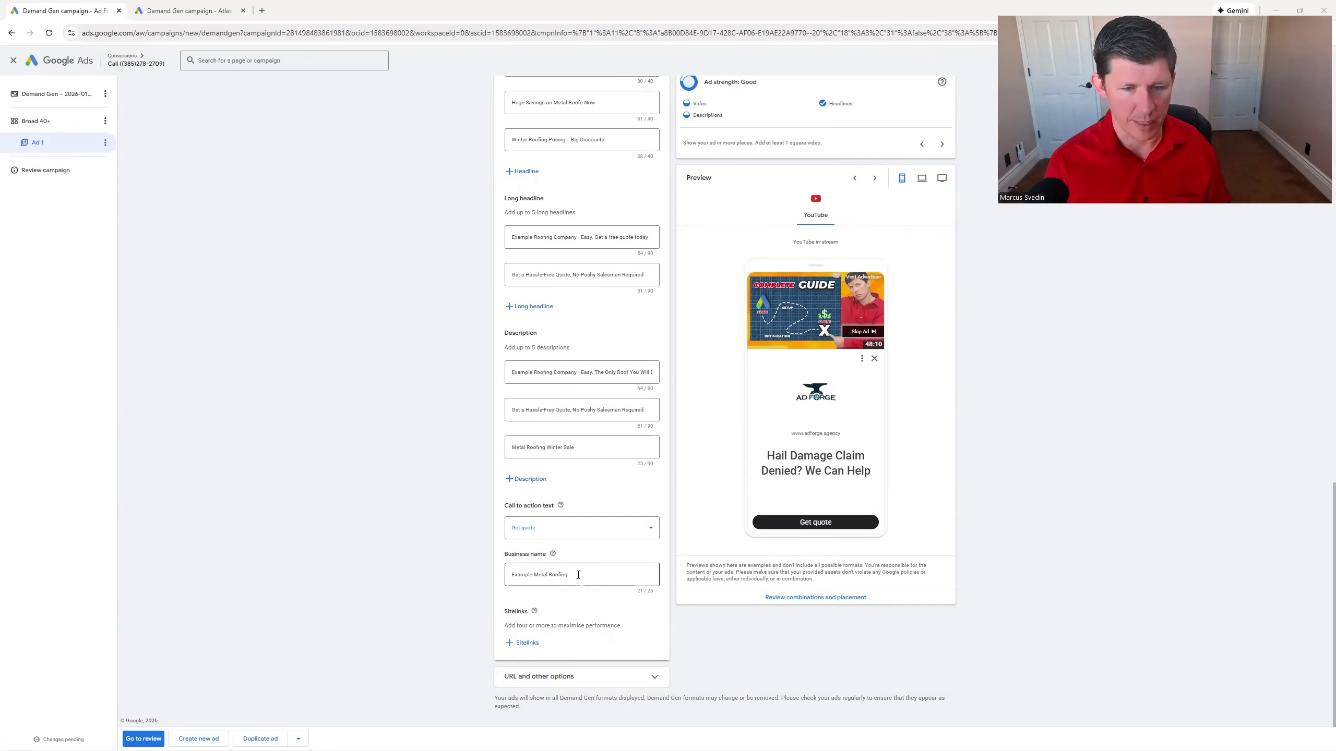
{"action": "left_click_drag", "start_coordinate": [579, 575], "coordinate": [471, 569]}
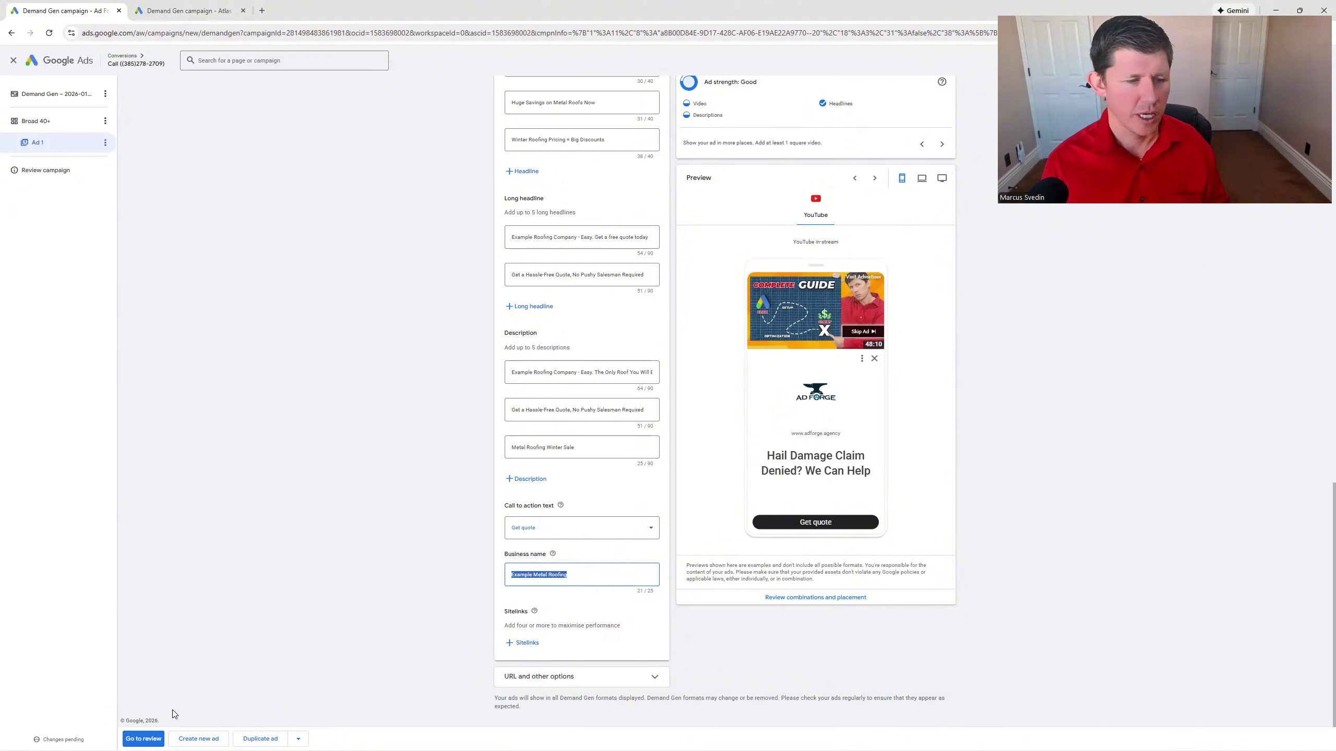
{"action": "left_click", "coordinate": [144, 739]}
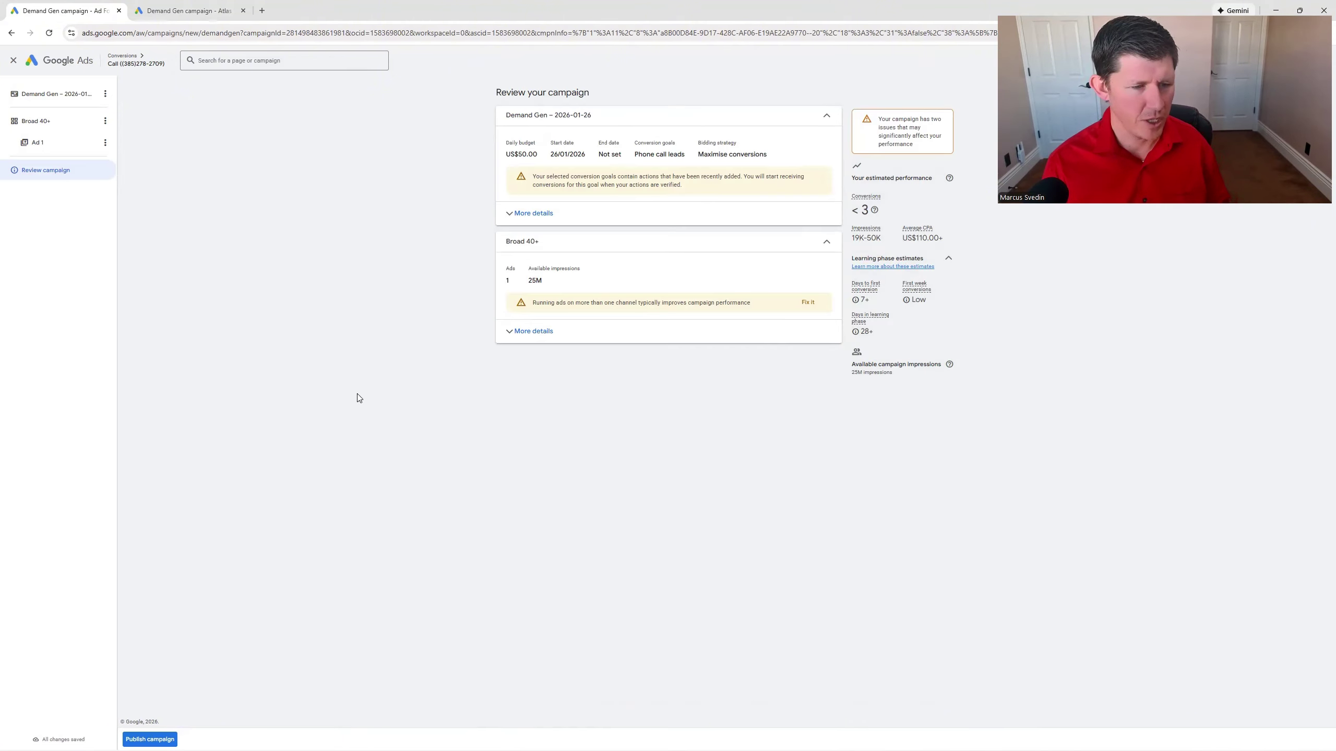
- Publish the Demand Gen campaign and open the account's campaigns list
{"action": "left_click", "coordinate": [166, 739]}
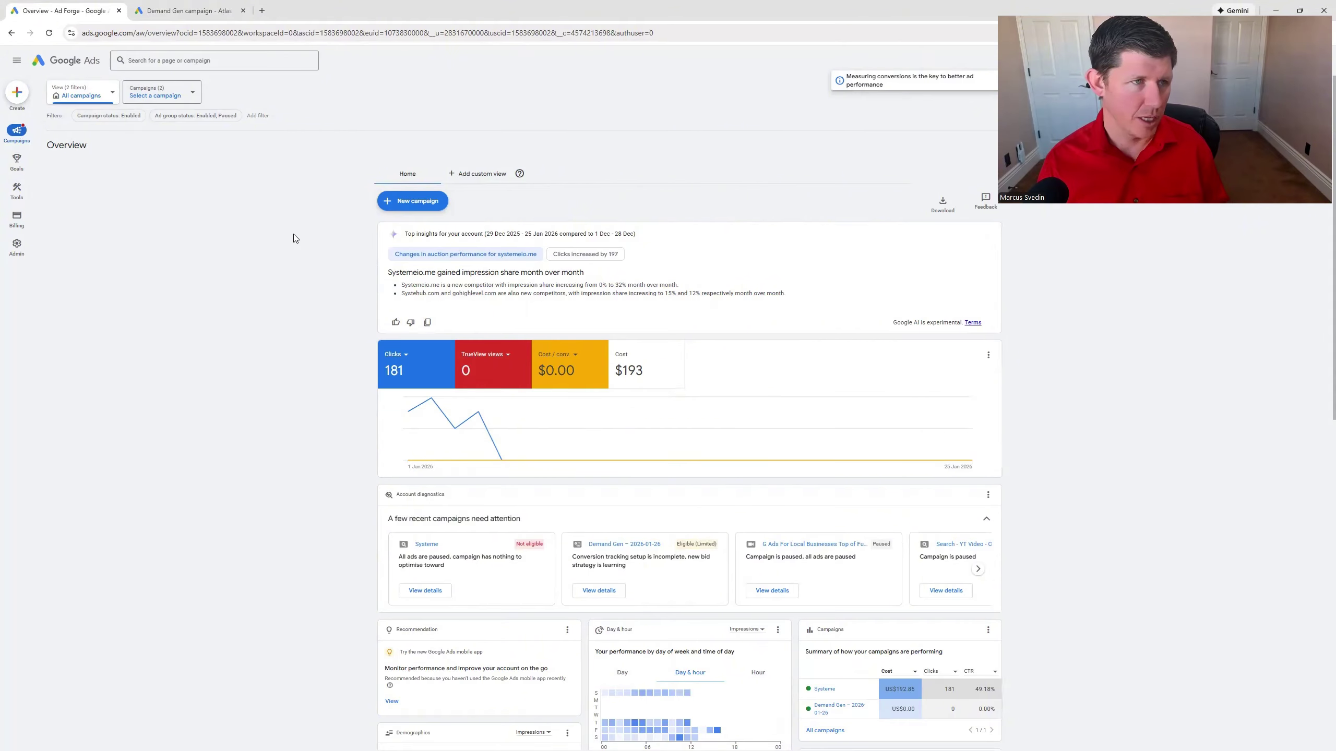
{"action": "mouse_move", "coordinate": [16, 130]}
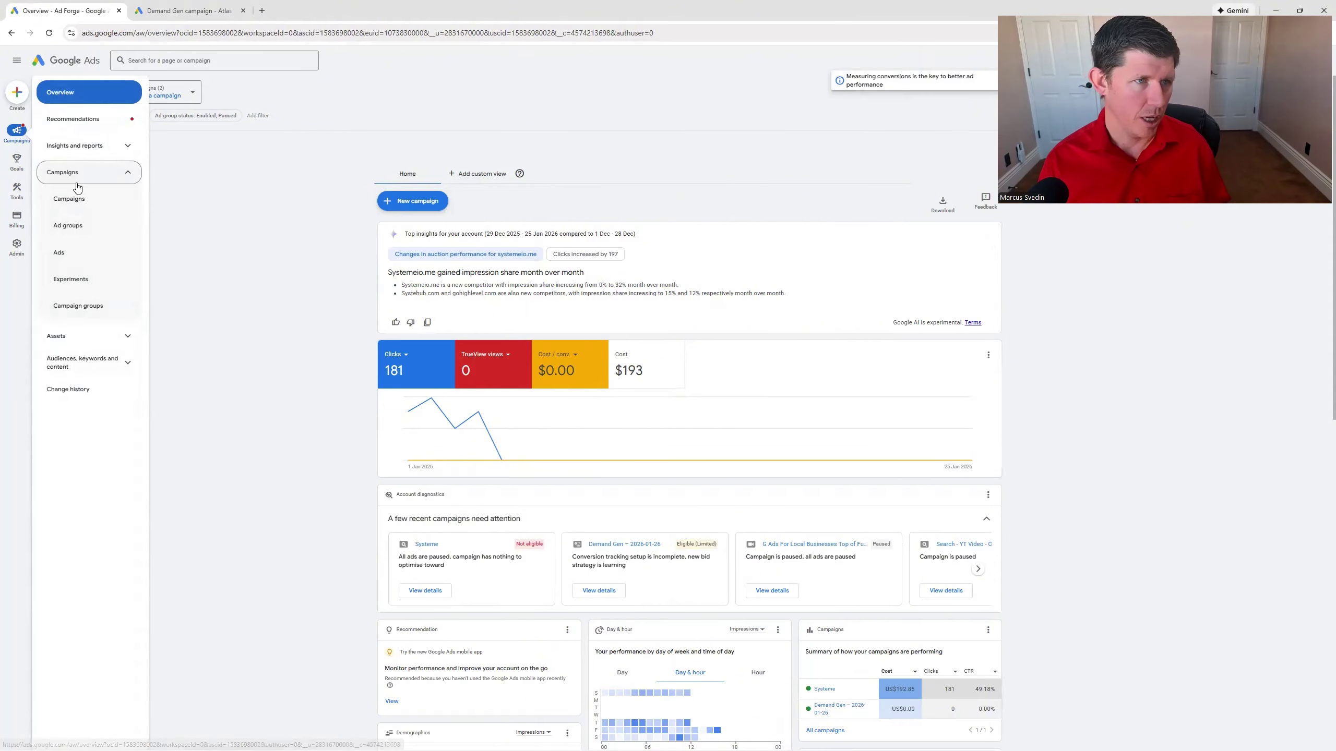
{"action": "left_click", "coordinate": [87, 198]}
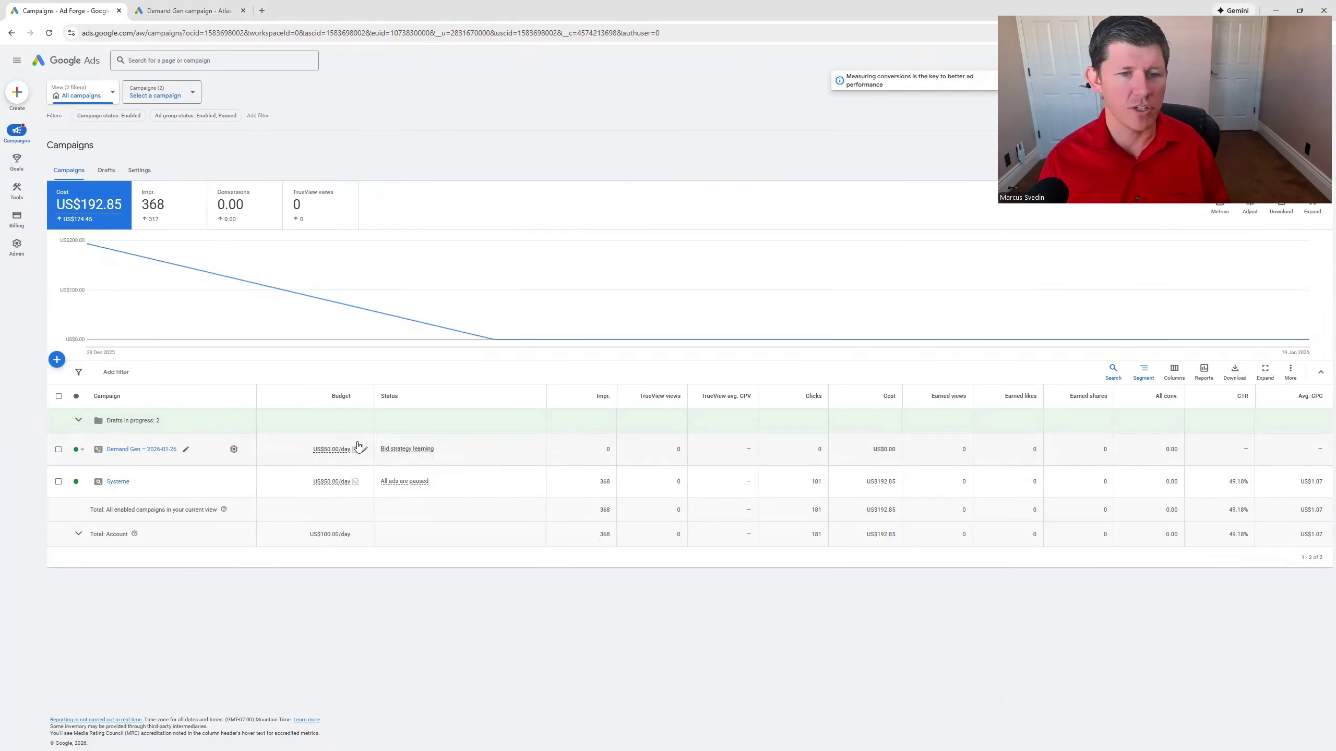
- Check the bid strategy status of the Demand Gen – 2026-01-26 campaign, and pause the campaign
{"action": "mouse_move", "coordinate": [395, 450]}
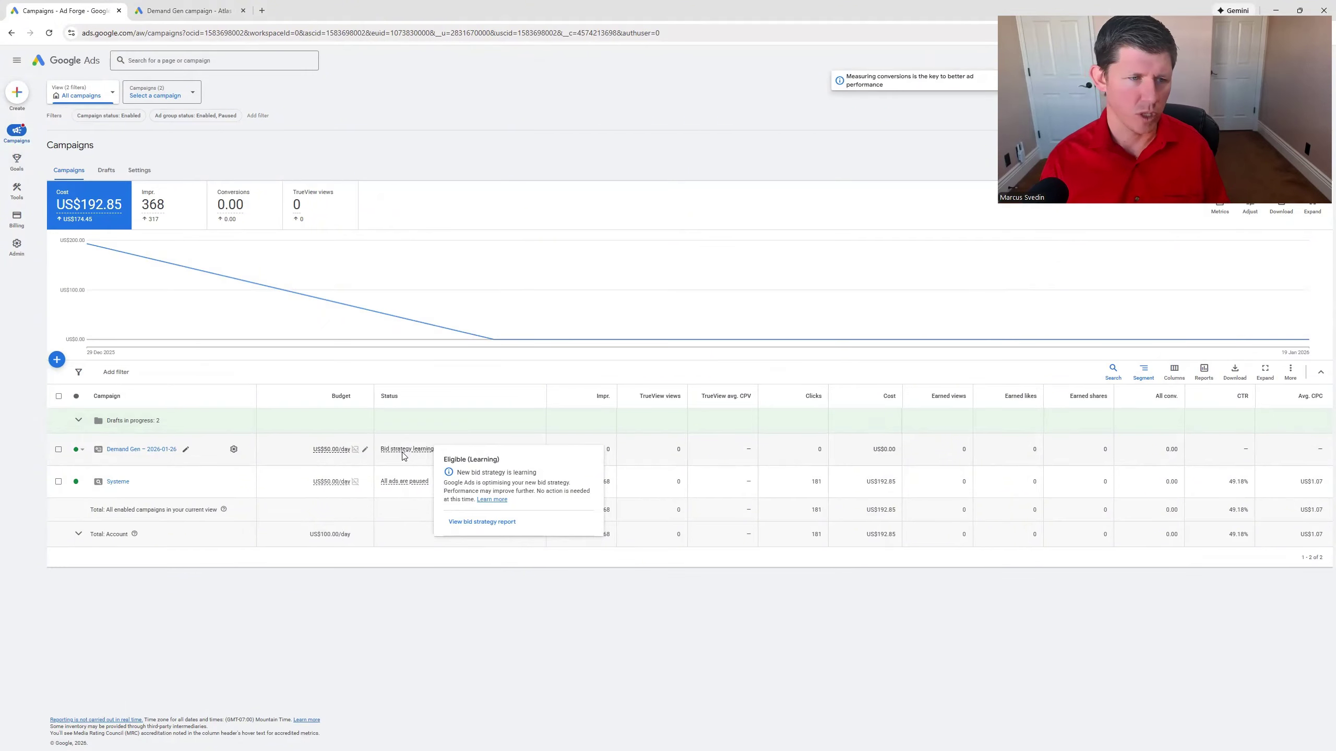
{"action": "left_click", "coordinate": [79, 452]}
{"action": "left_click", "coordinate": [90, 470]}
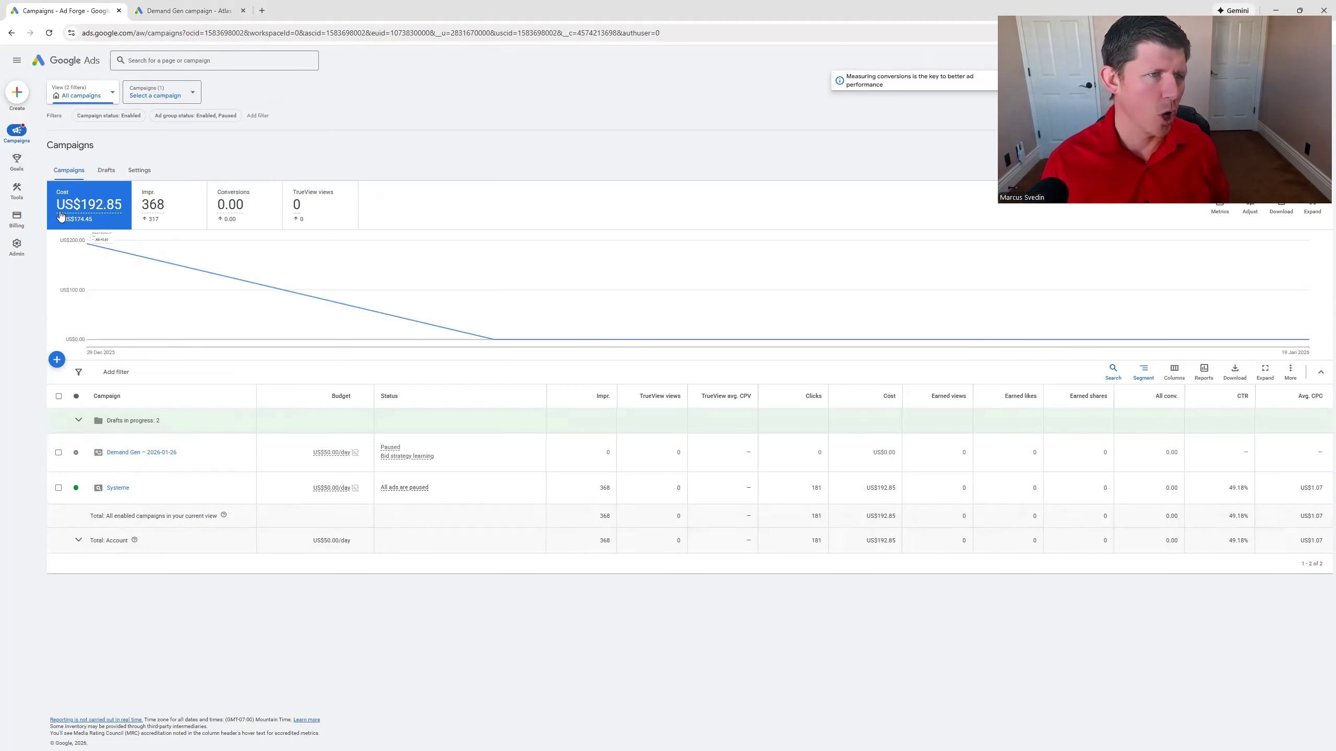
- Set the account's content suitability inventory type to Standard inventory and save it
{"action": "left_click", "coordinate": [17, 189]}
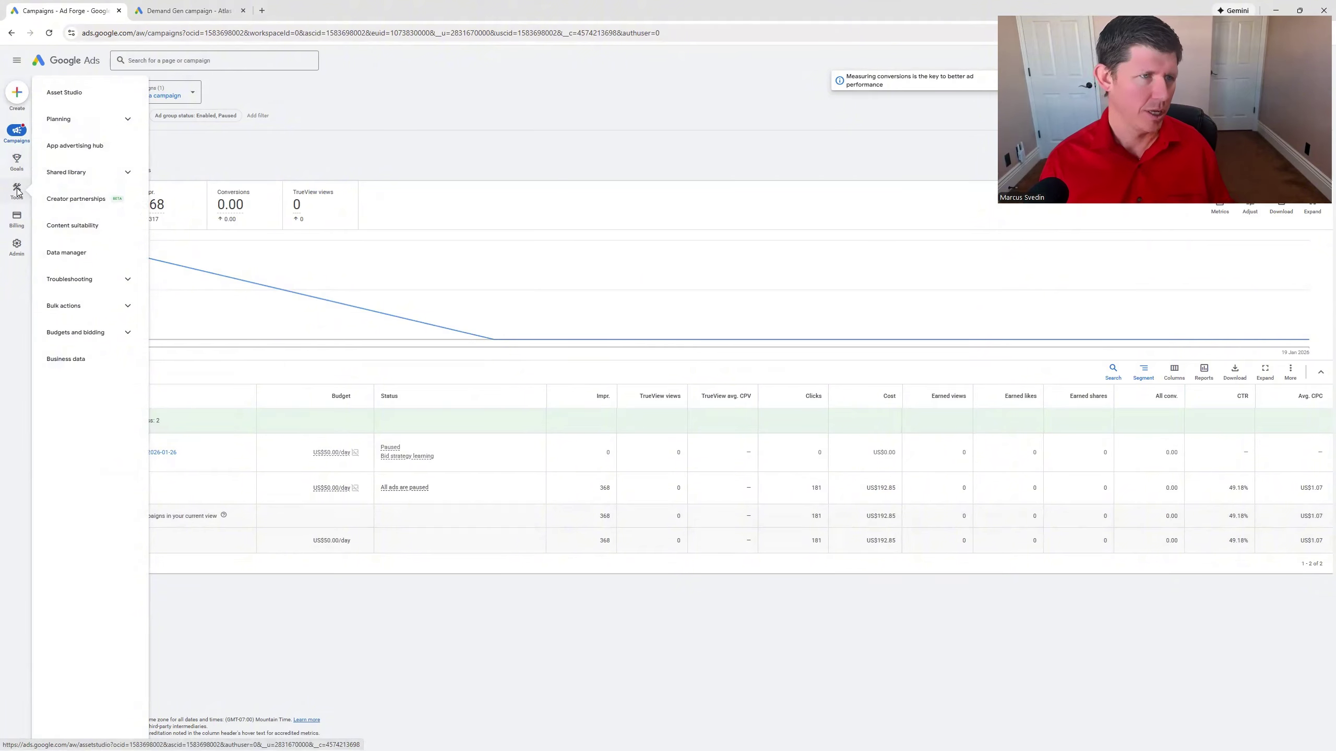
{"action": "left_click", "coordinate": [78, 227]}
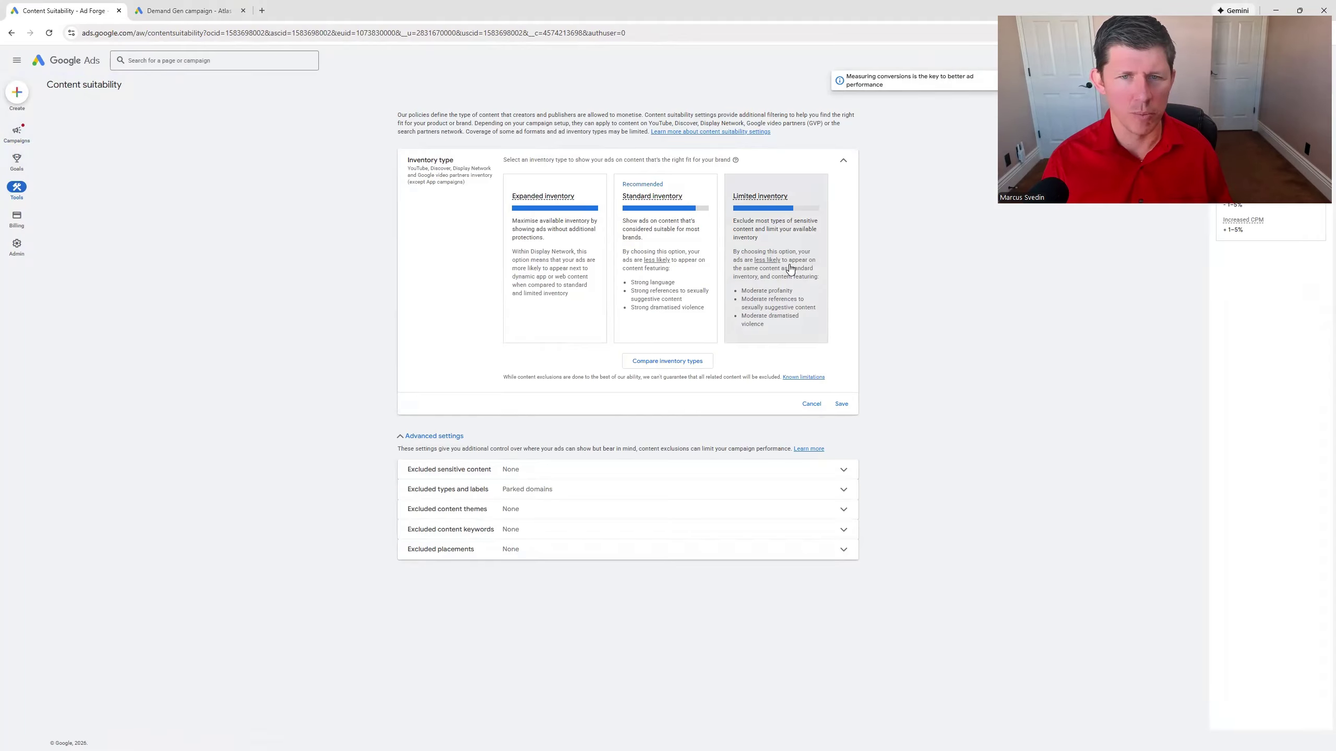
{"action": "left_click", "coordinate": [650, 287]}
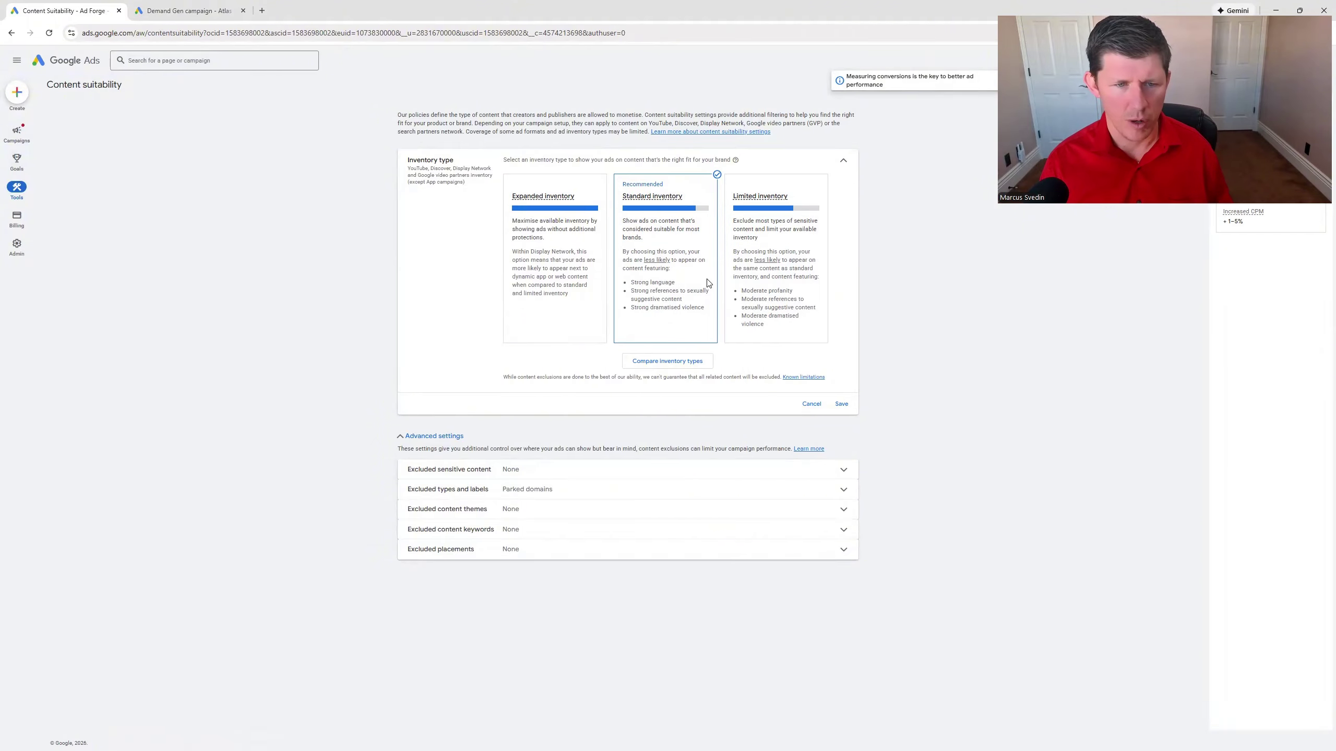
{"action": "left_click", "coordinate": [441, 437]}
{"action": "left_click", "coordinate": [441, 438]}
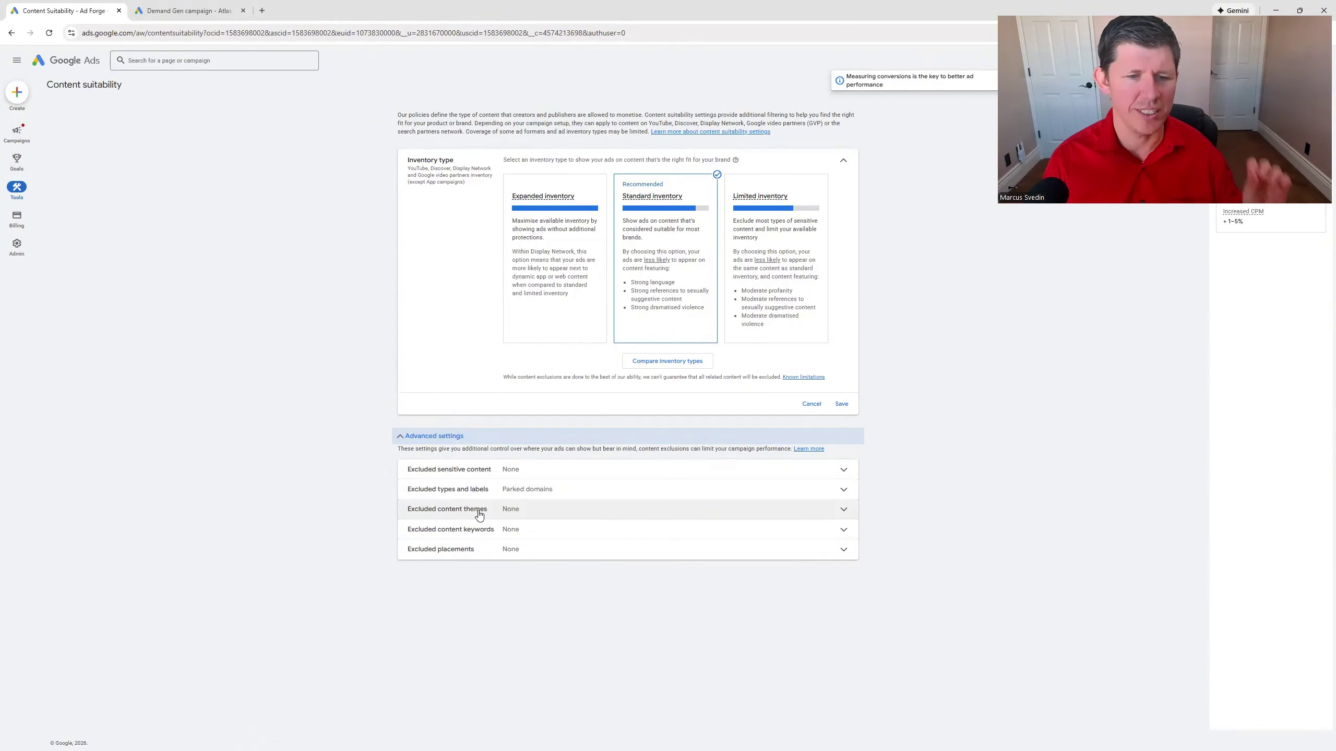
{"action": "left_click", "coordinate": [851, 510]}
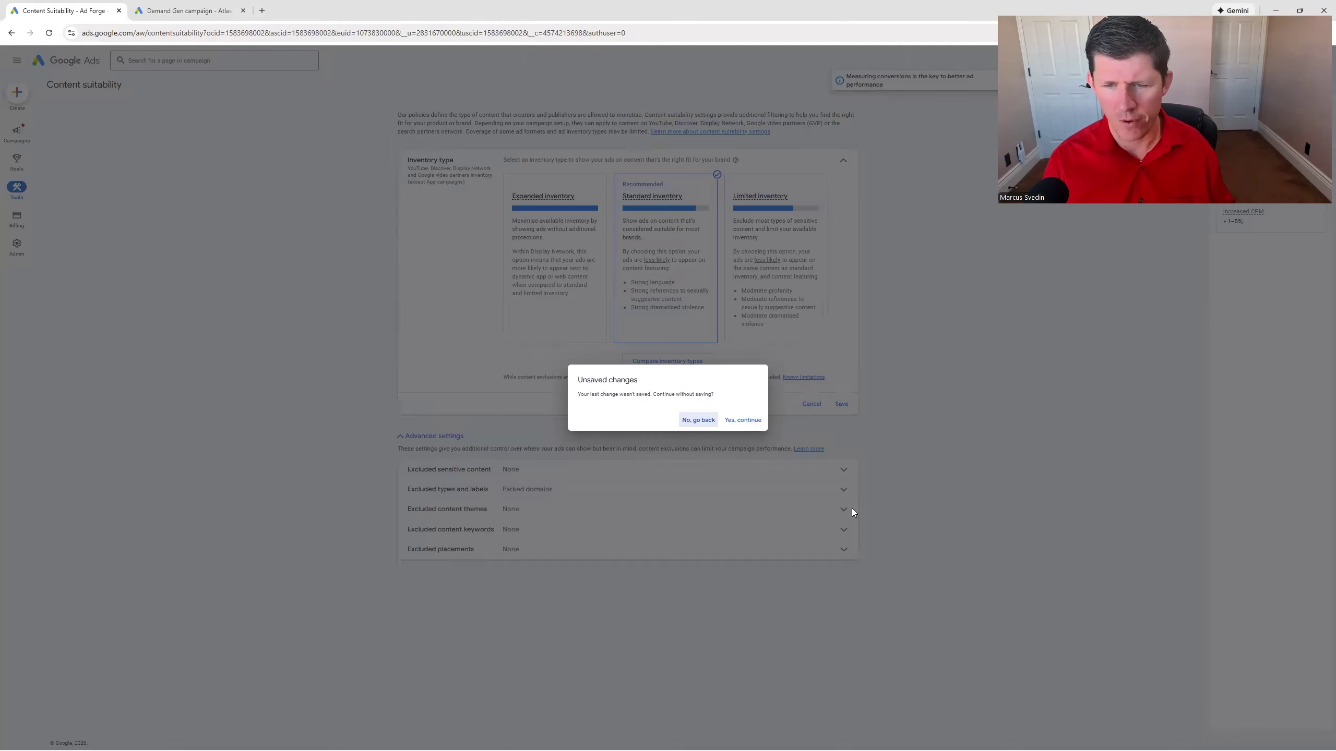
{"action": "left_click", "coordinate": [698, 420]}
{"action": "left_click", "coordinate": [842, 404]}
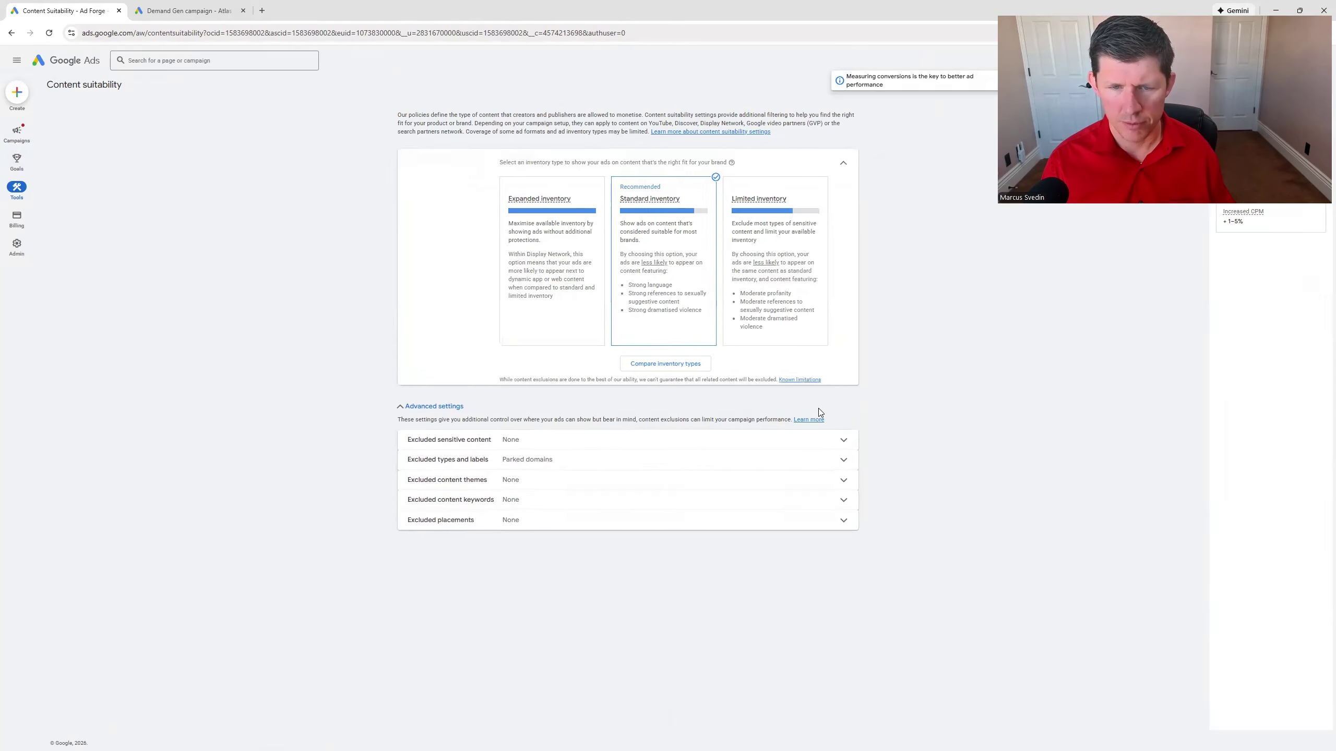
- Exclude the content themes Content suitable for families, Games (fighting) and Games (mature), and save the exclusions
{"action": "left_click", "coordinate": [845, 251]}
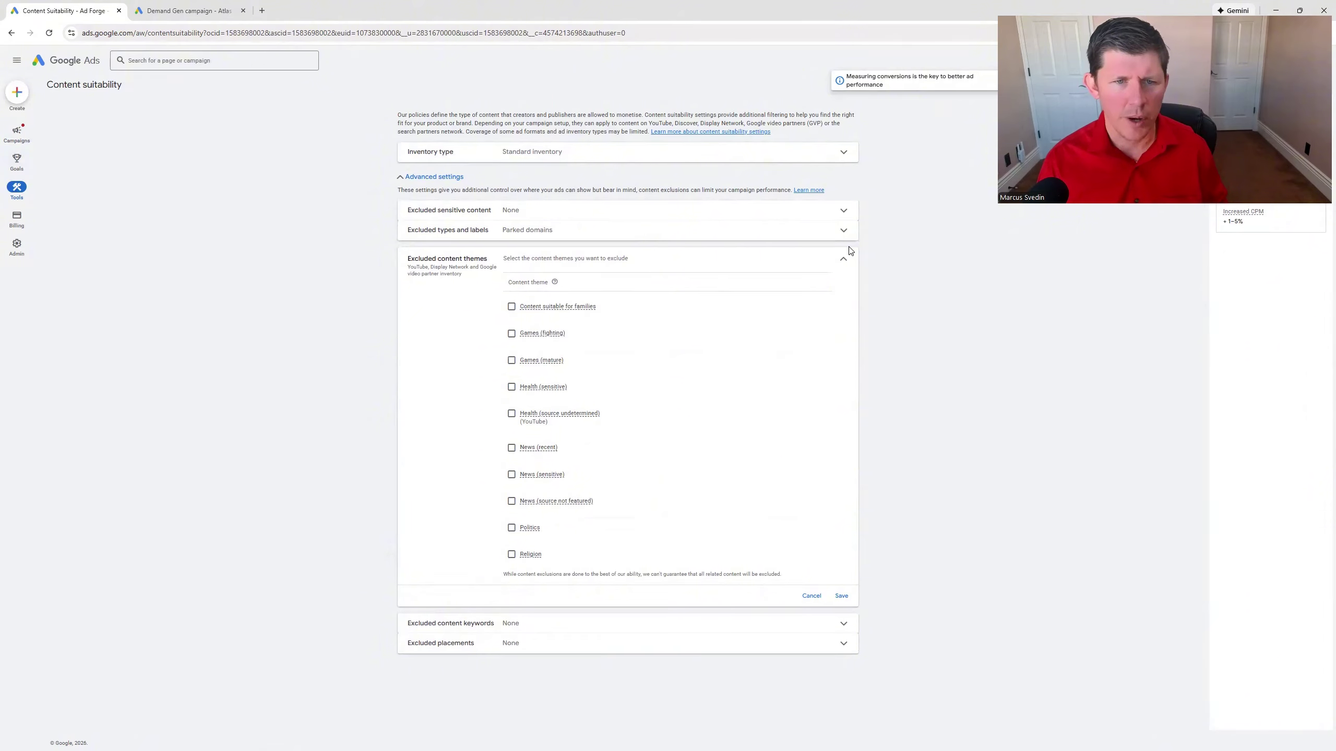
{"action": "left_click", "coordinate": [512, 307]}
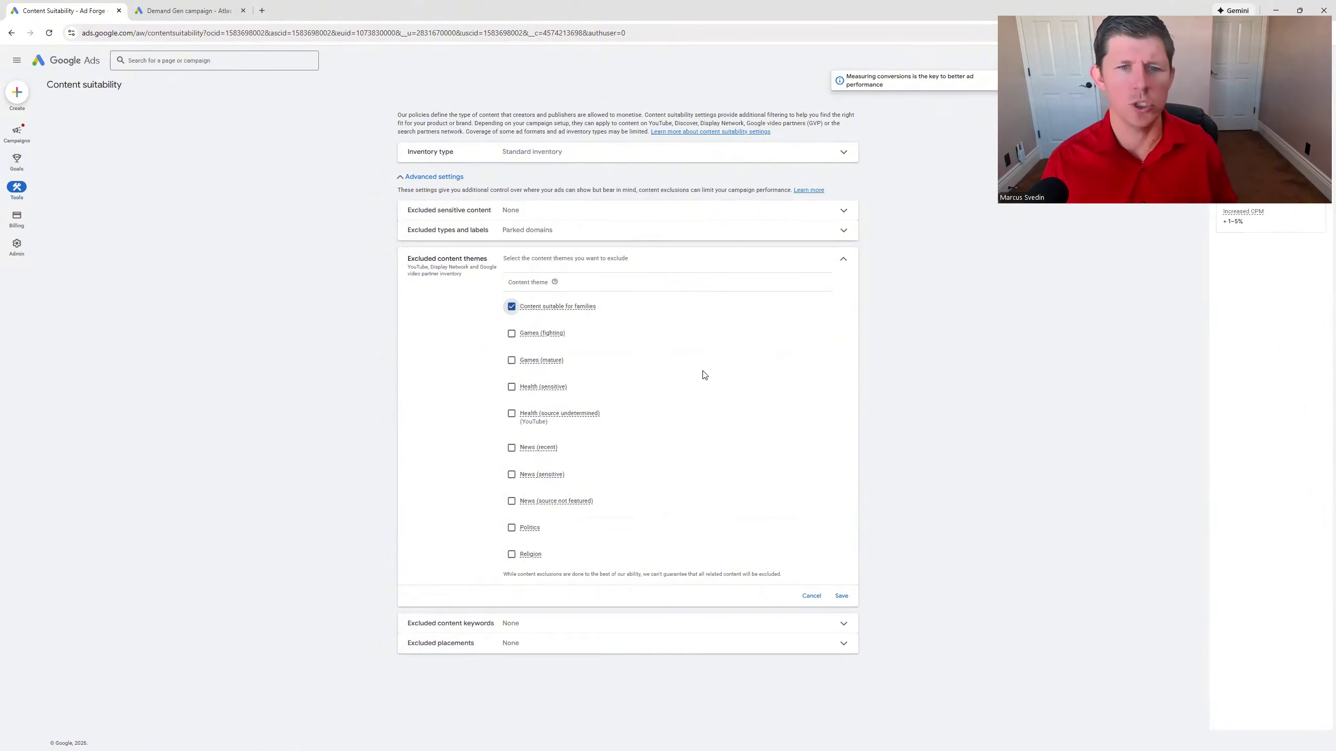
{"action": "left_click", "coordinate": [512, 333]}
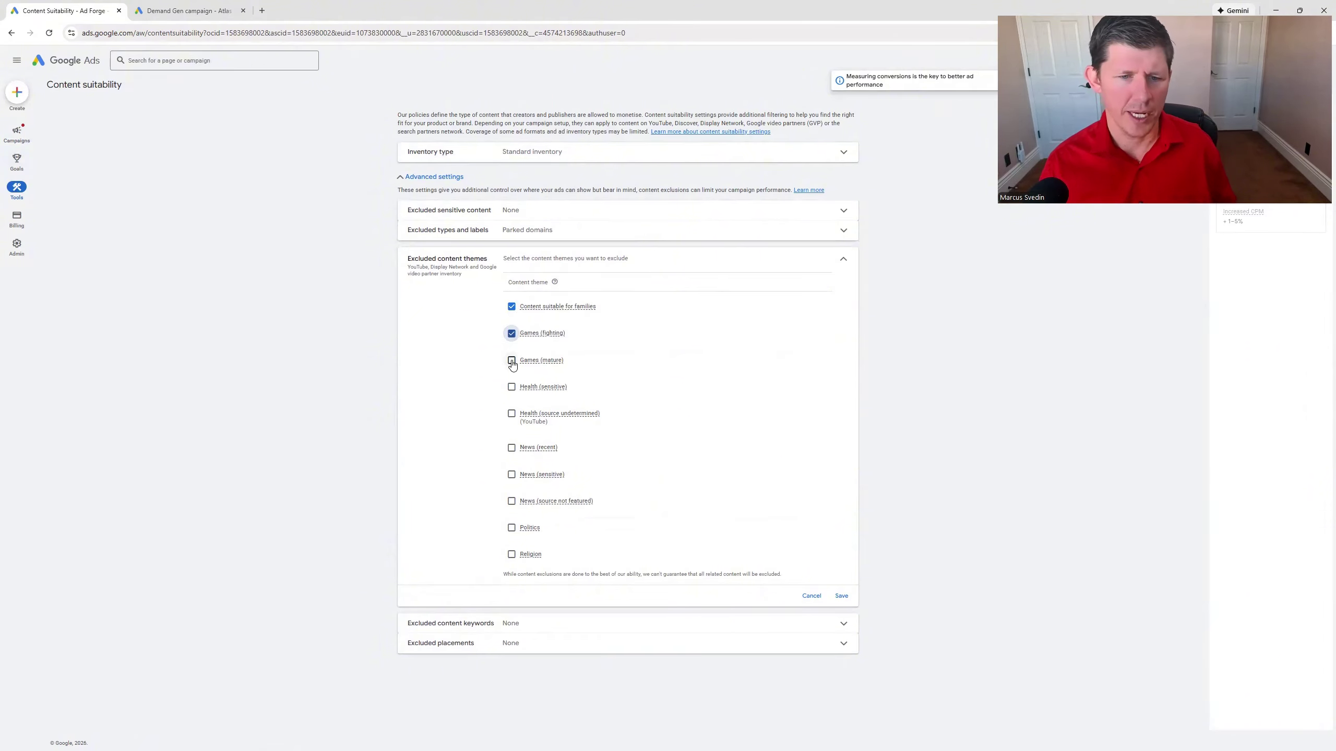
{"action": "left_click", "coordinate": [512, 362]}
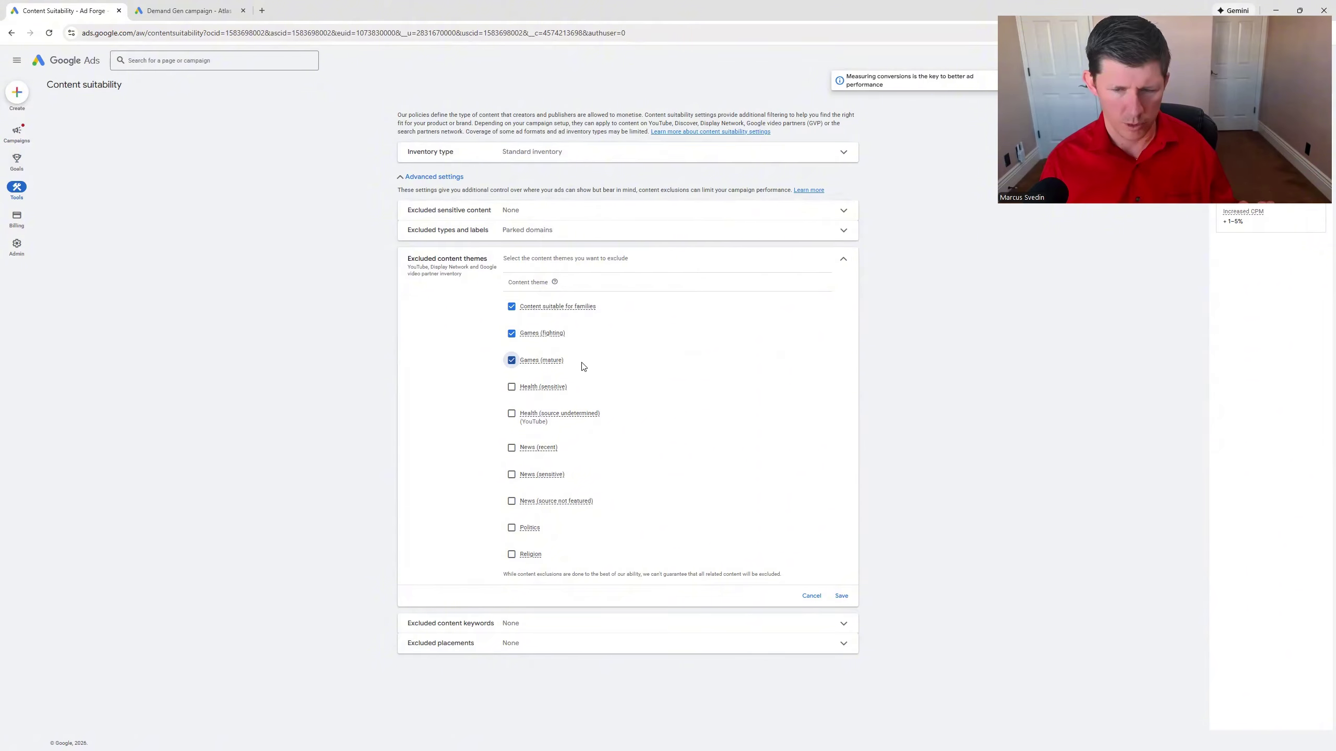
{"action": "left_click", "coordinate": [843, 596]}
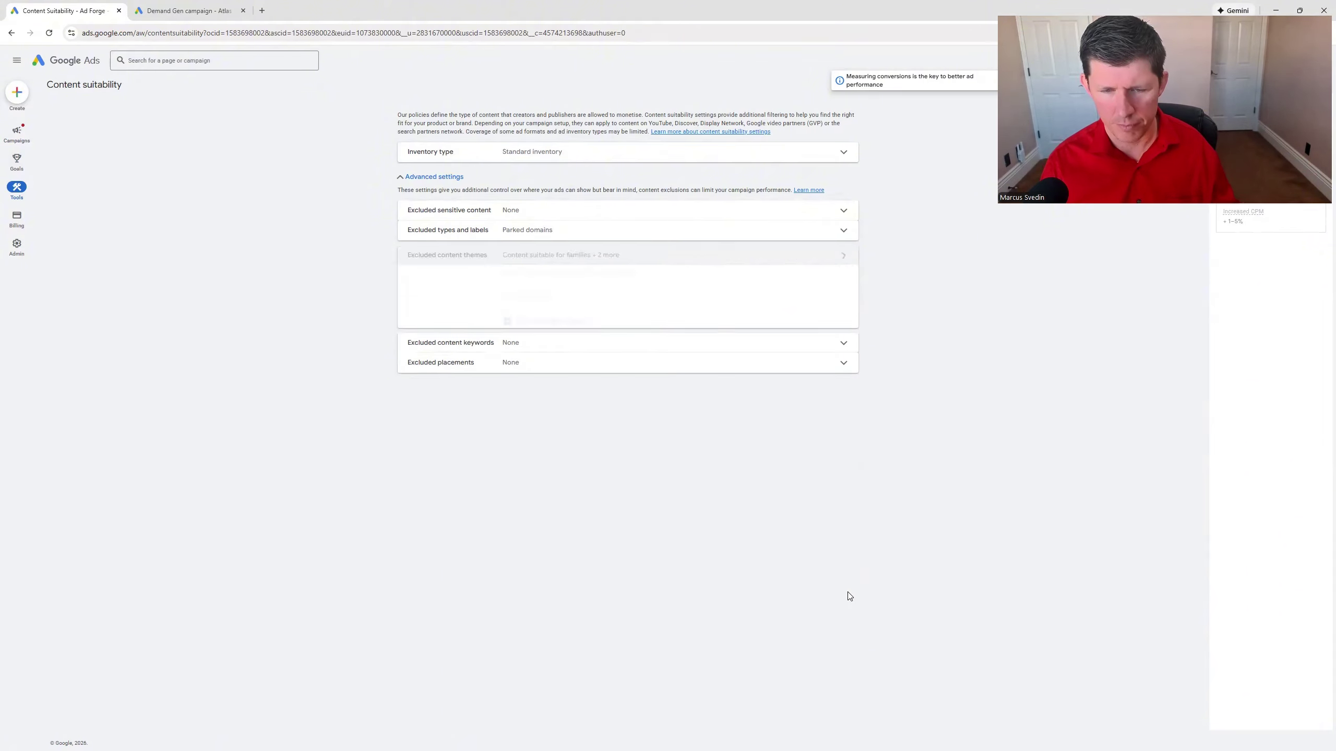